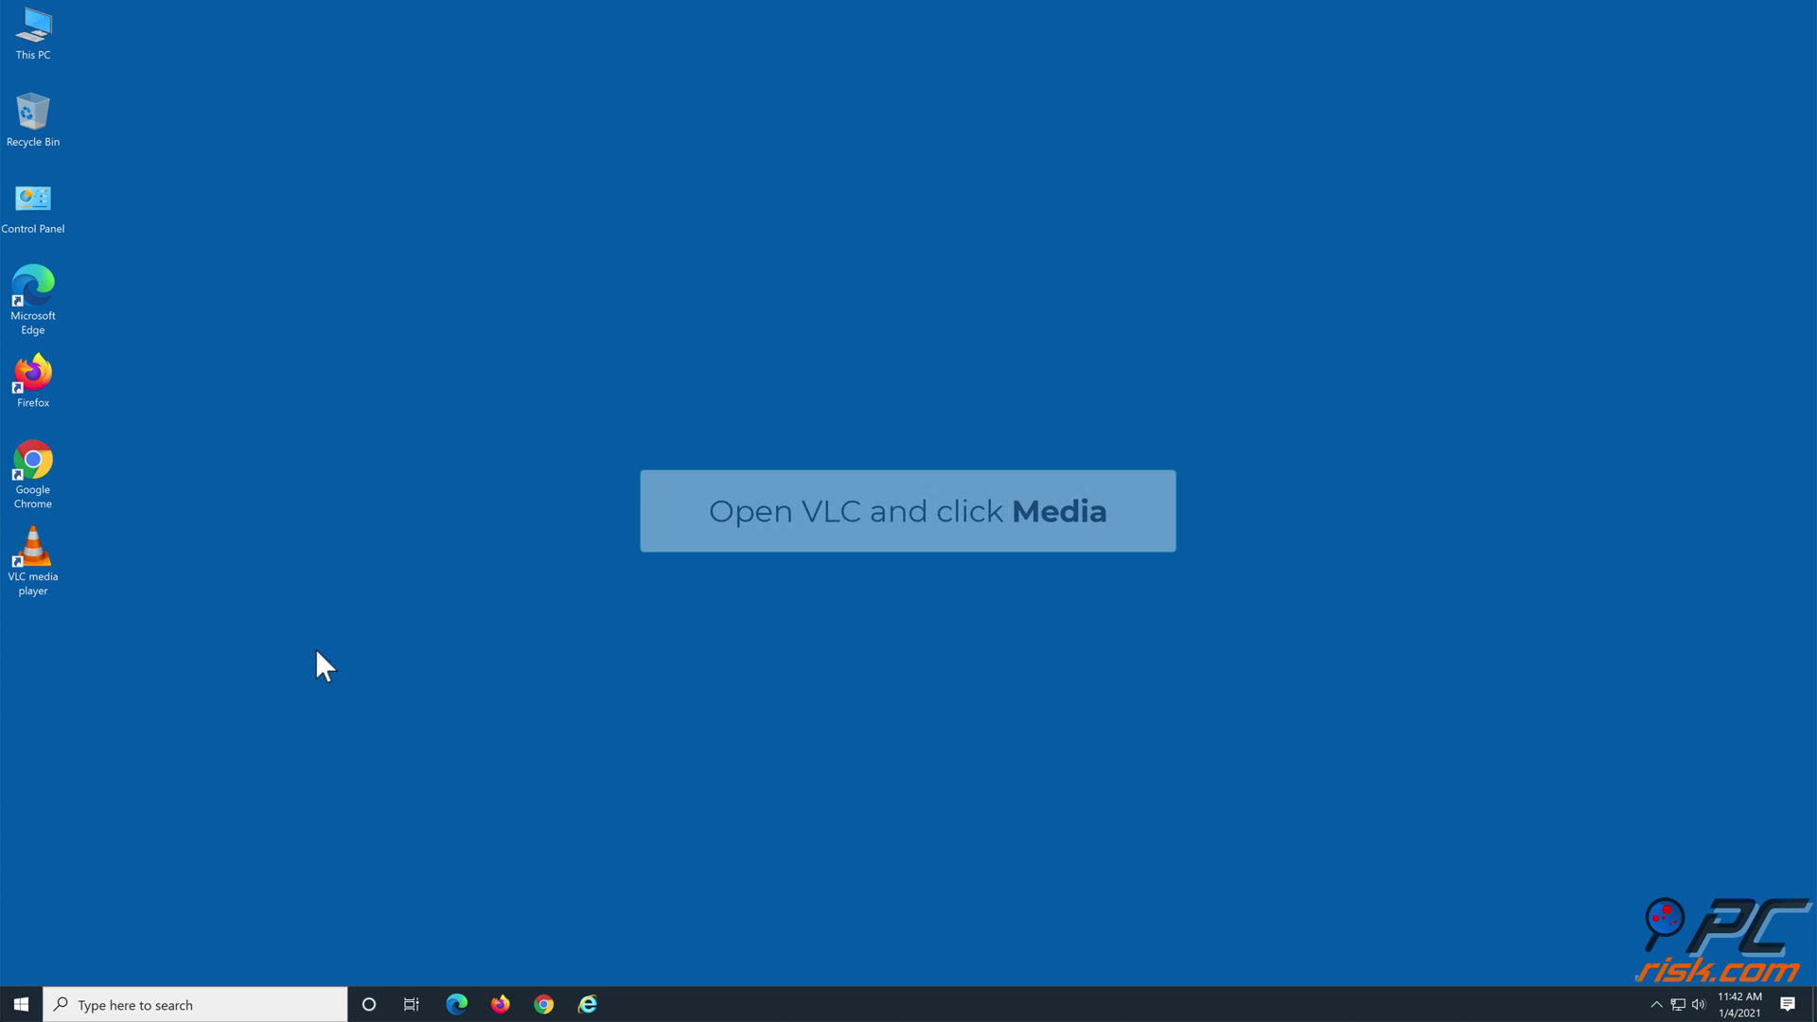
Copy the URL from VLC's Open Network Stream dialog, then cancel and close VLC
double_click(49, 568)
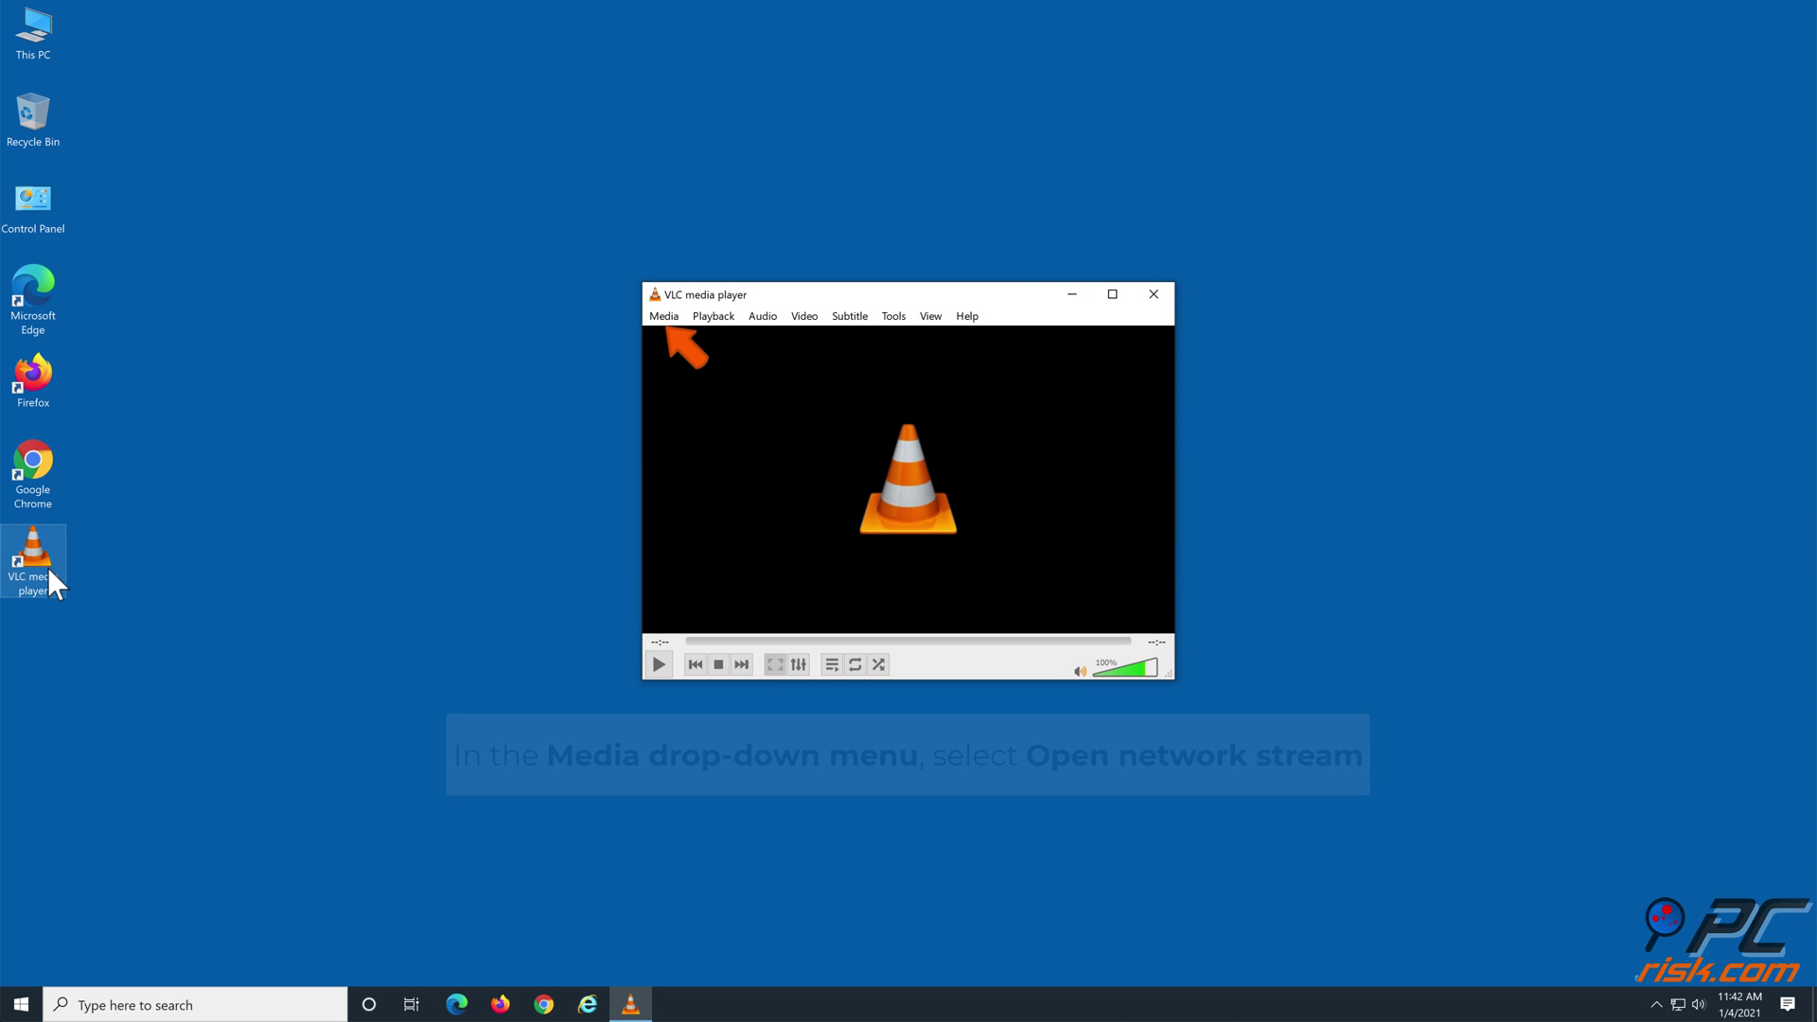
left_click(676, 318)
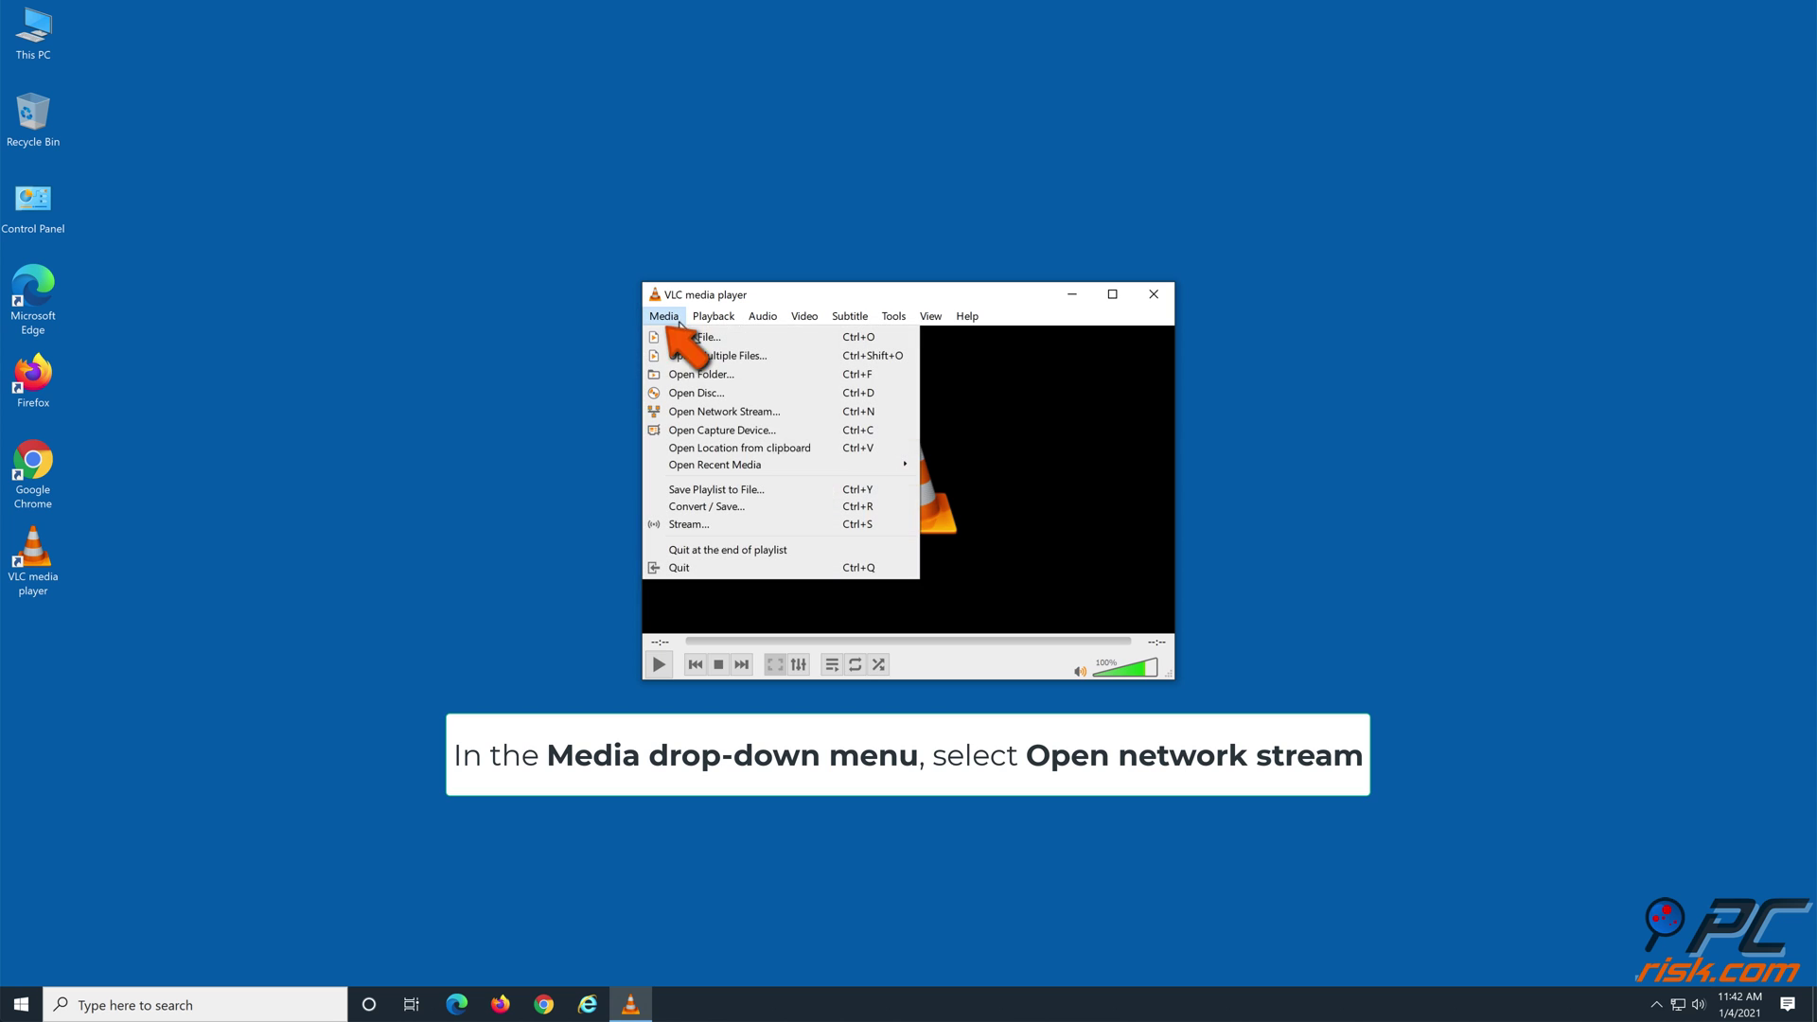
left_click(720, 419)
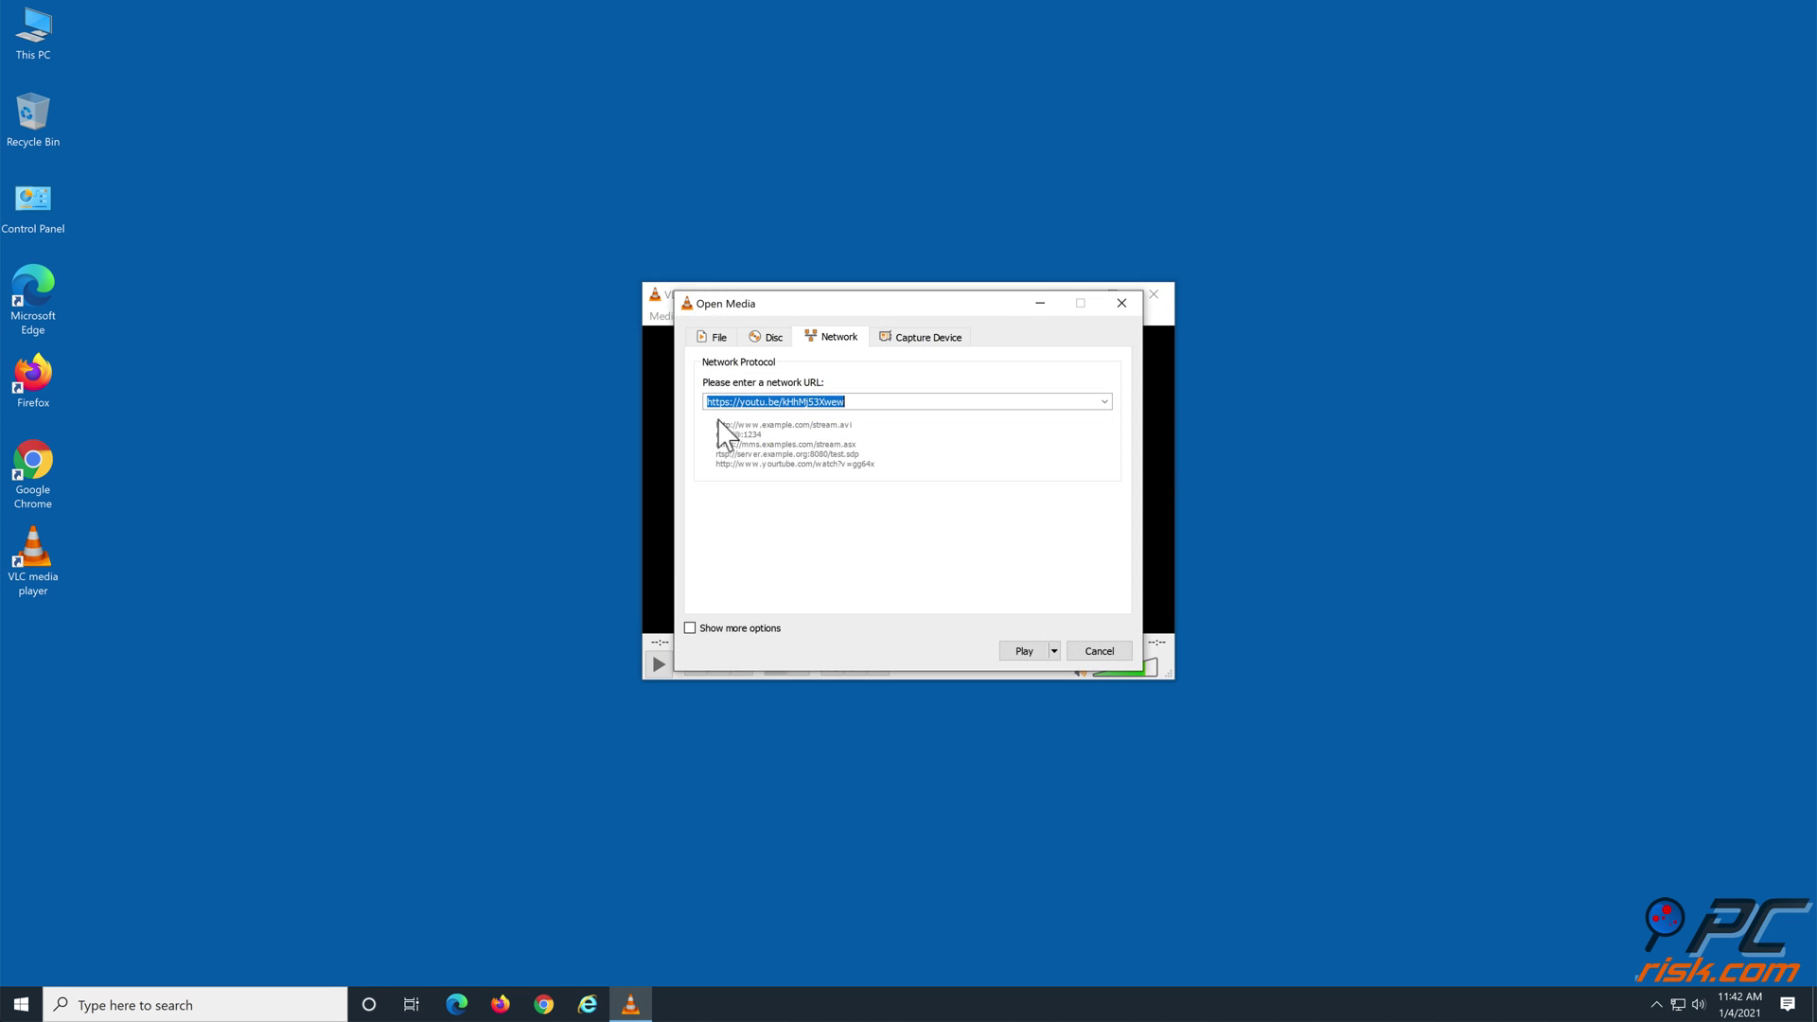
right_click(814, 401)
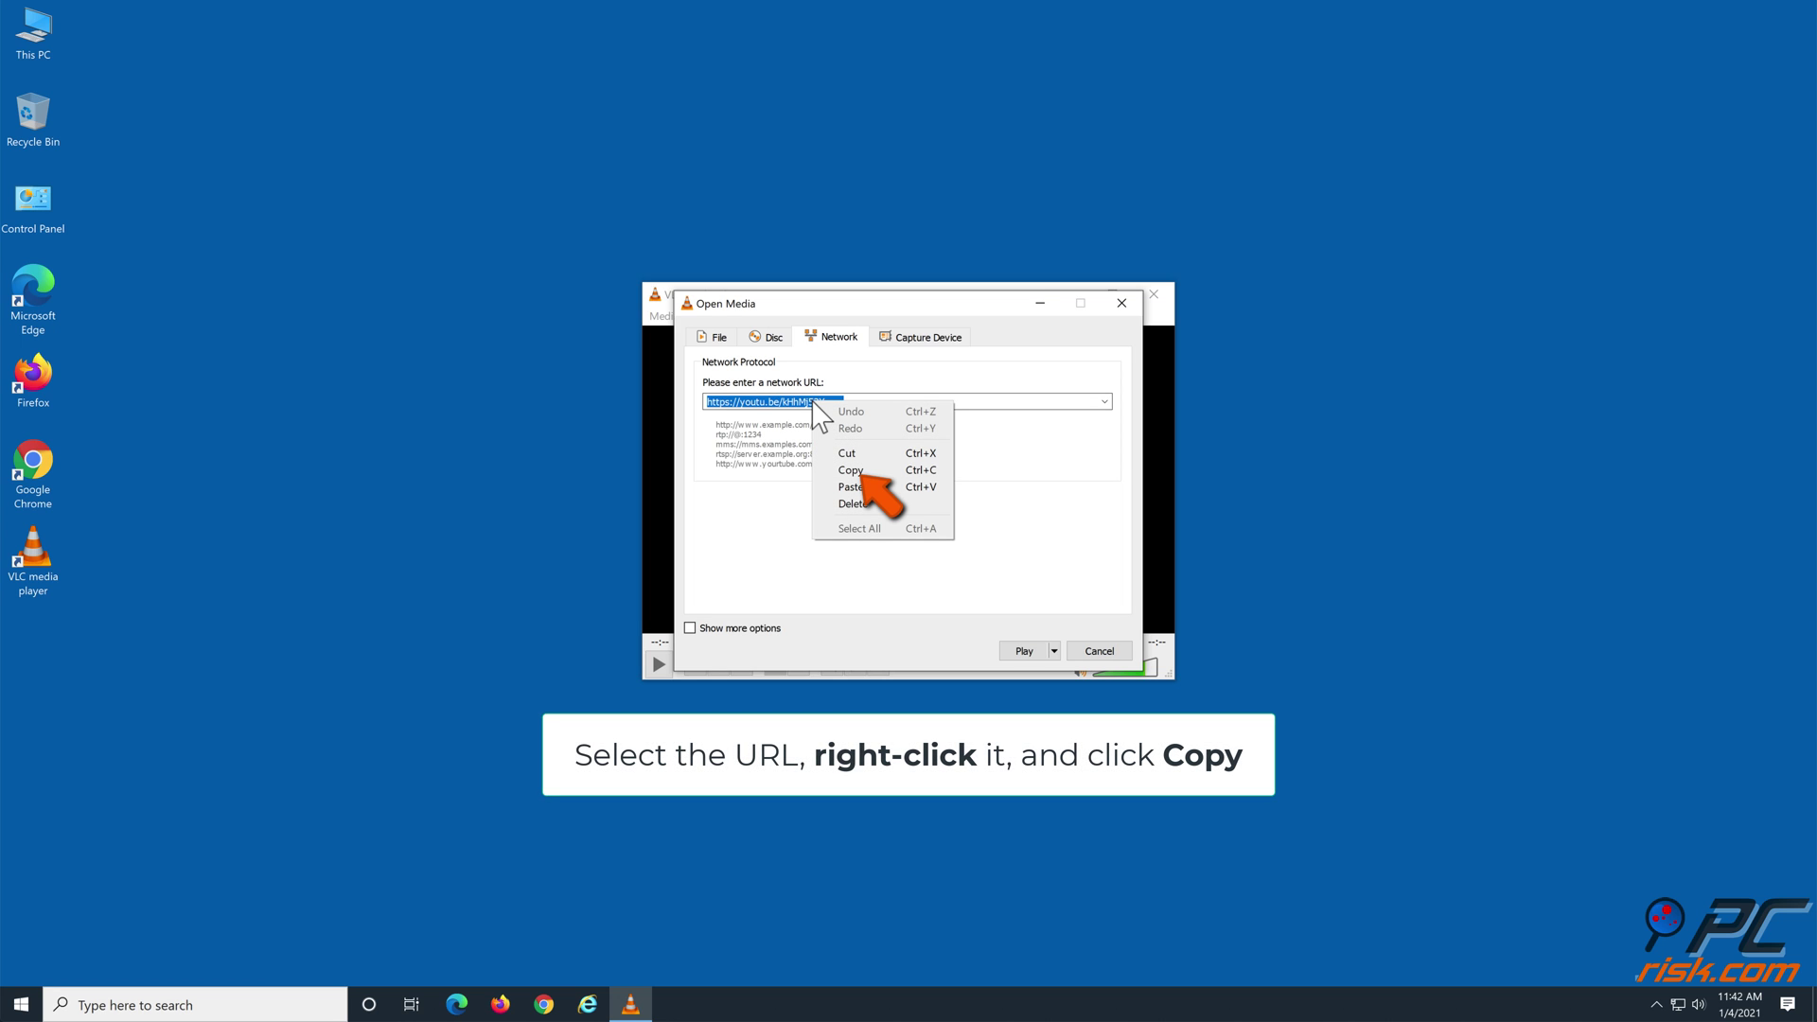
left_click(856, 471)
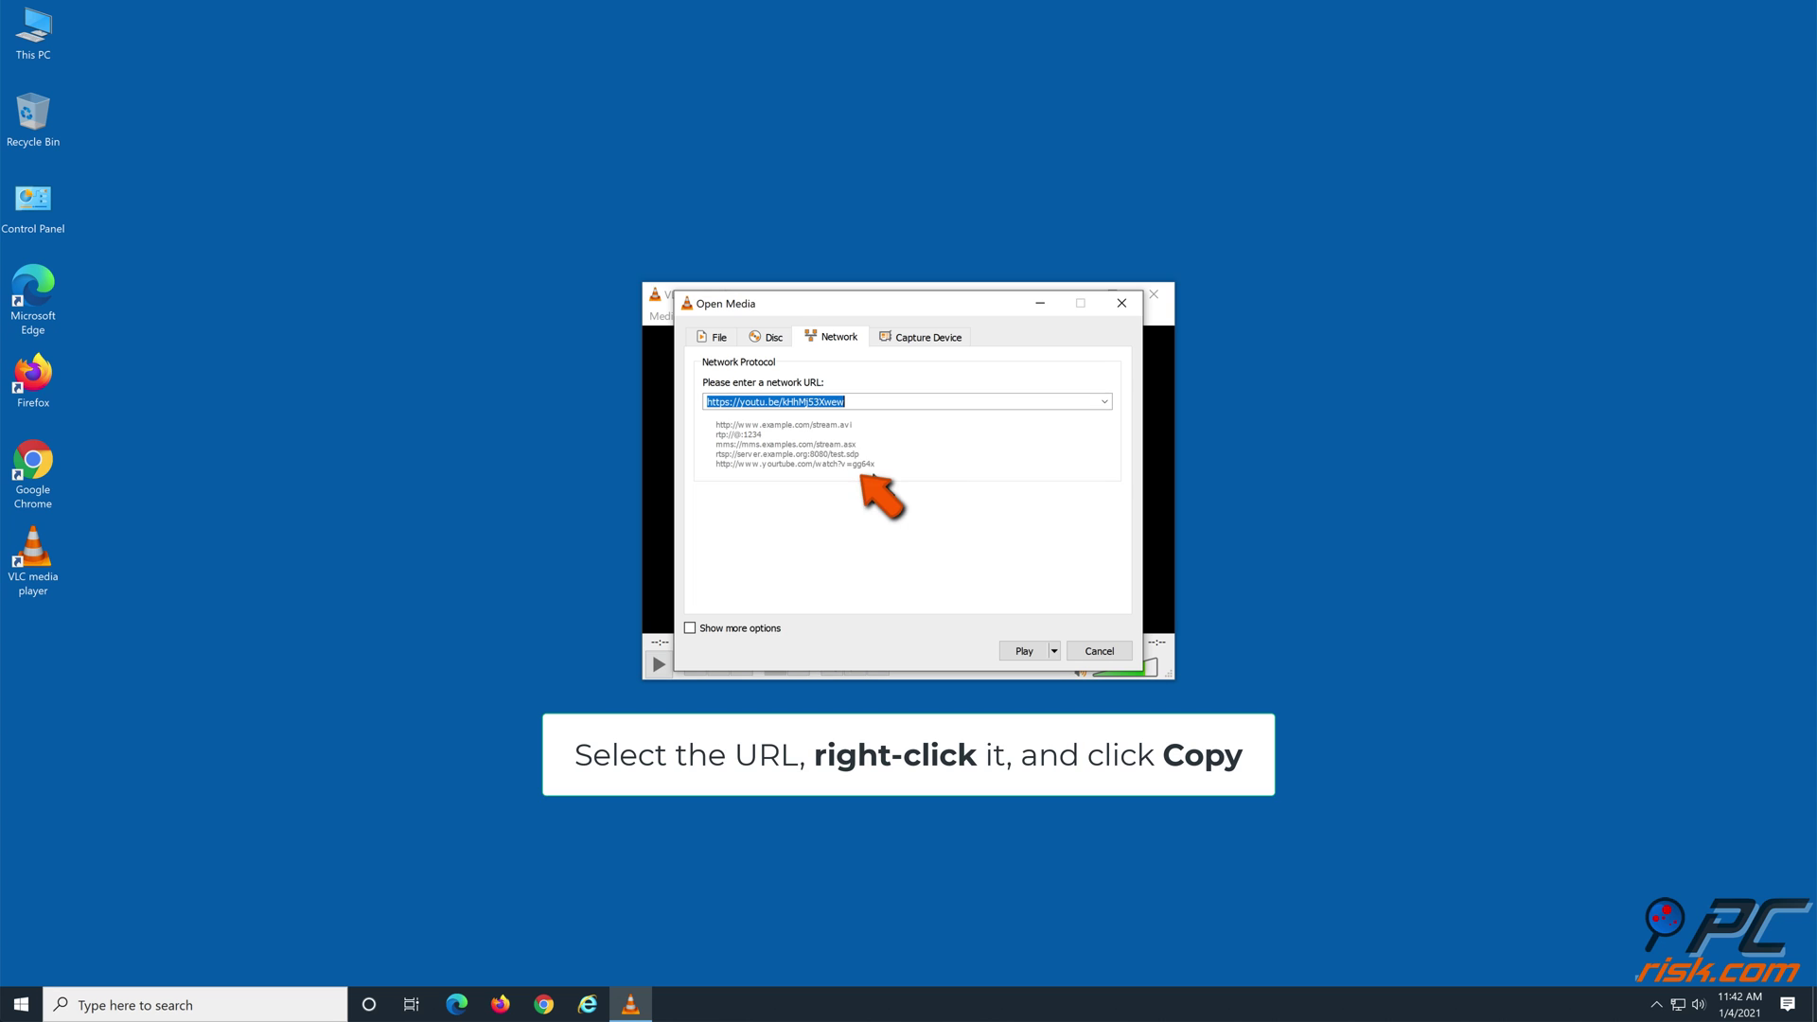
left_click(1103, 656)
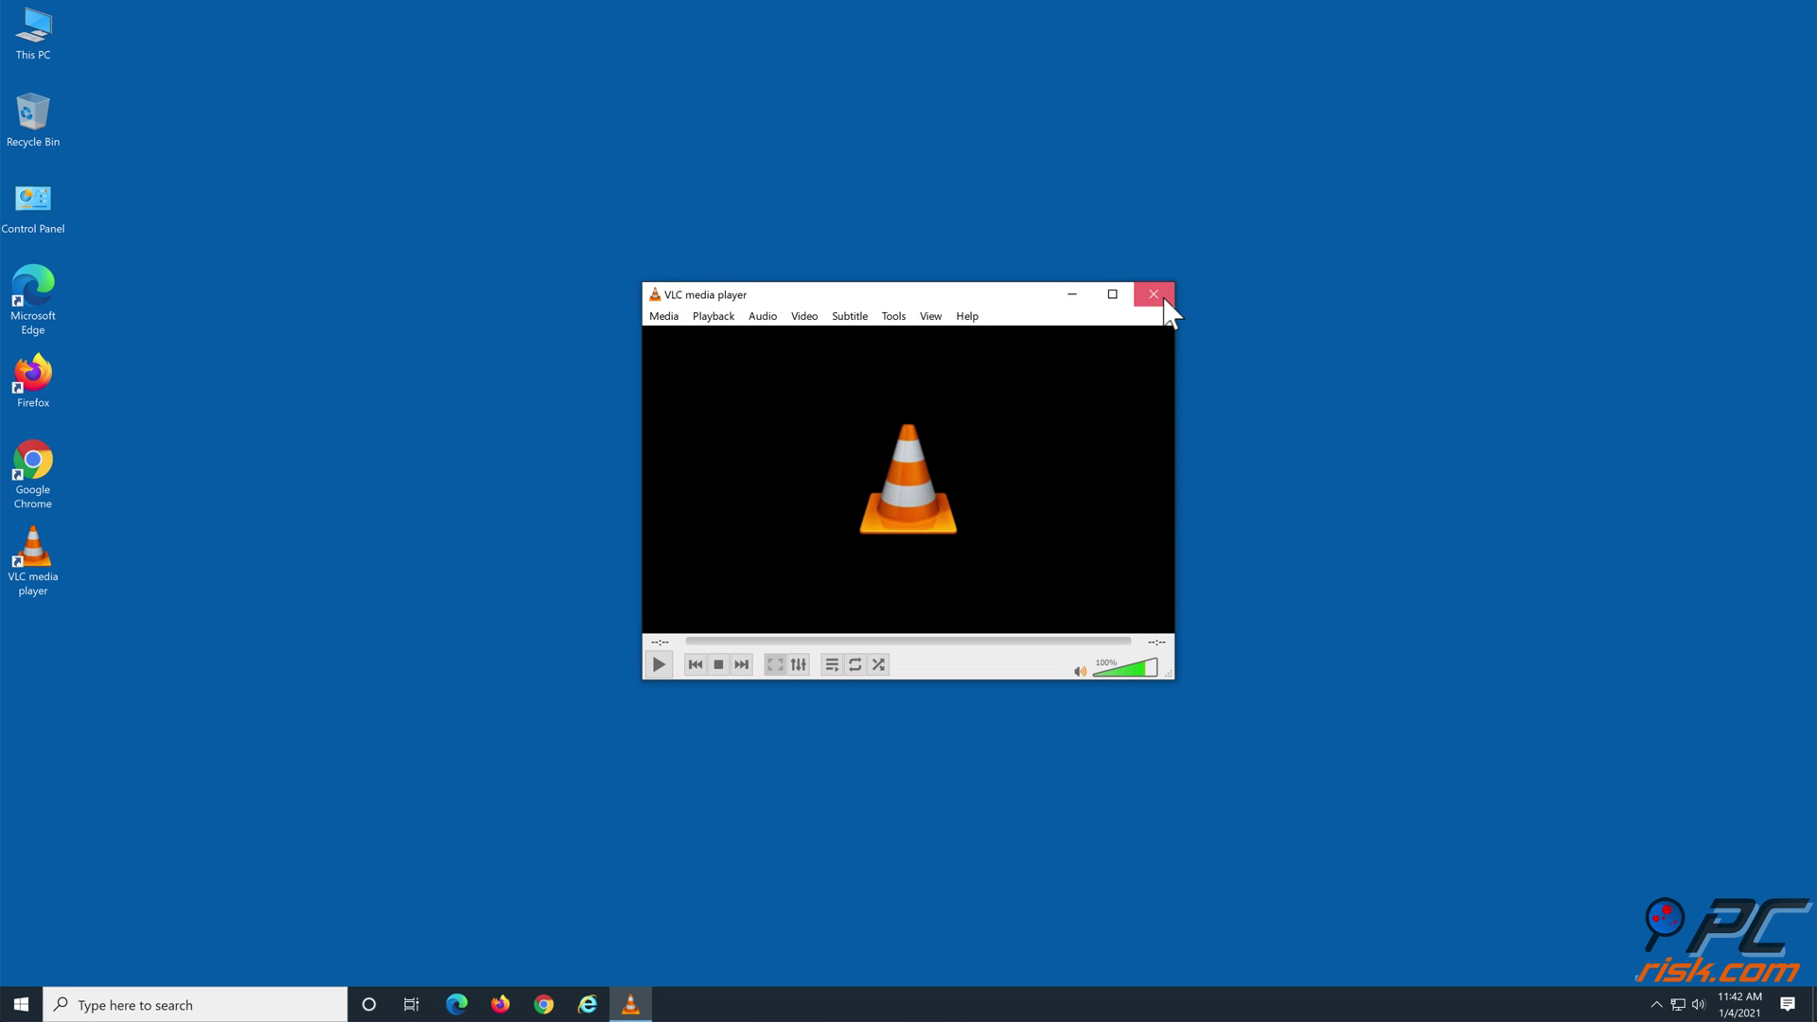
left_click(1154, 295)
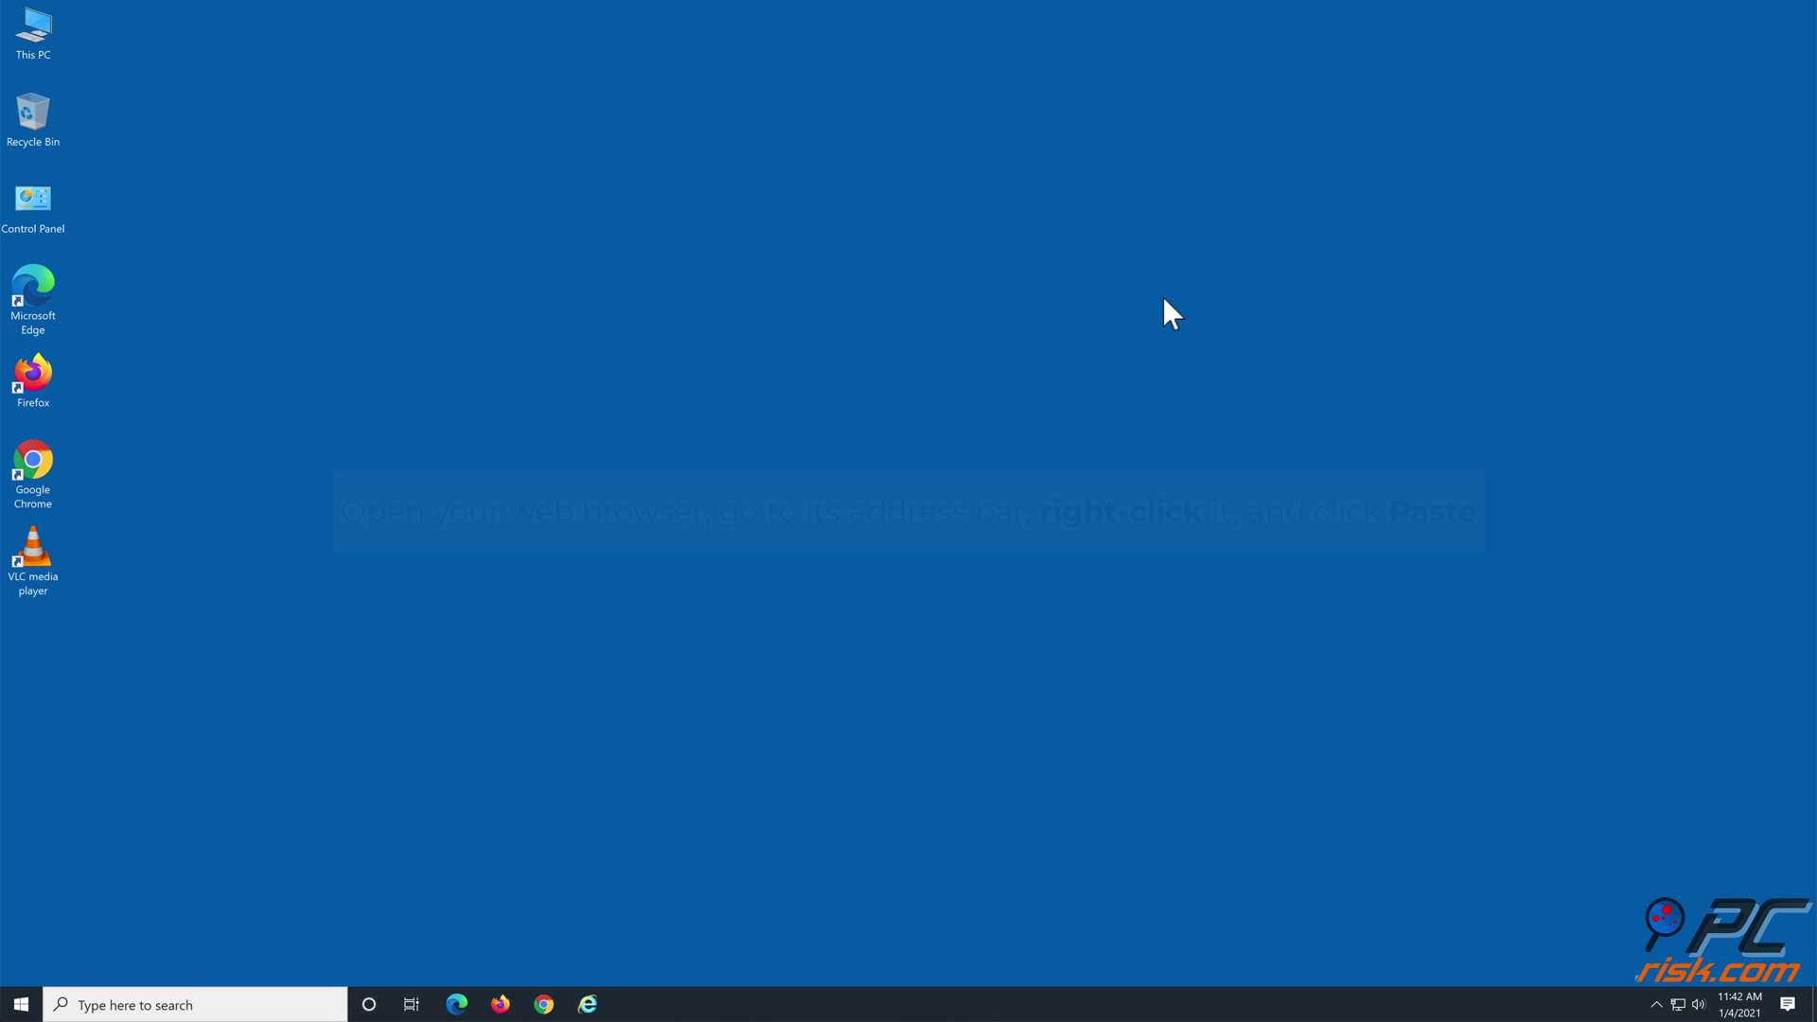
Paste the copied youtu.be link into Edge, confirm the YouTube video loads, then close Edge
left_click(464, 1007)
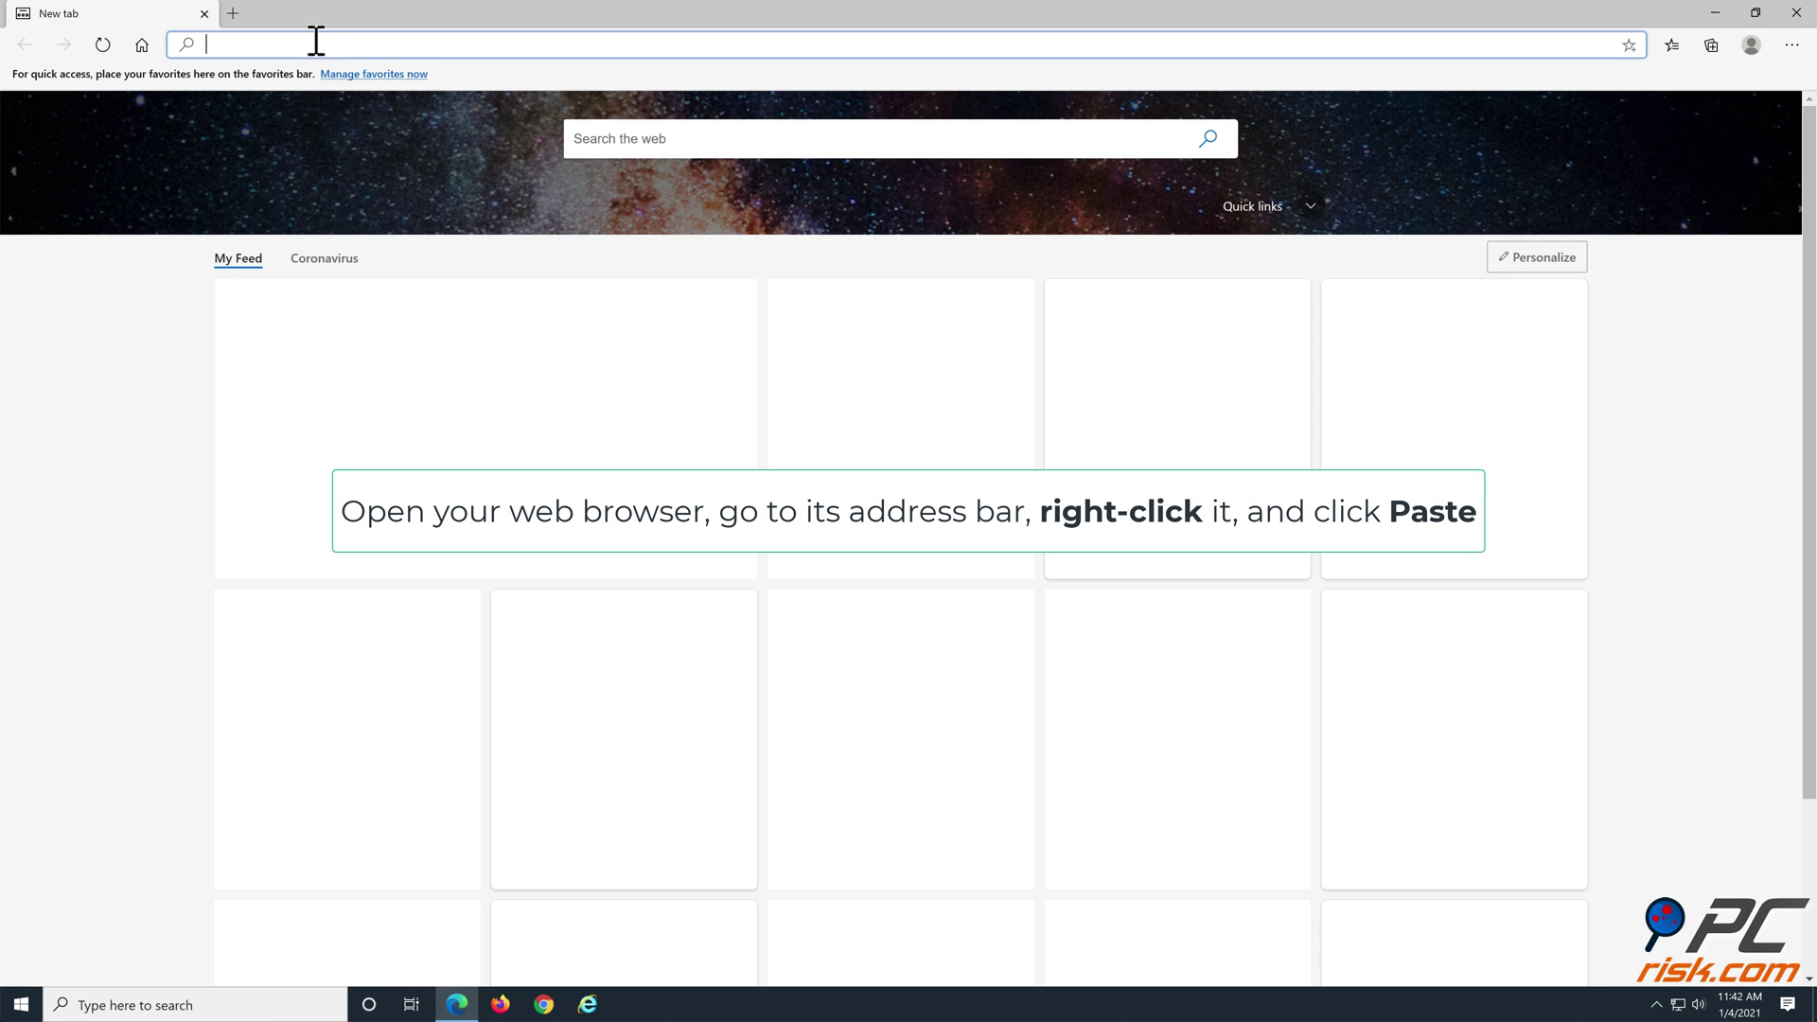
right_click(316, 44)
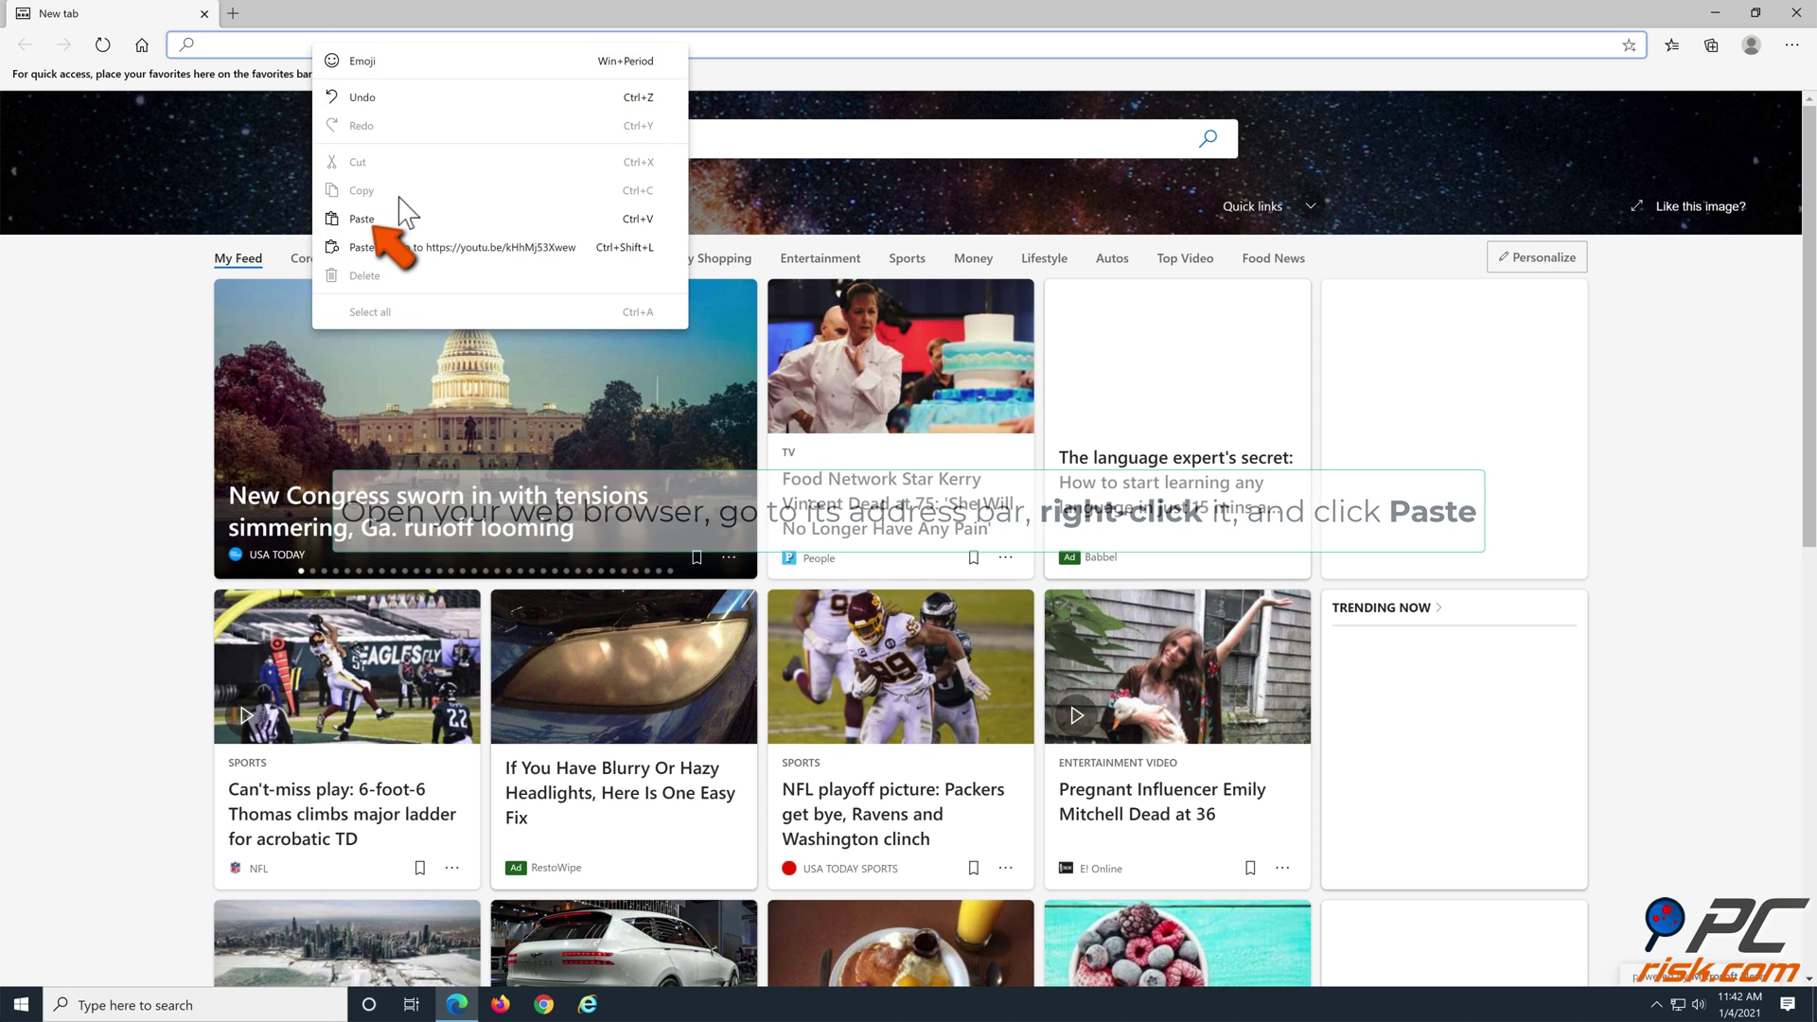
left_click(361, 219)
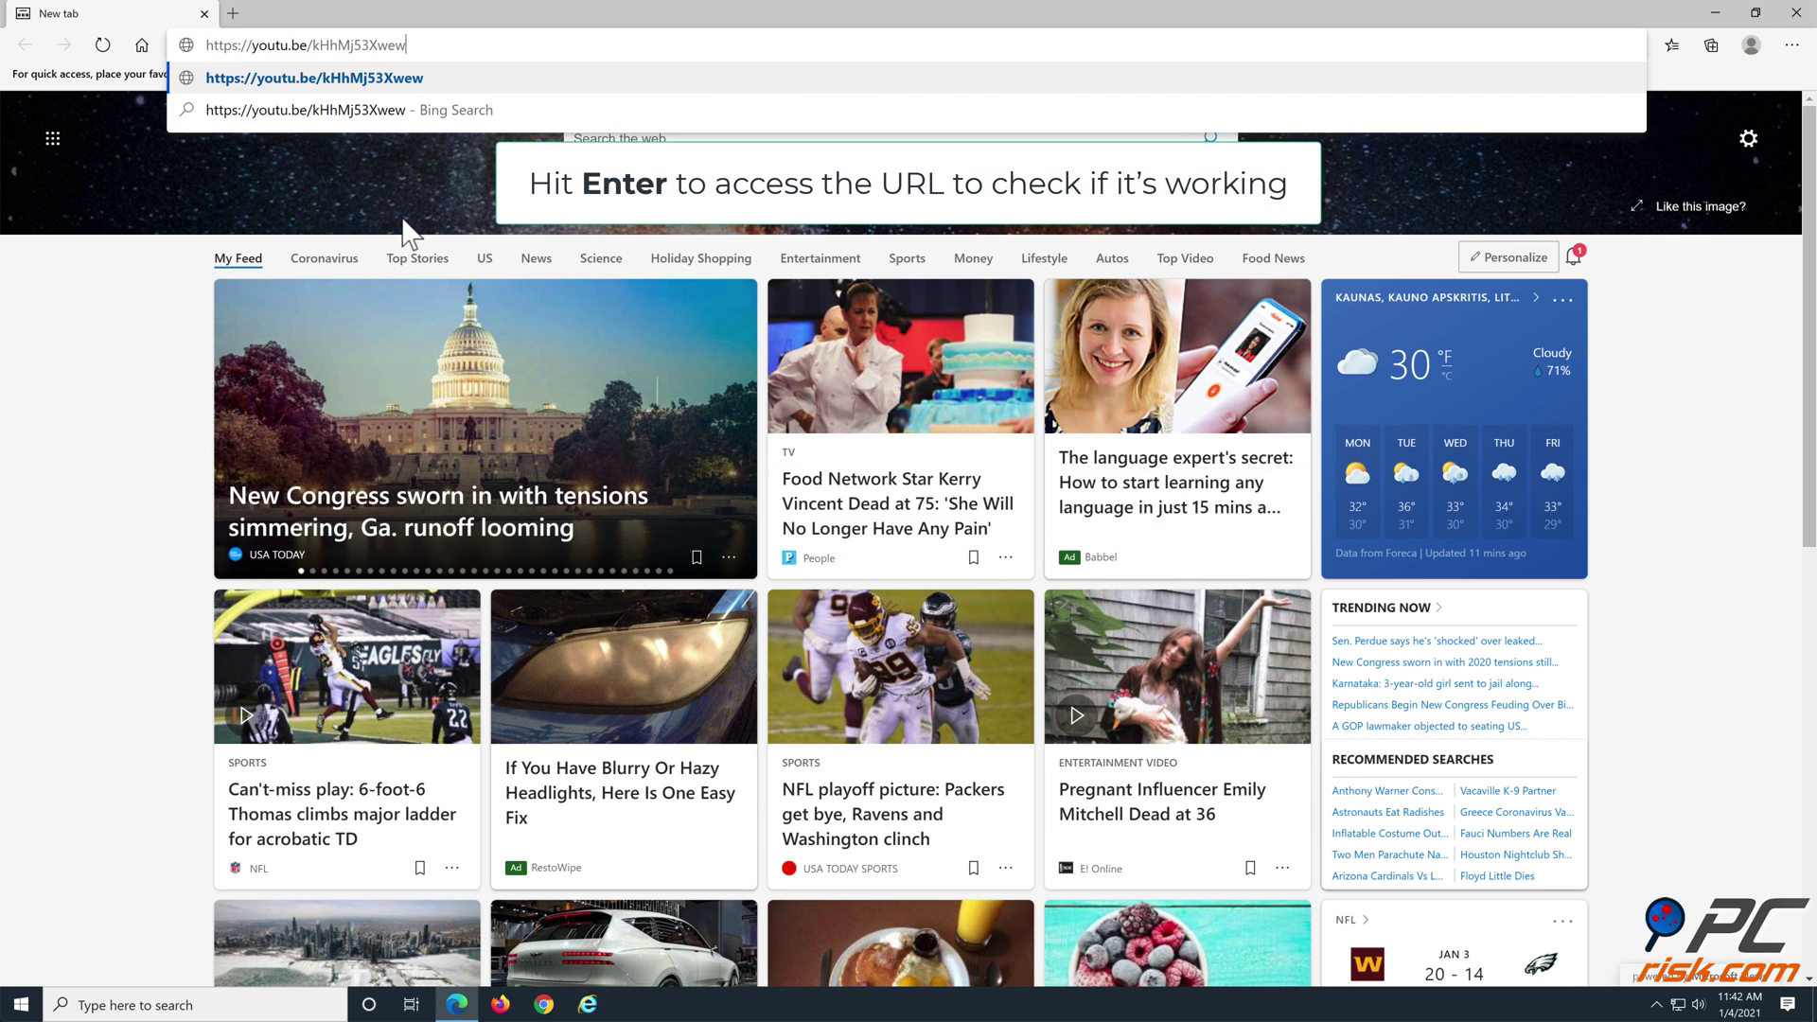
key("Return")
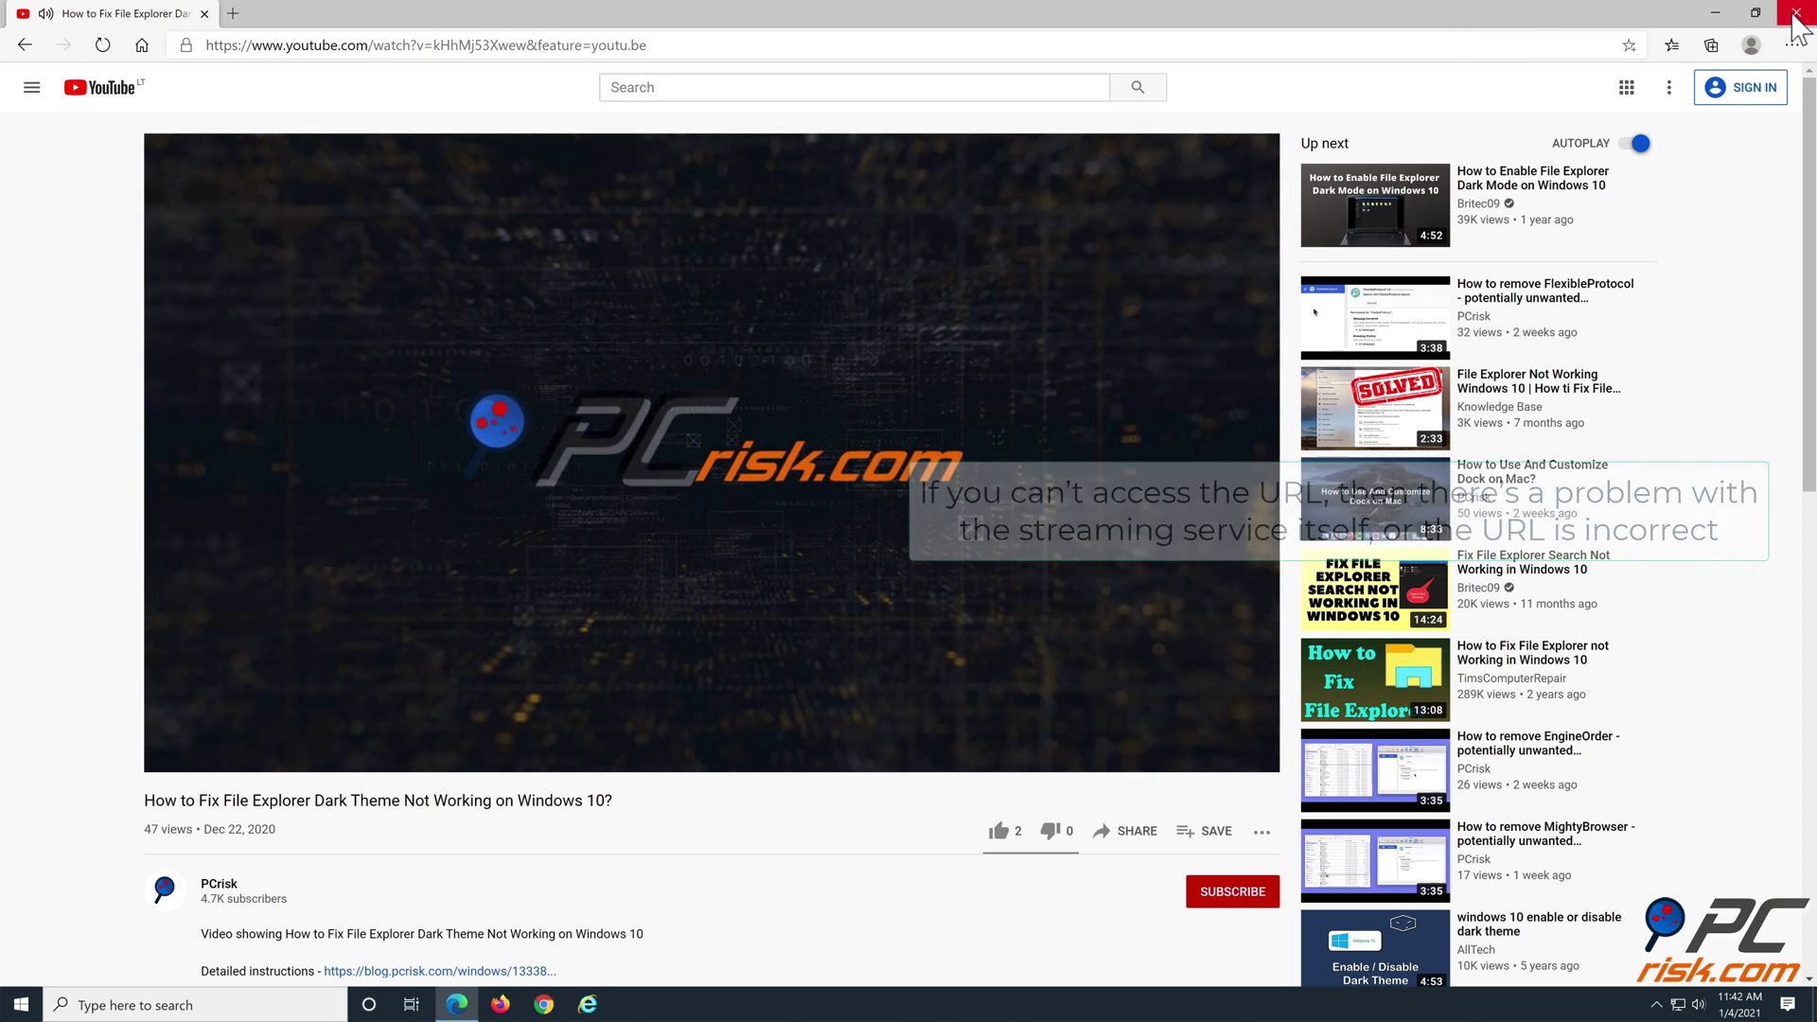
left_click(1792, 13)
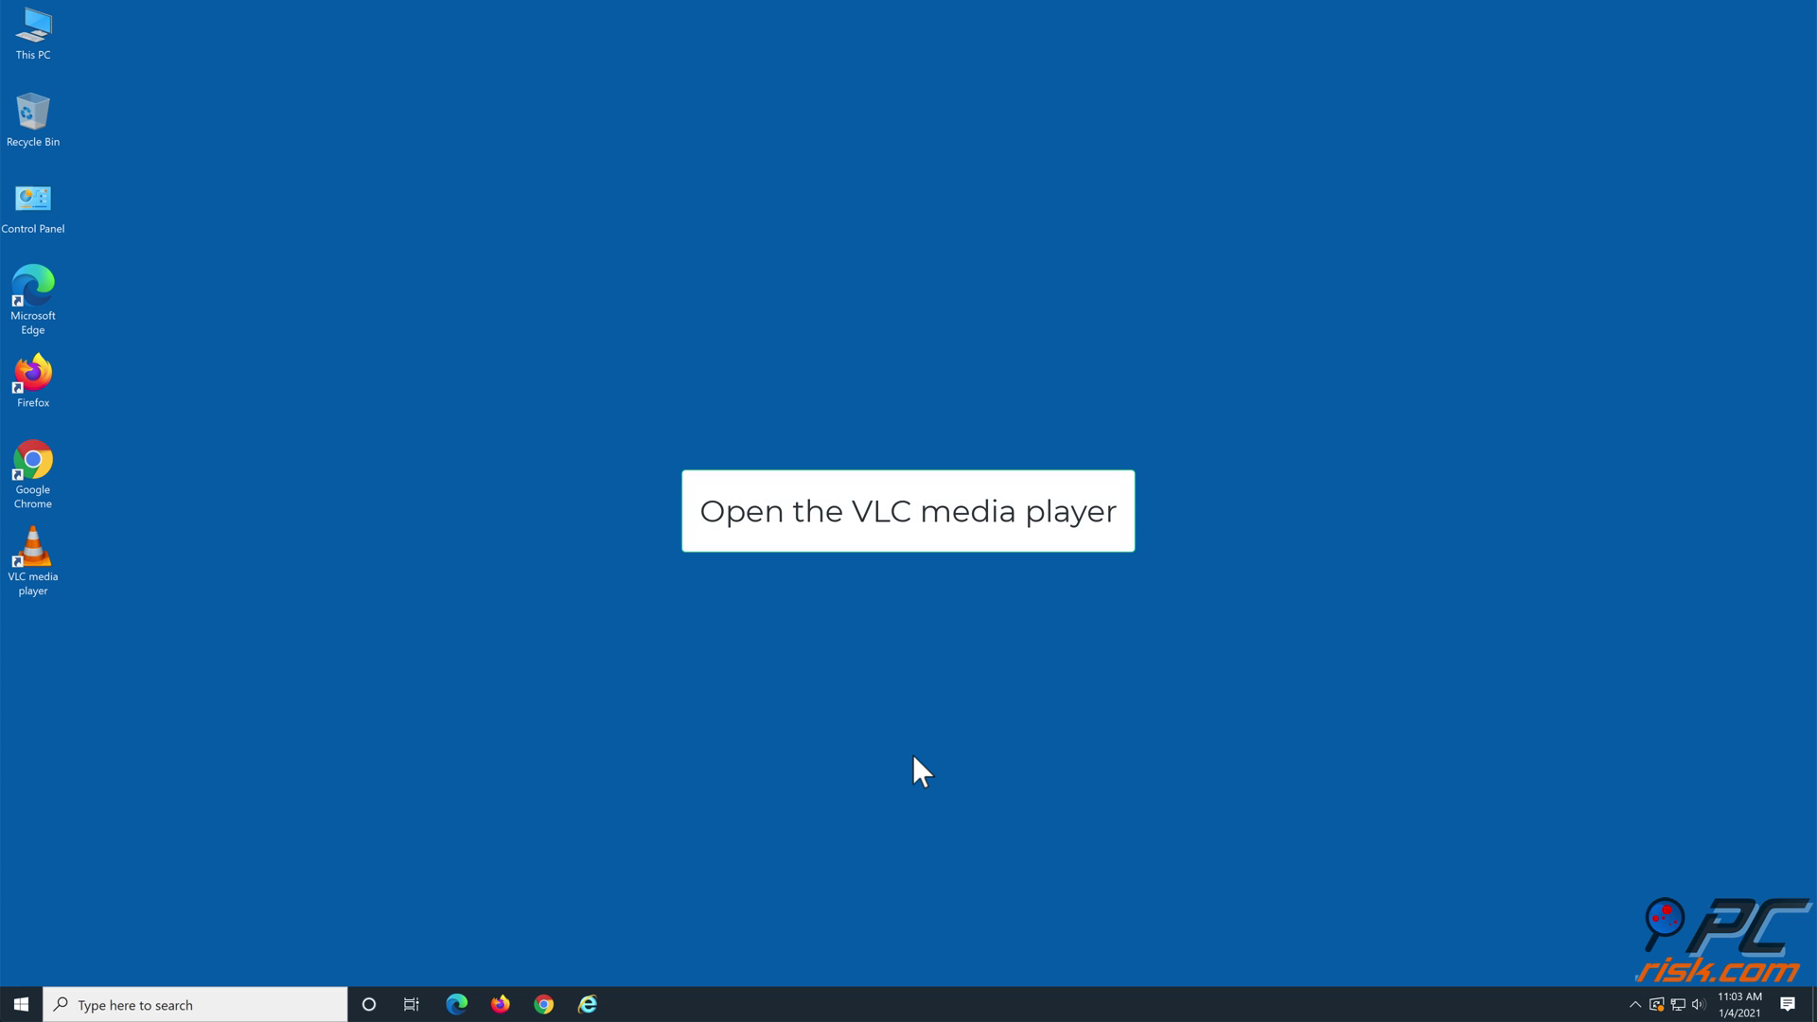
Check for VLC updates from the Help menu and accept downloading version 3.0.11
double_click(38, 548)
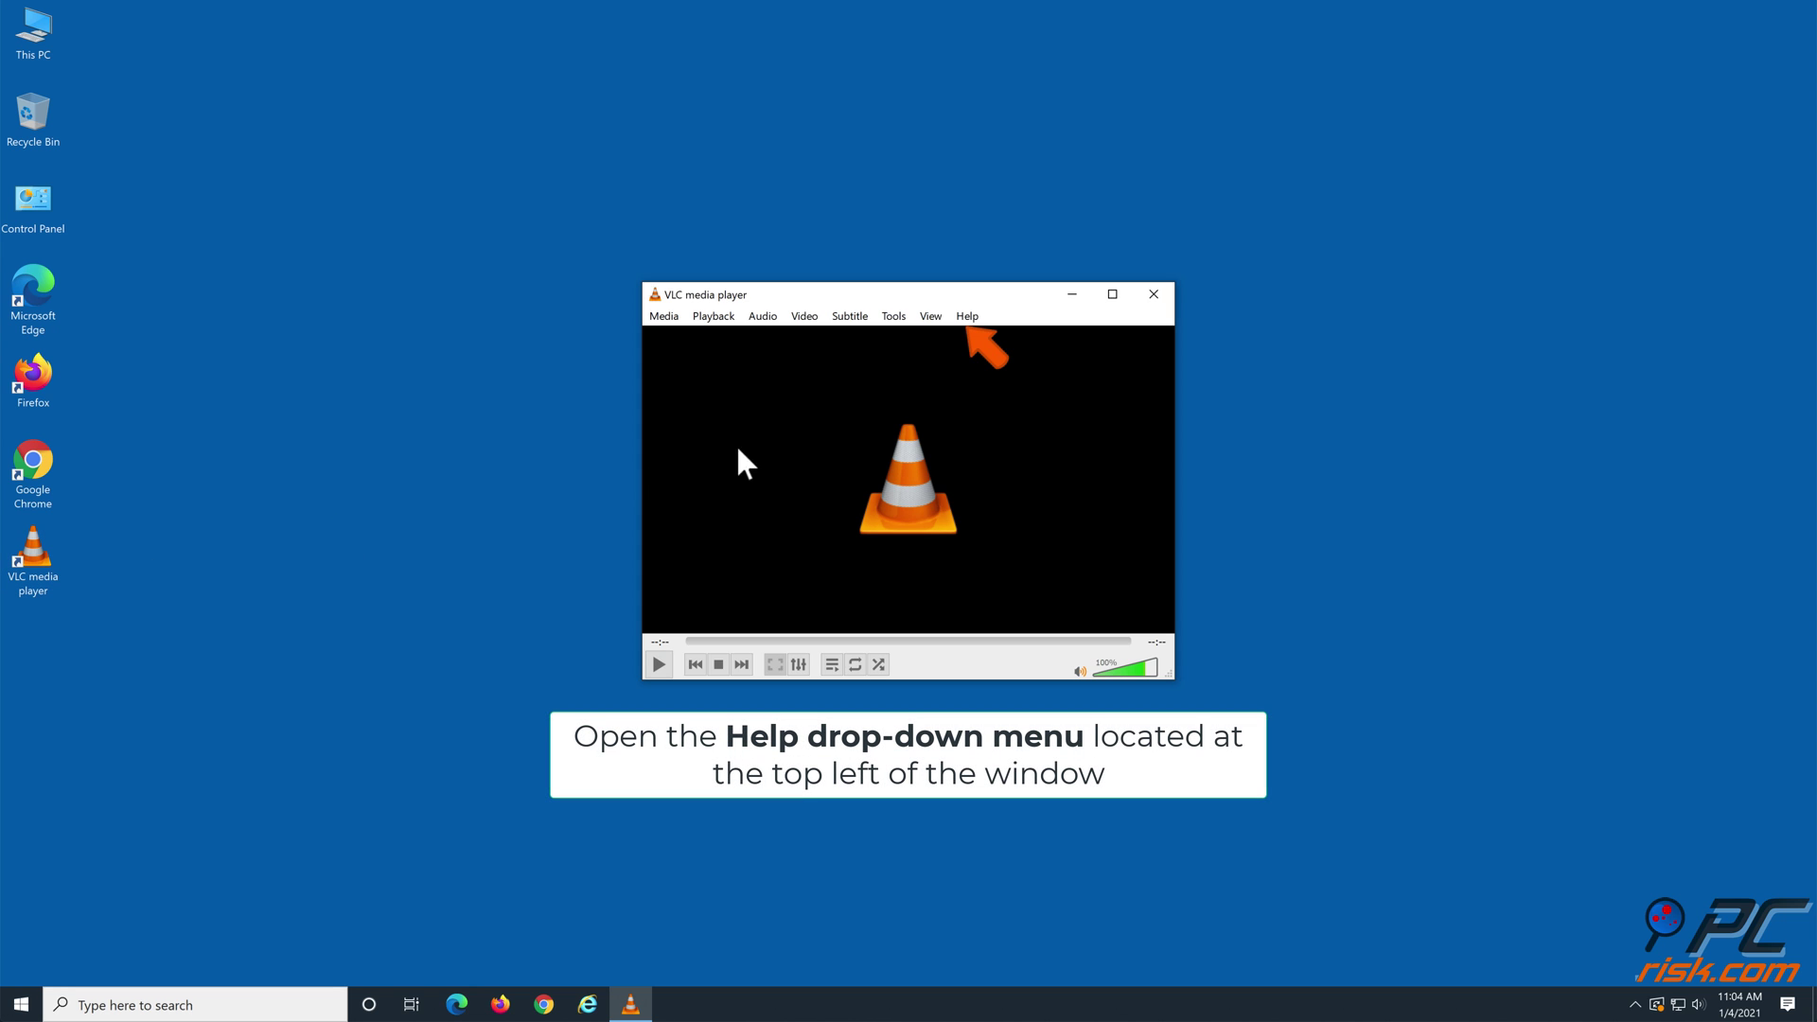
left_click(980, 322)
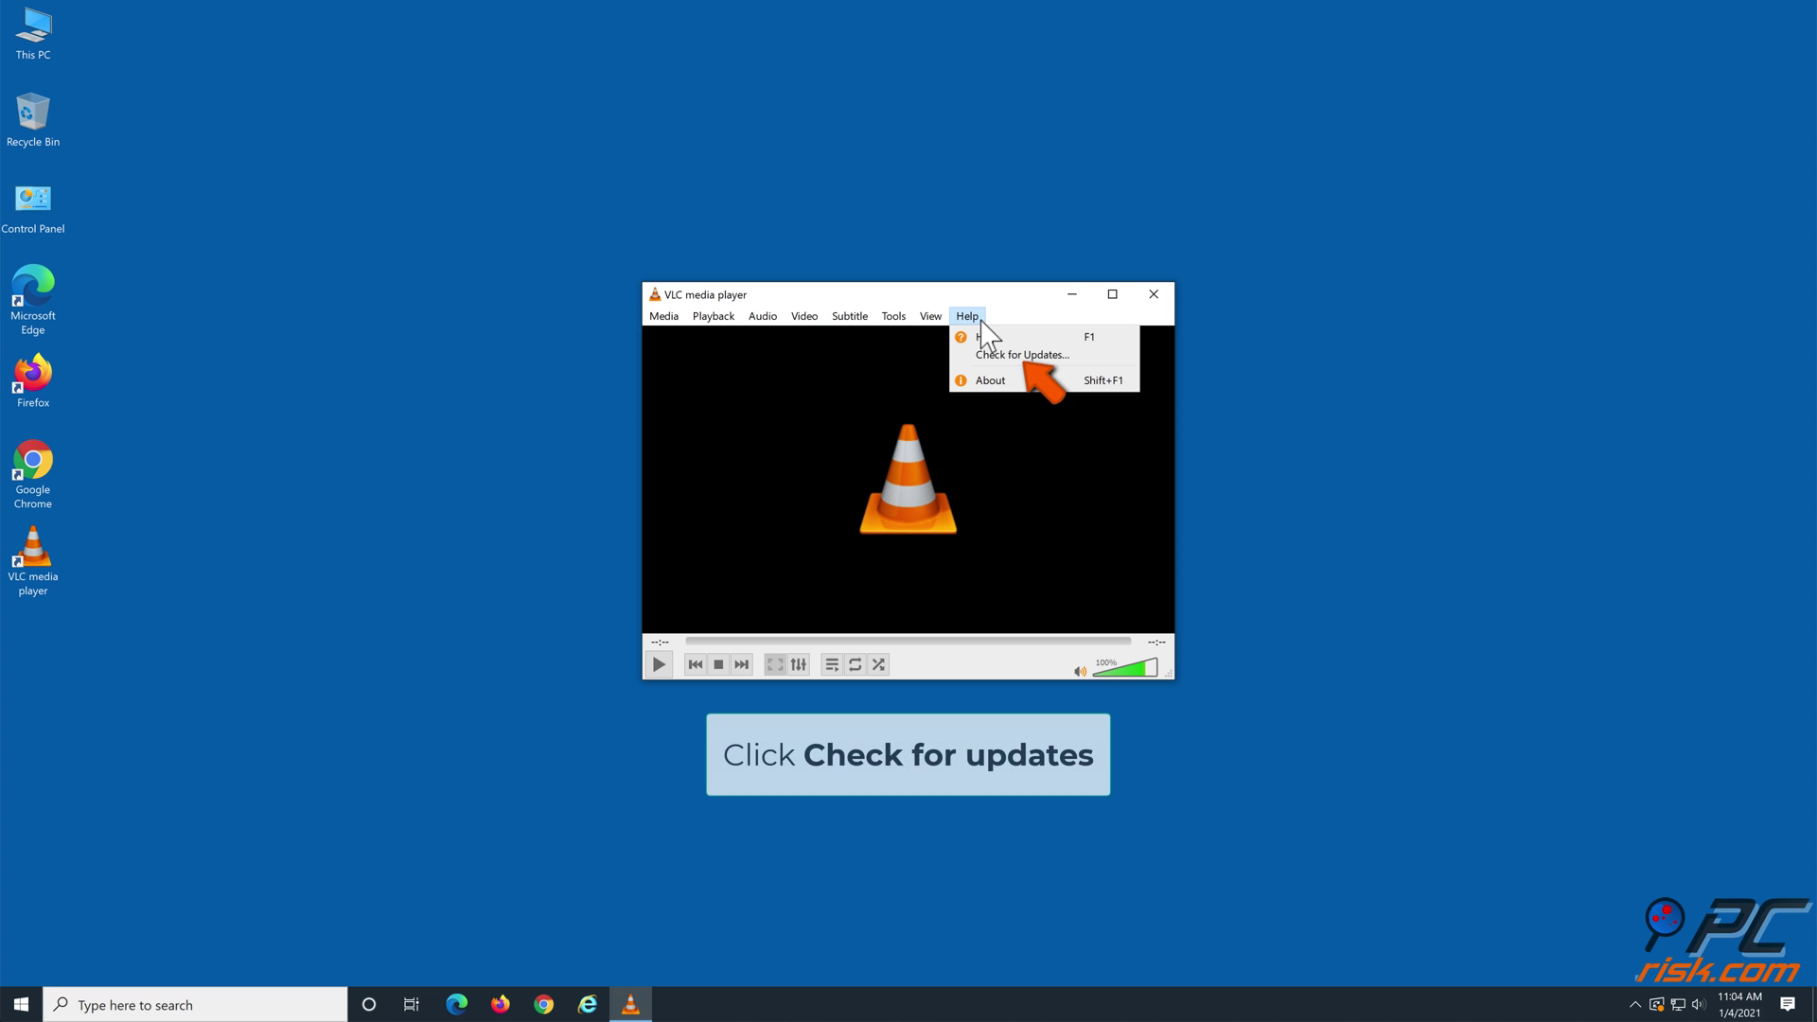
left_click(1082, 358)
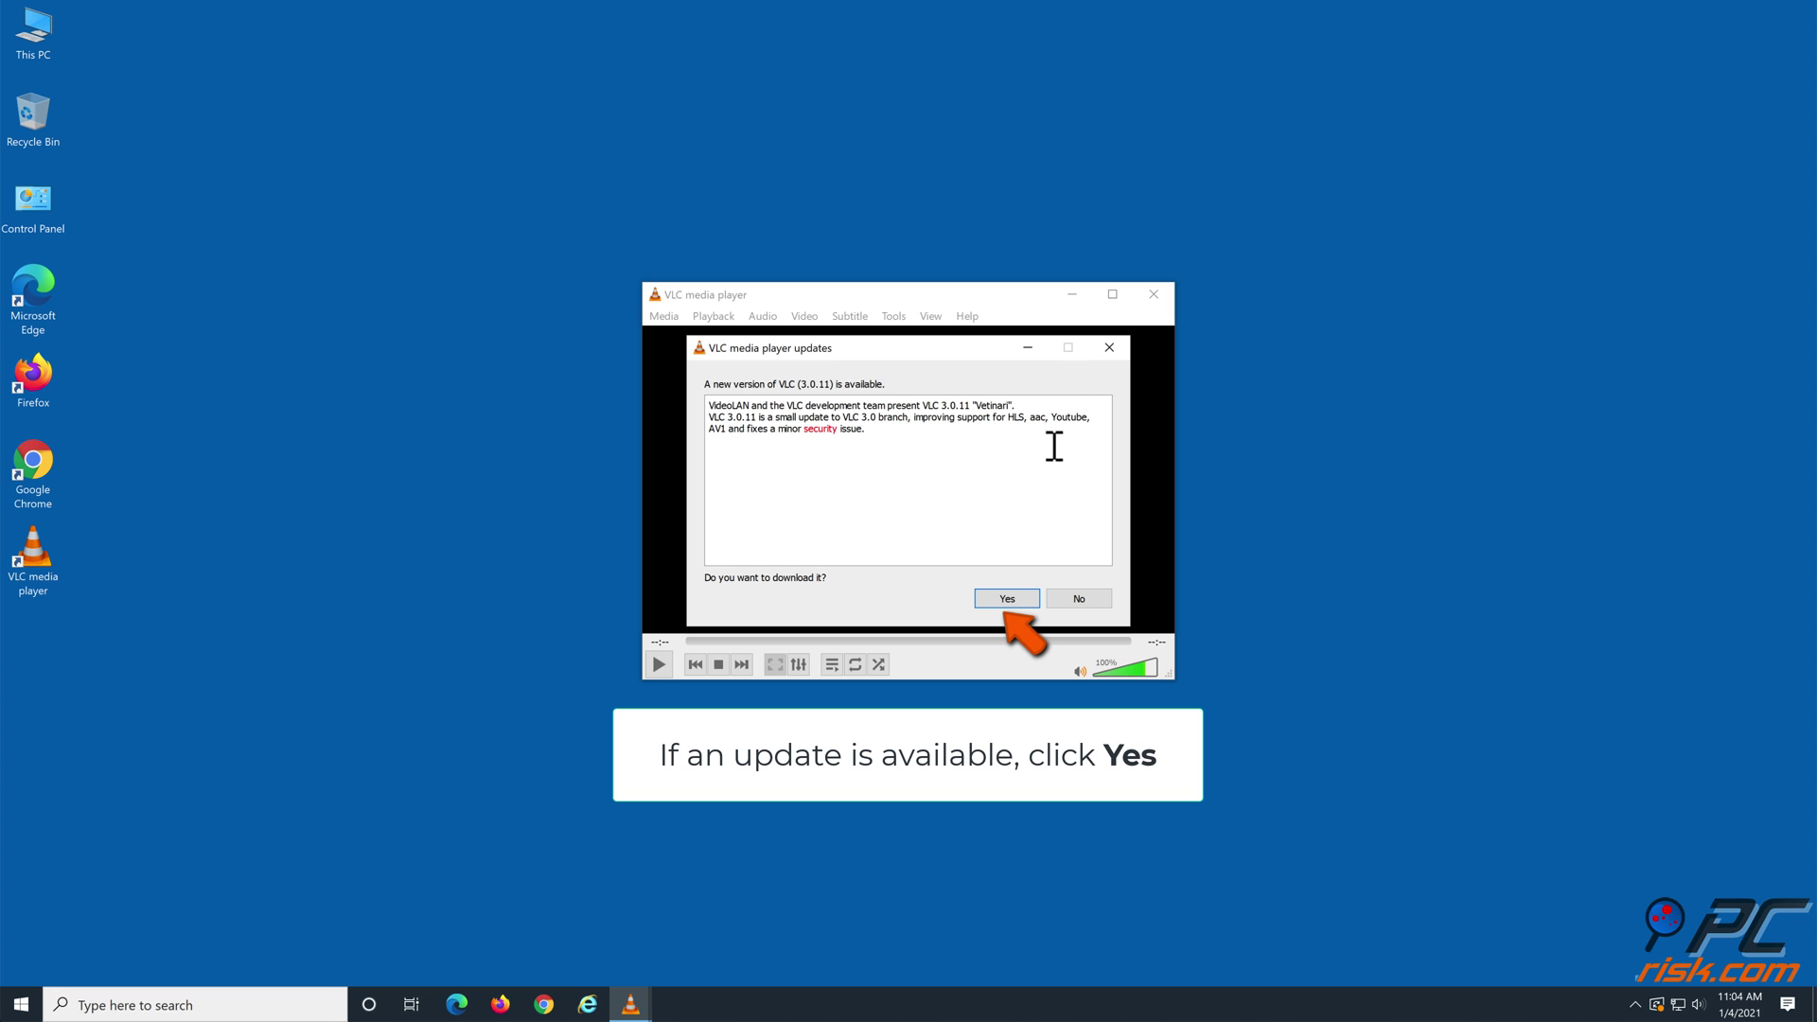
left_click(1030, 597)
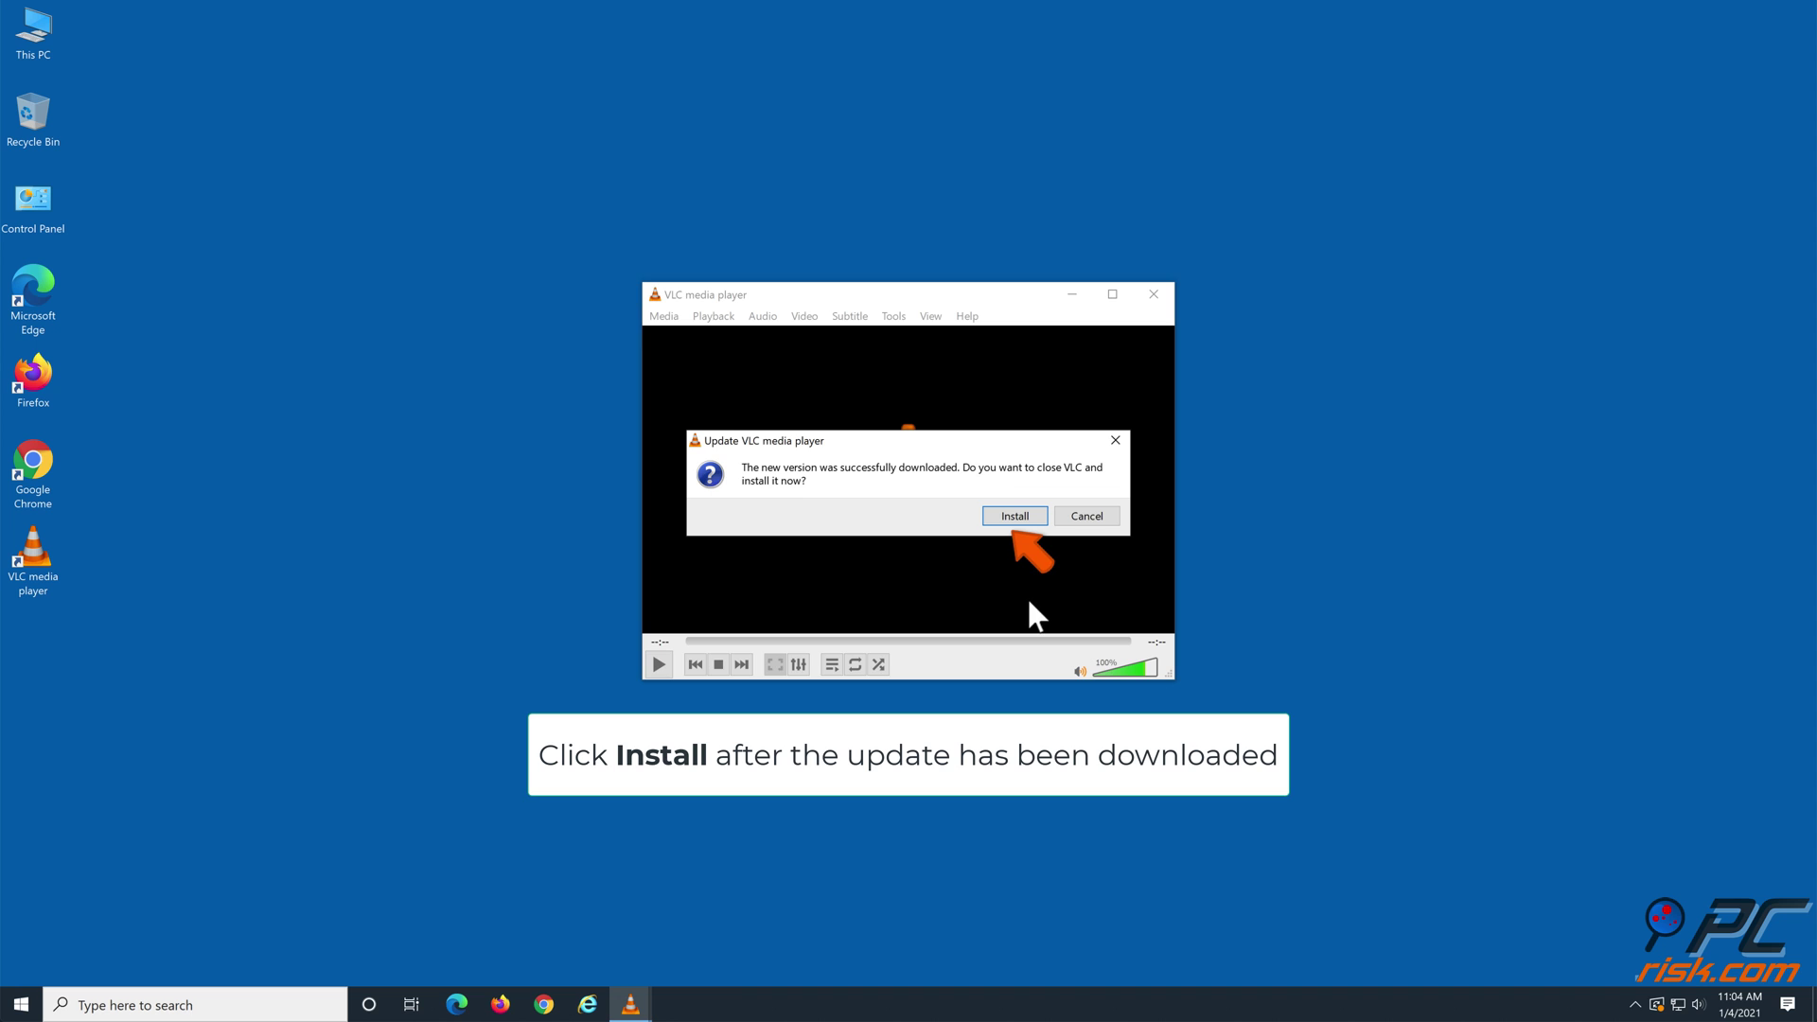
Install the VLC 3.0.11 upgrade using previous settings, then close the relaunched player
left_click(1036, 516)
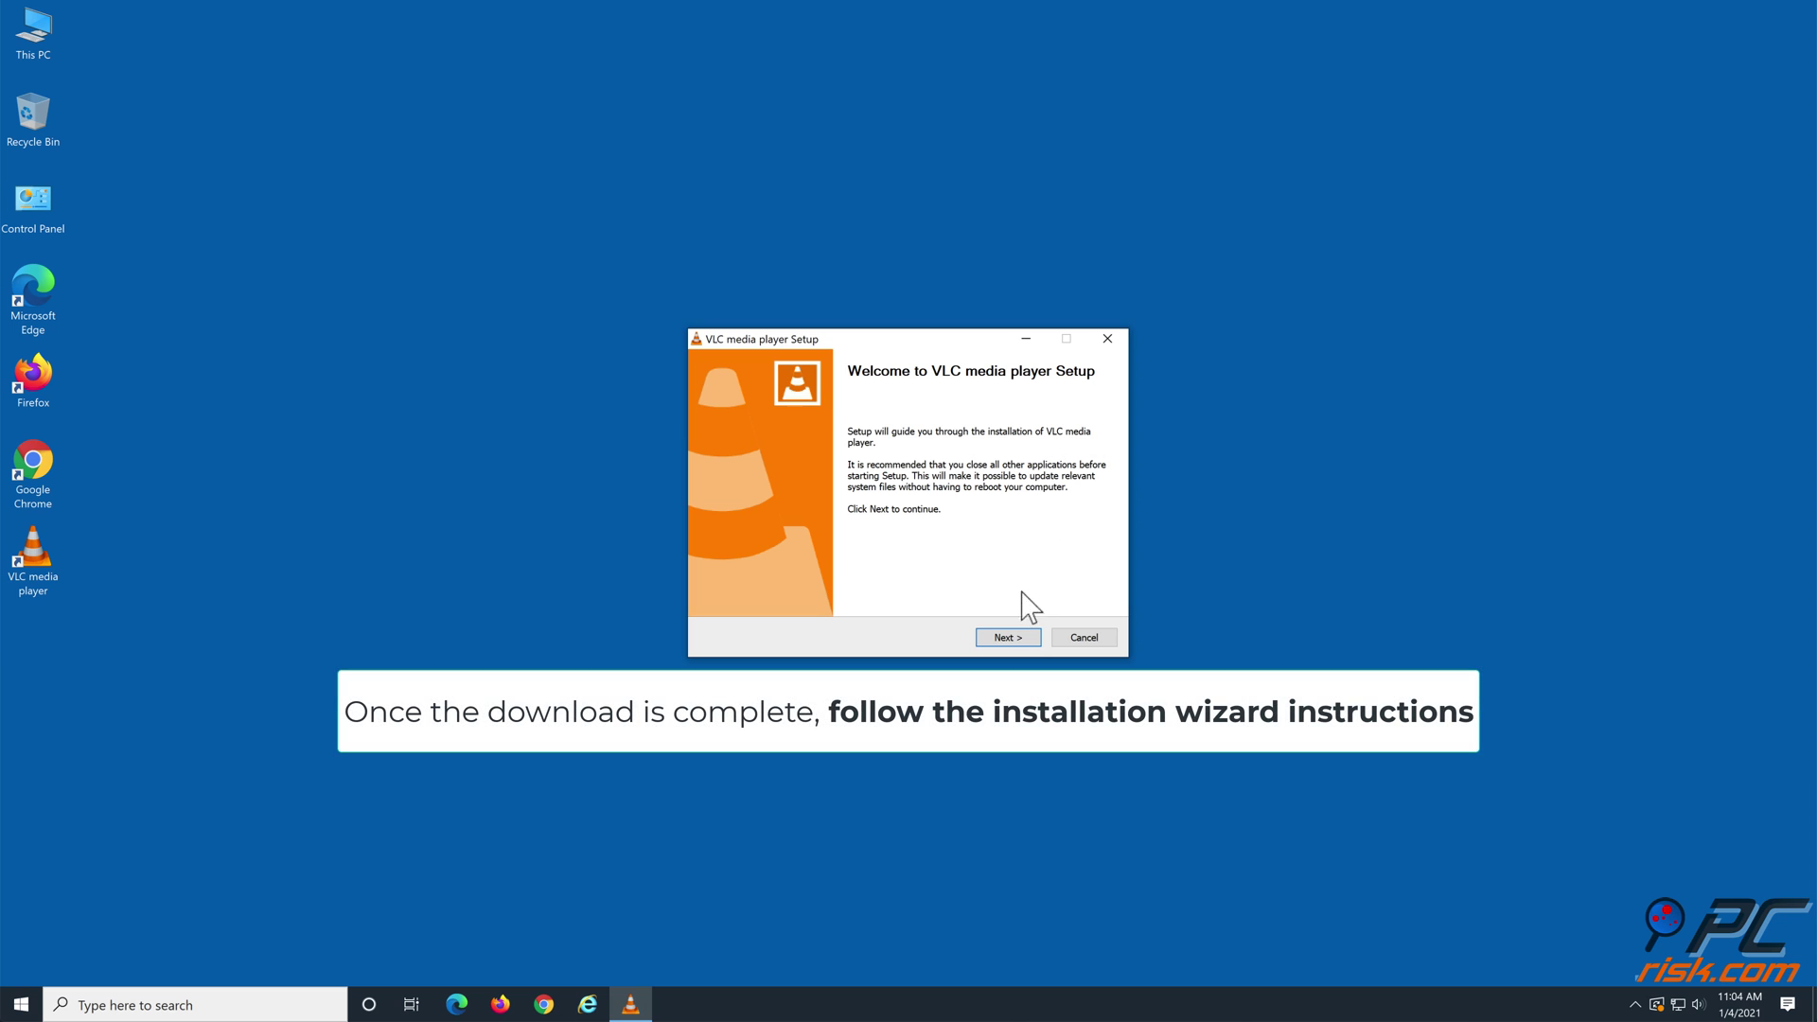
left_click(1026, 638)
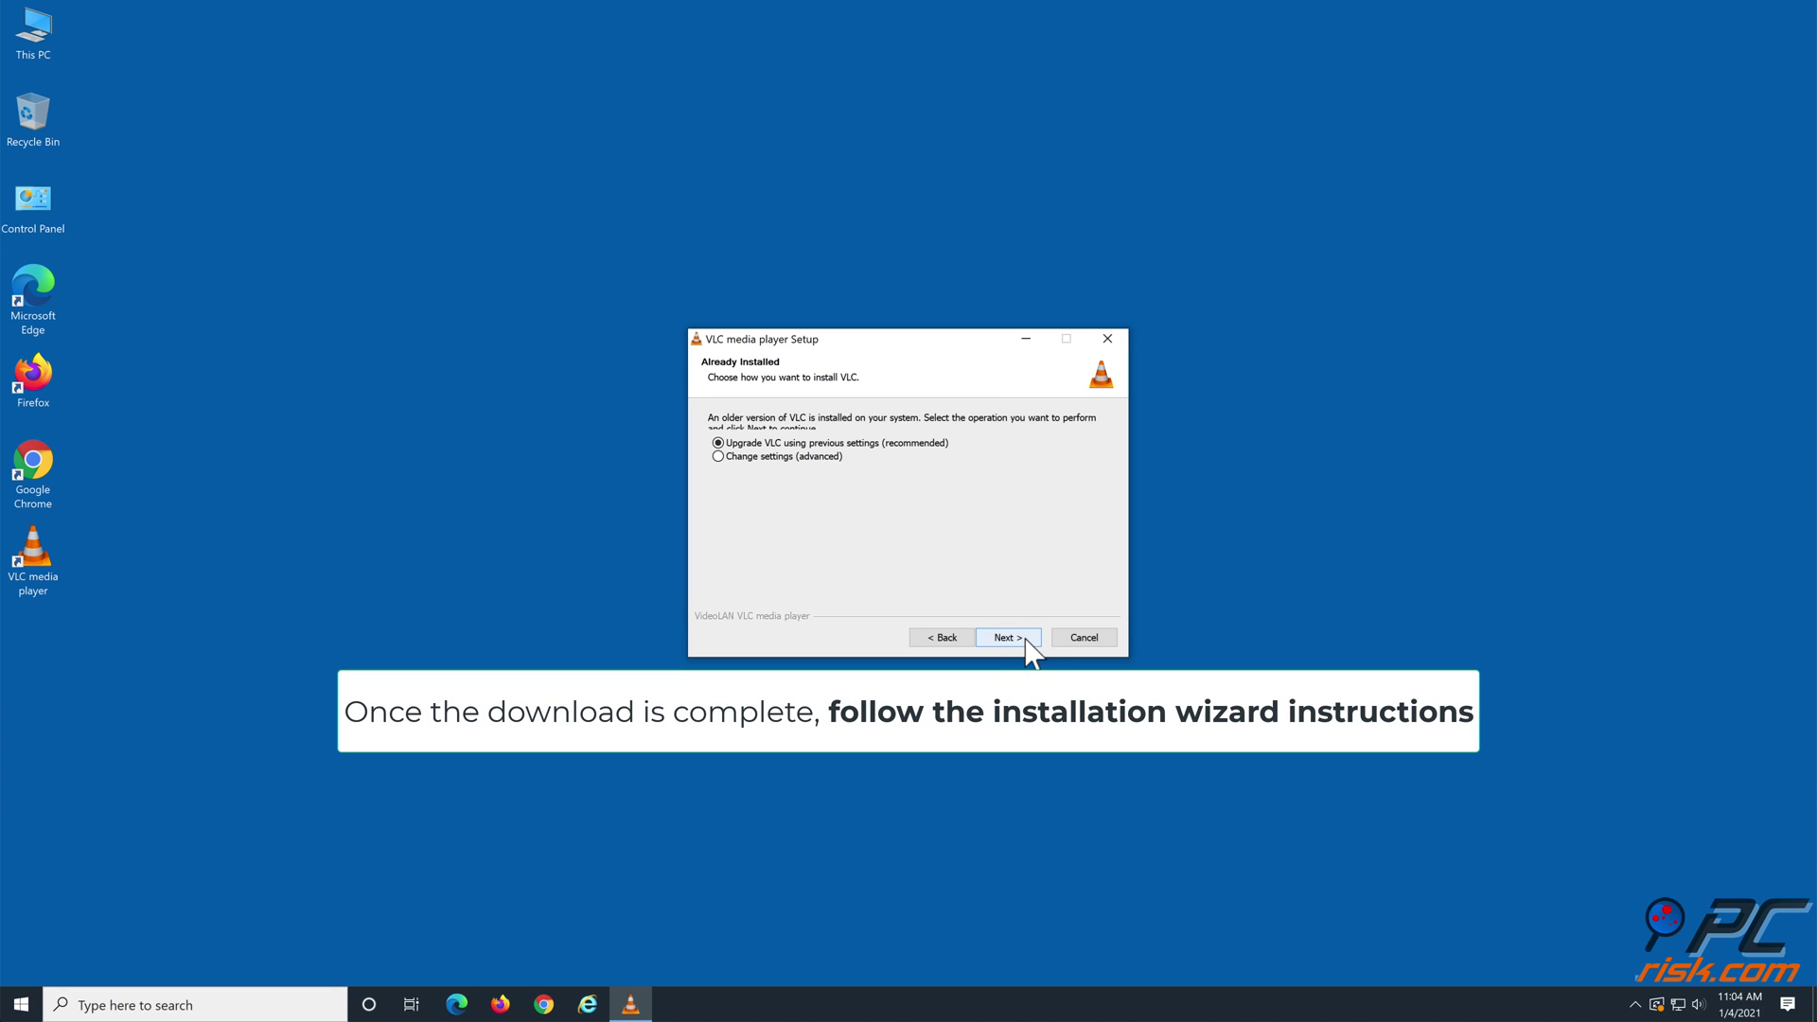
left_click(1026, 639)
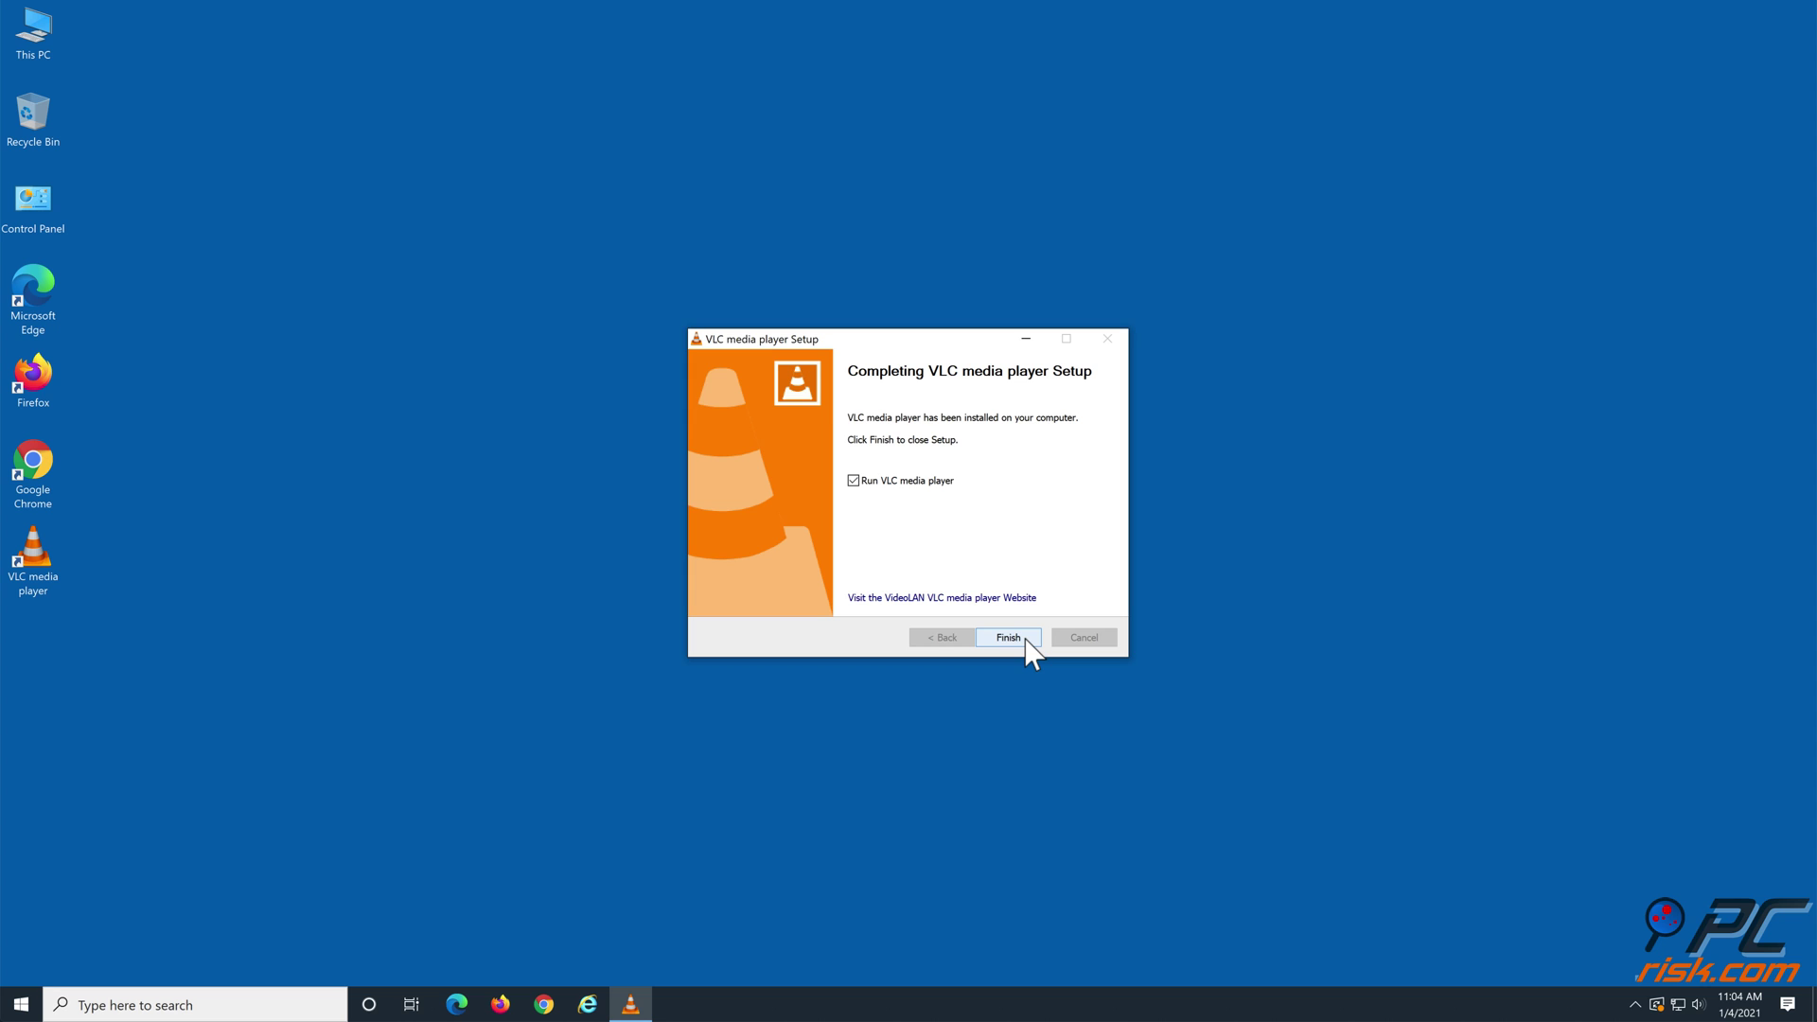
left_click(1009, 637)
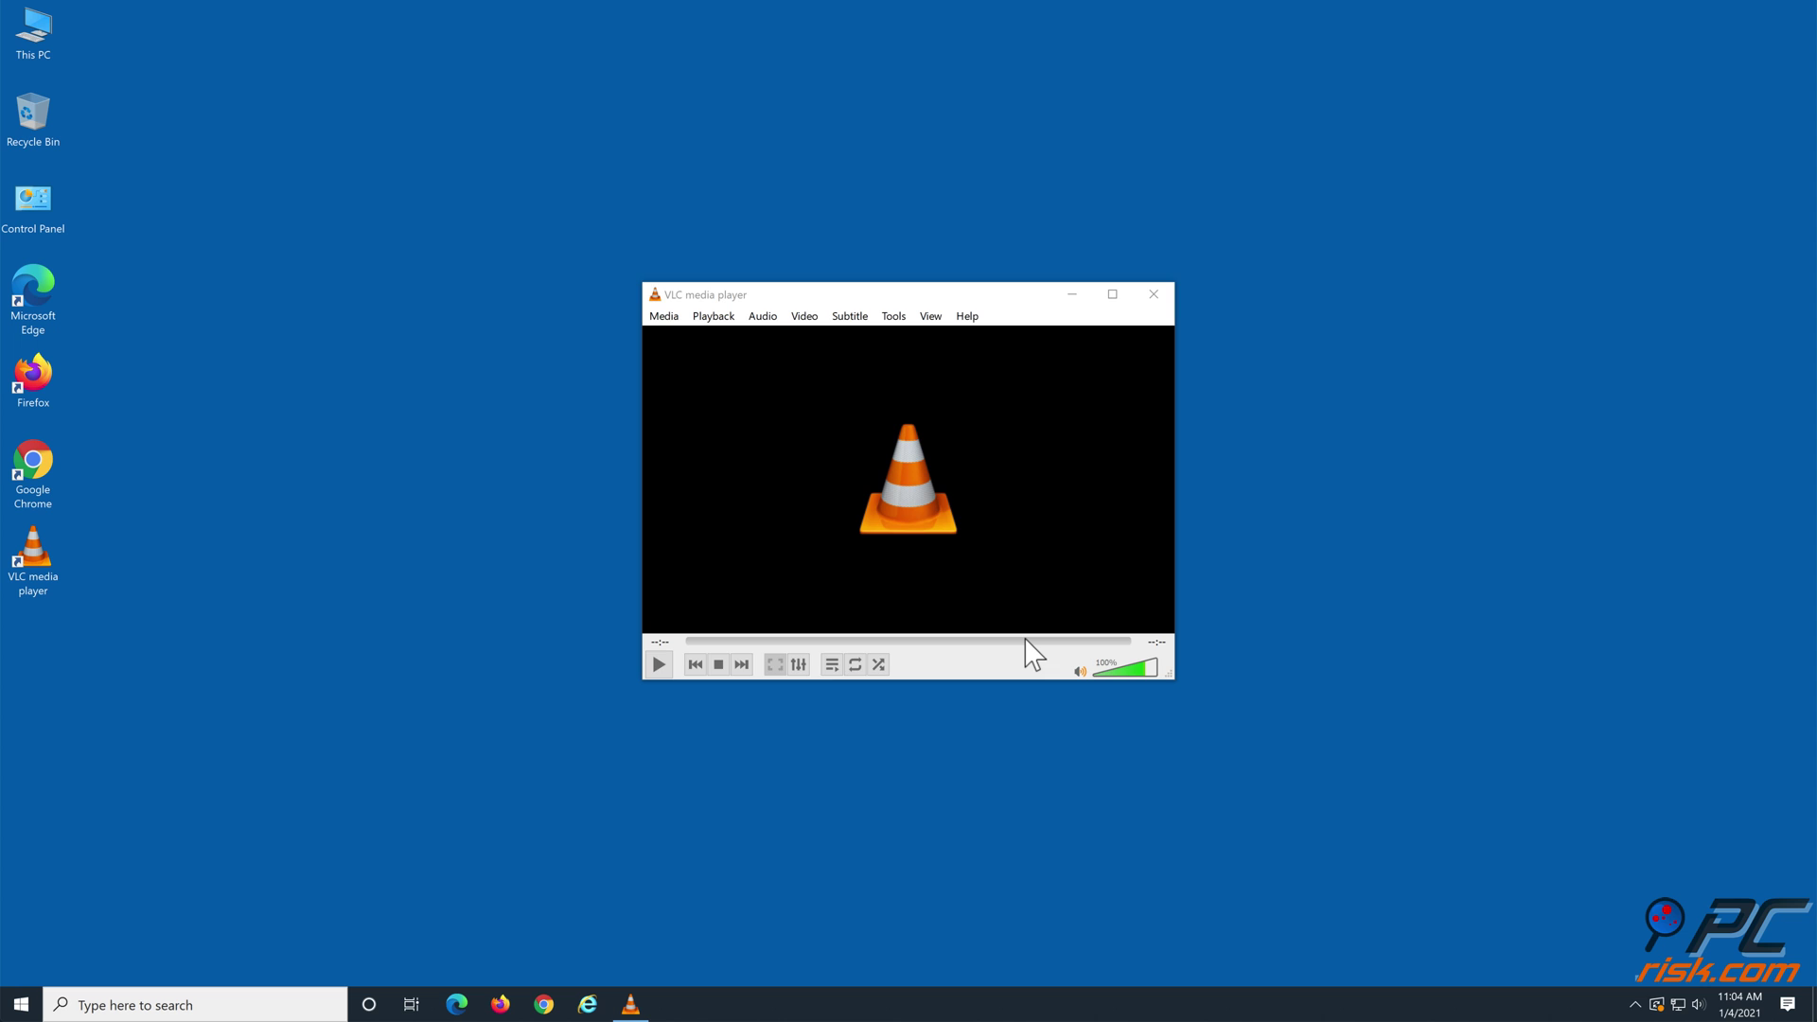
left_click(1154, 293)
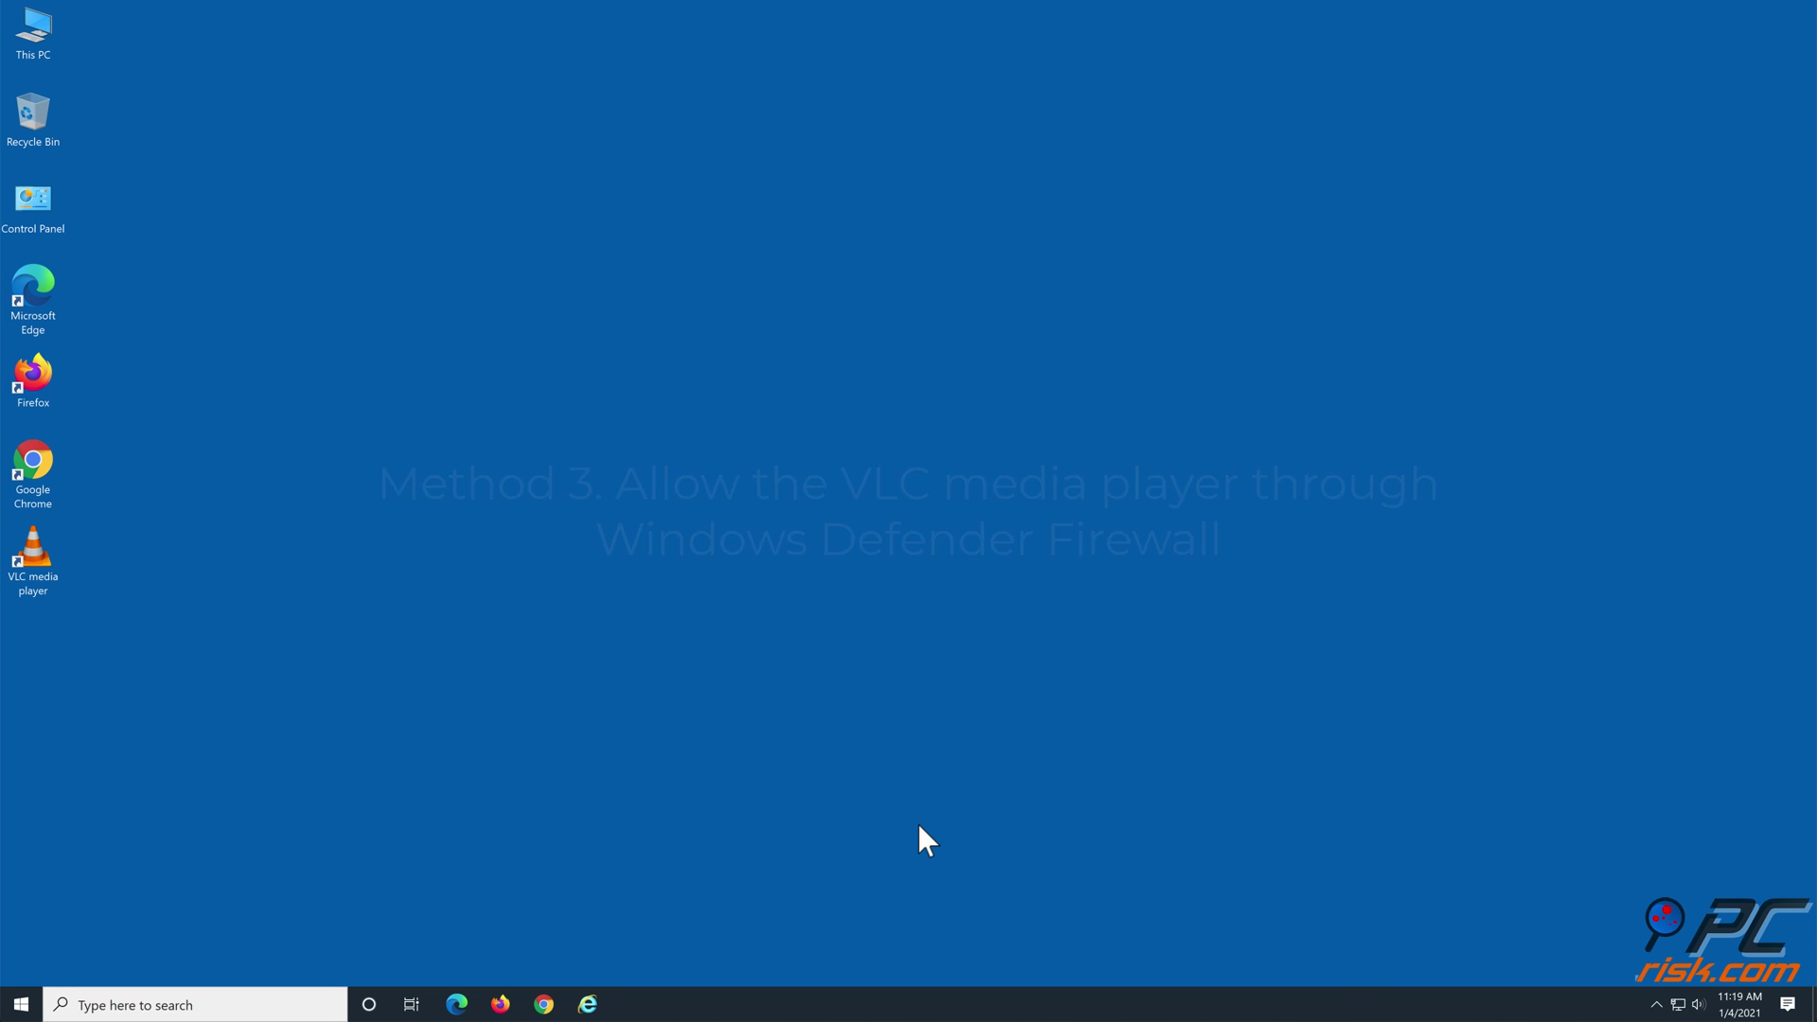
Search Windows for 'allow an app through windows firewall' and open the best match
left_click(38, 1001)
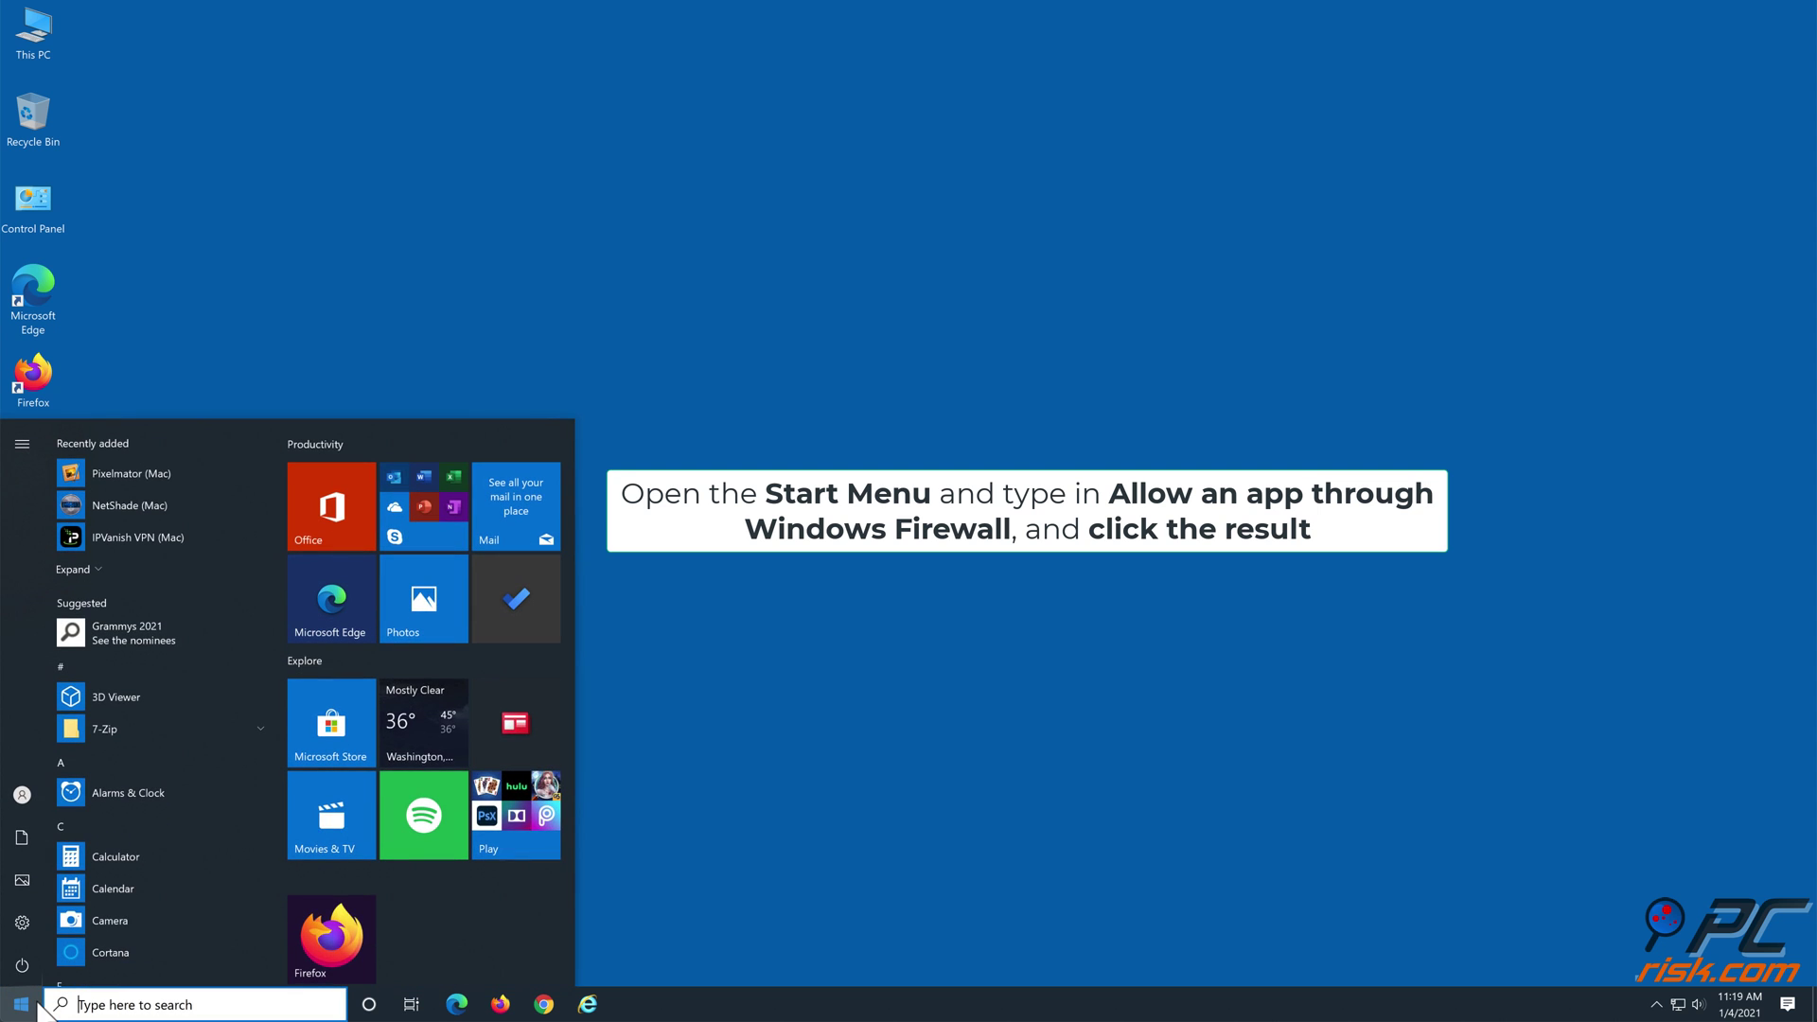
type("all")
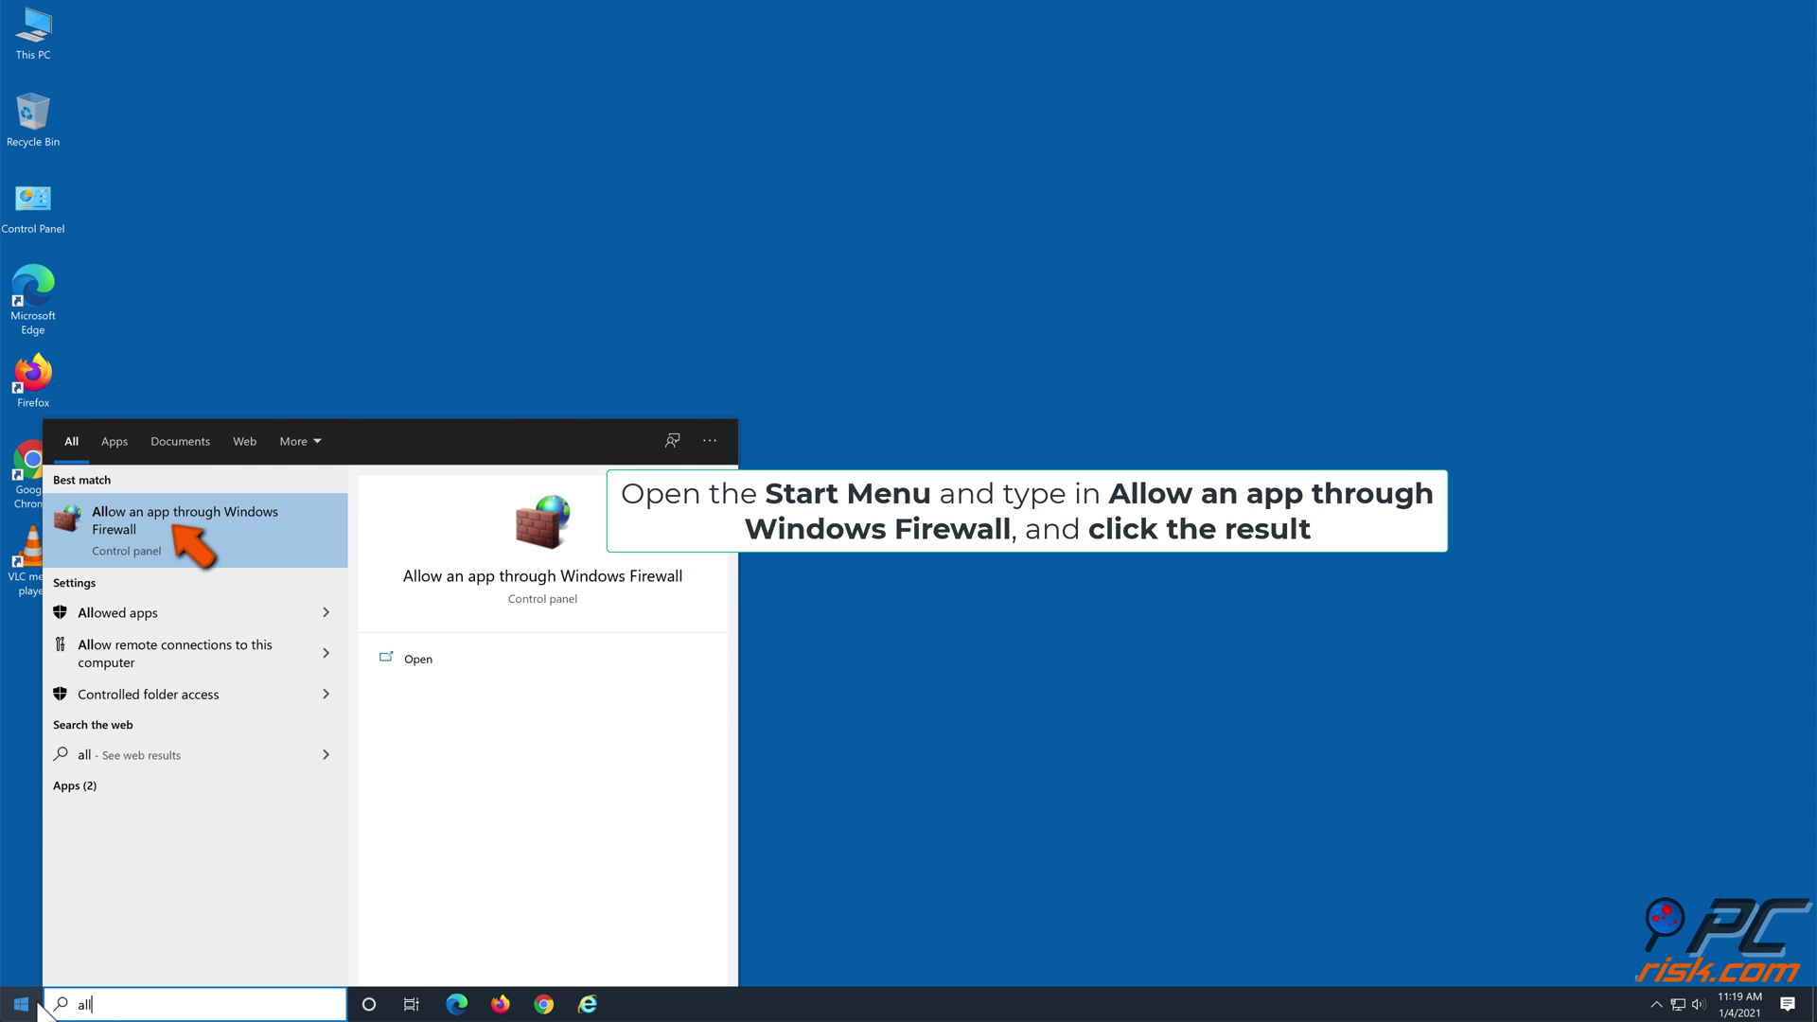
type("ow an ")
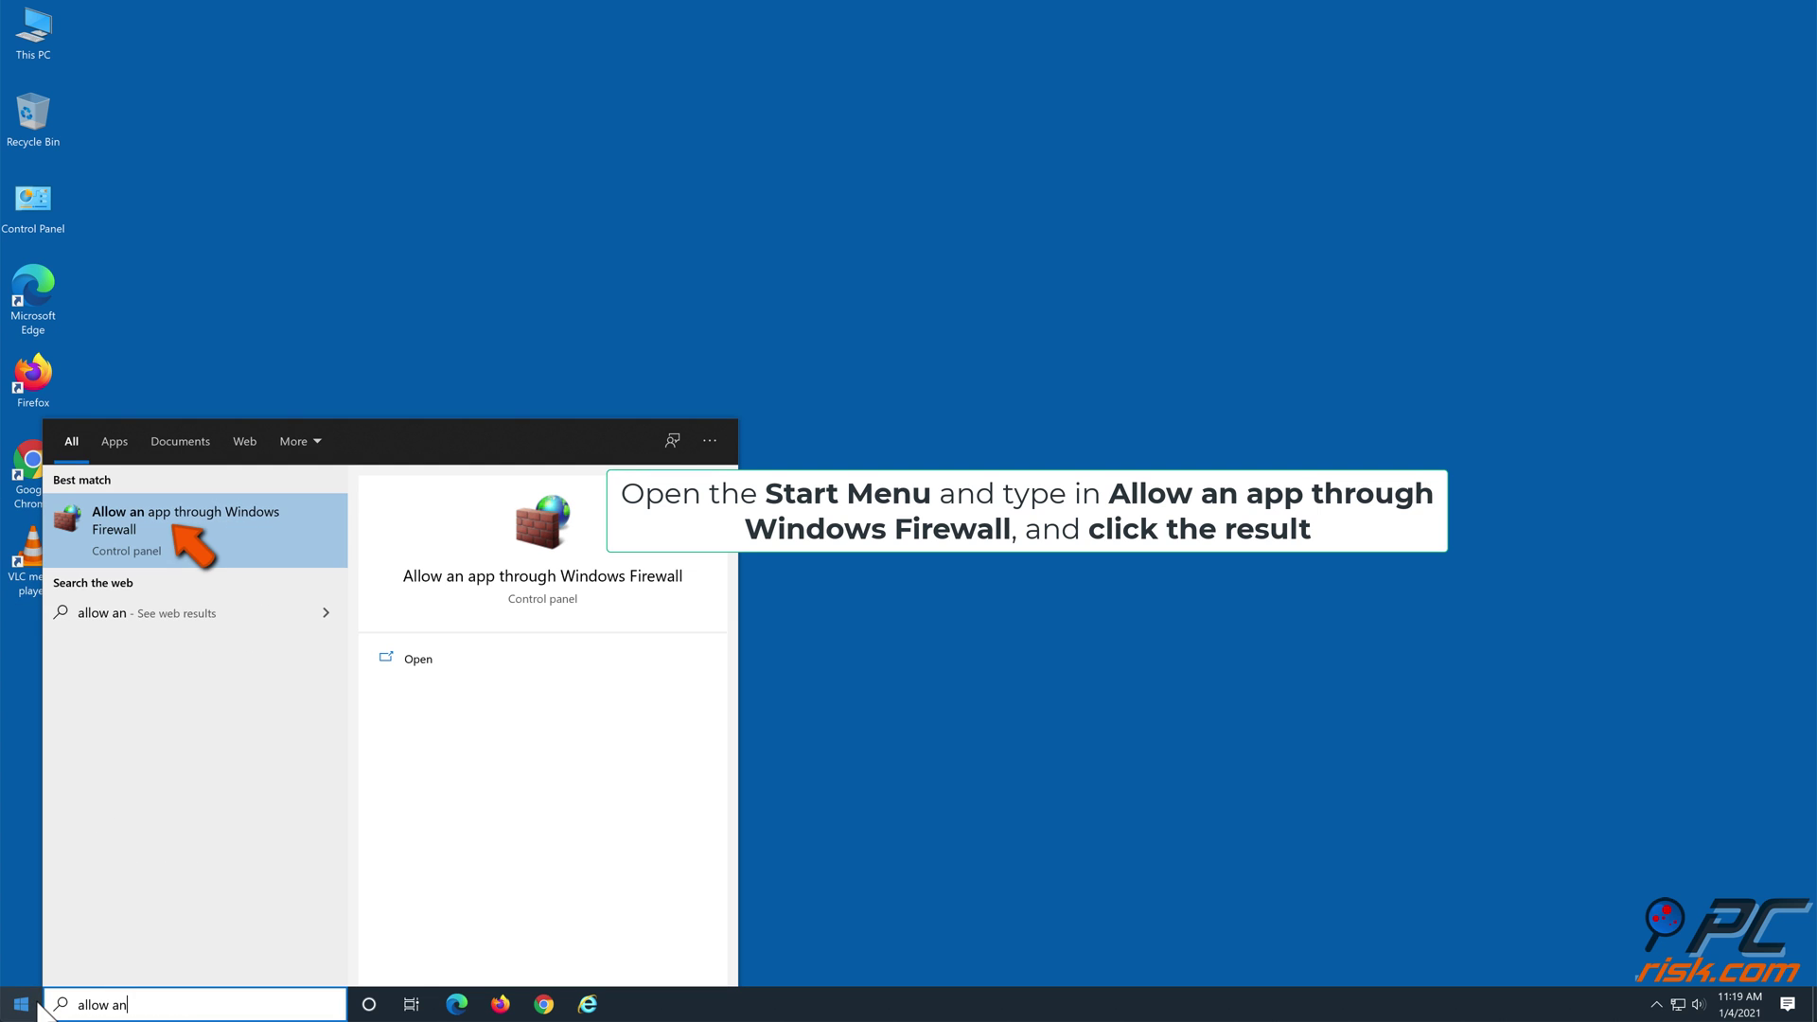
type("app th")
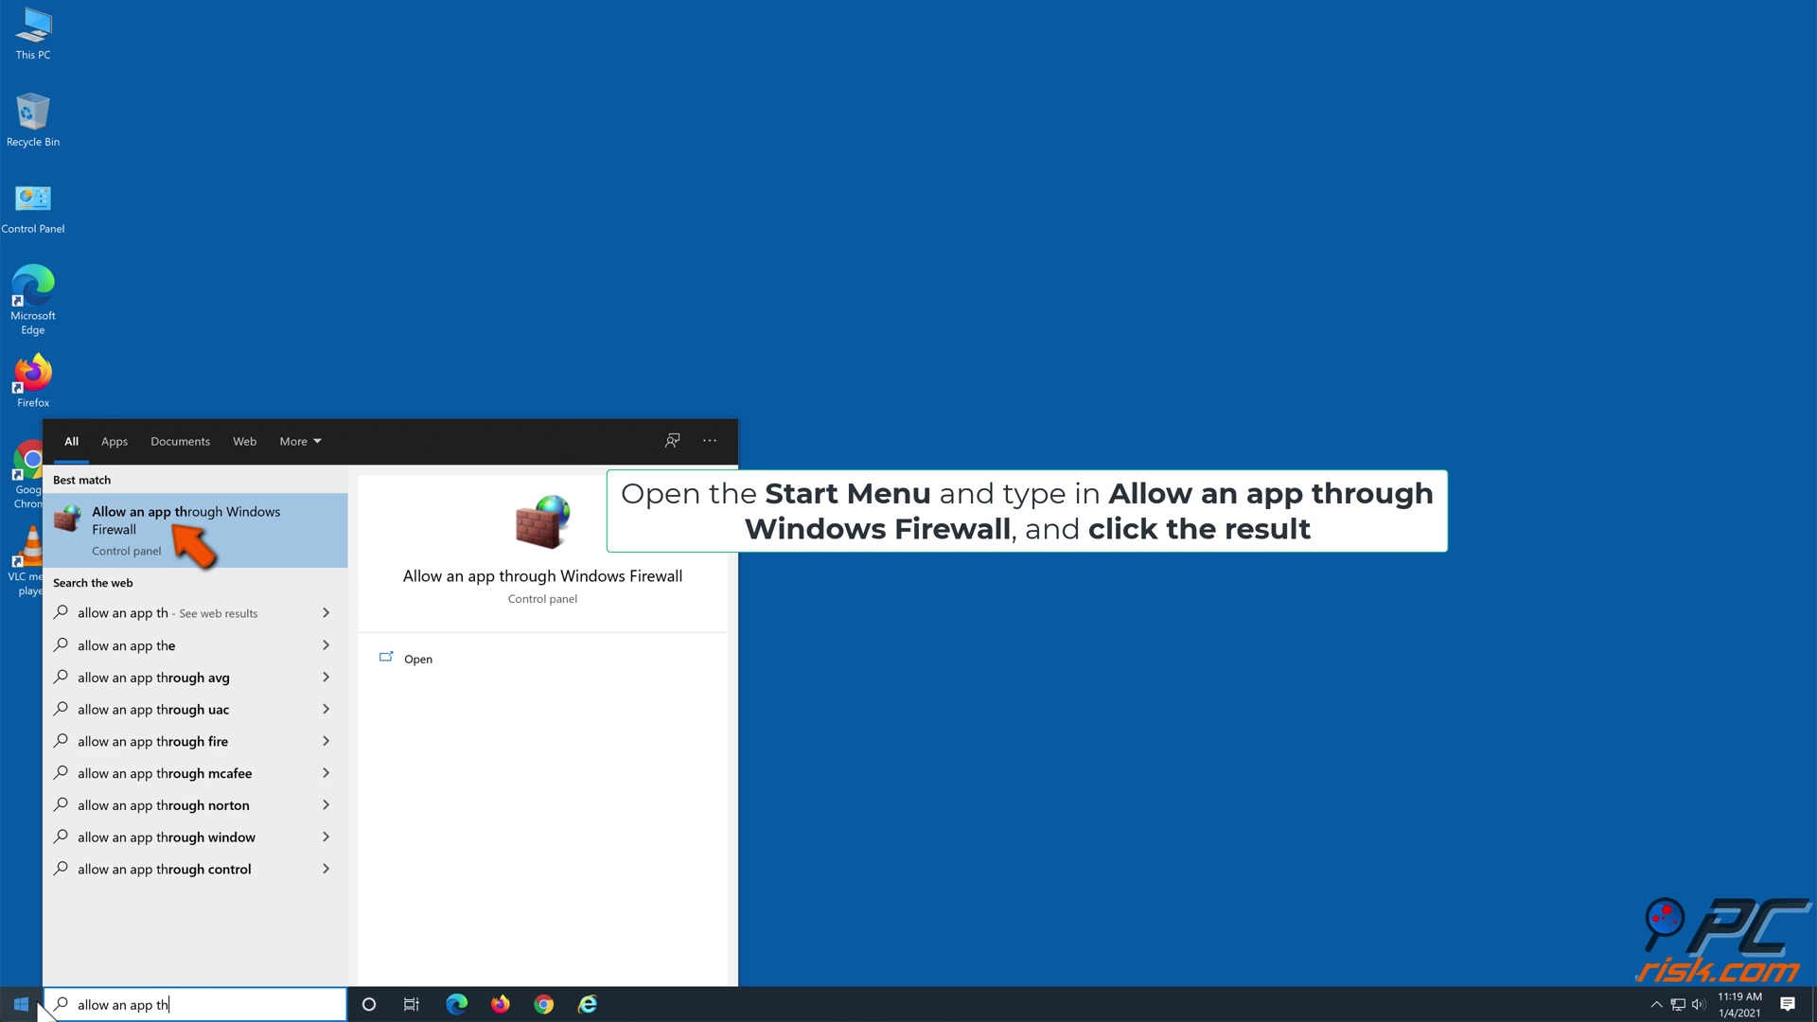
type("rough wind")
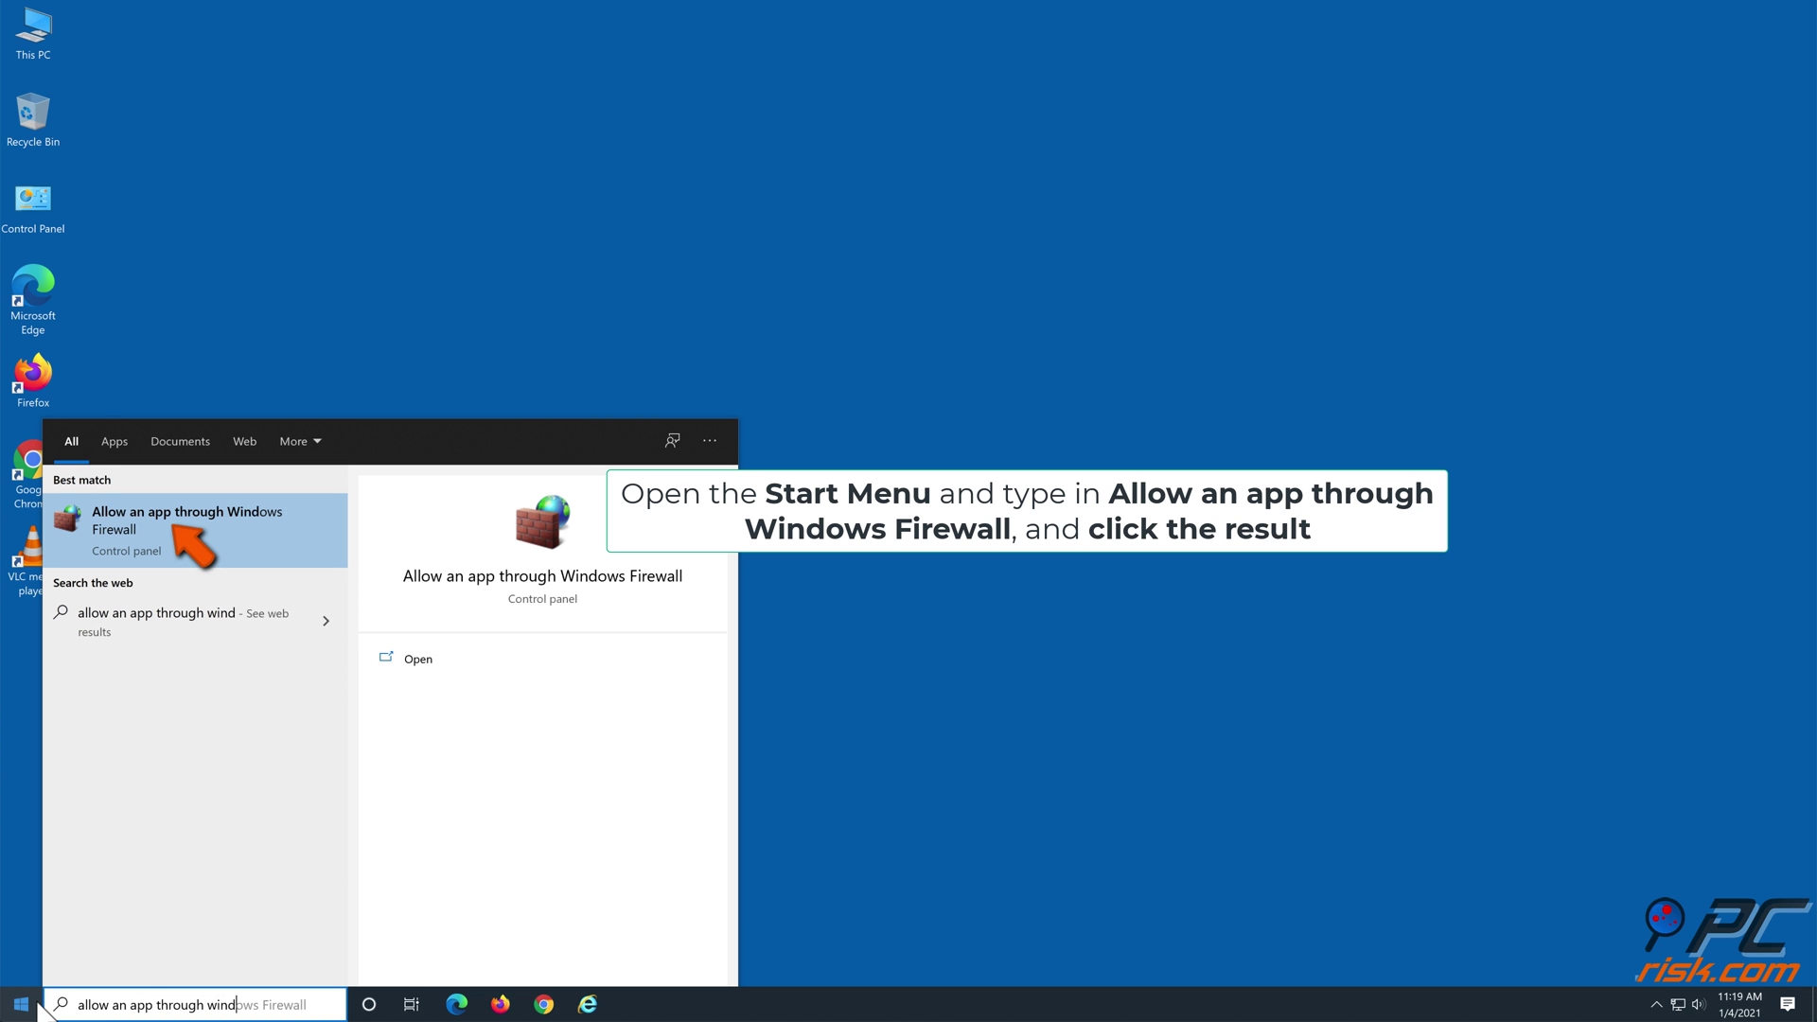
type("ows firewall")
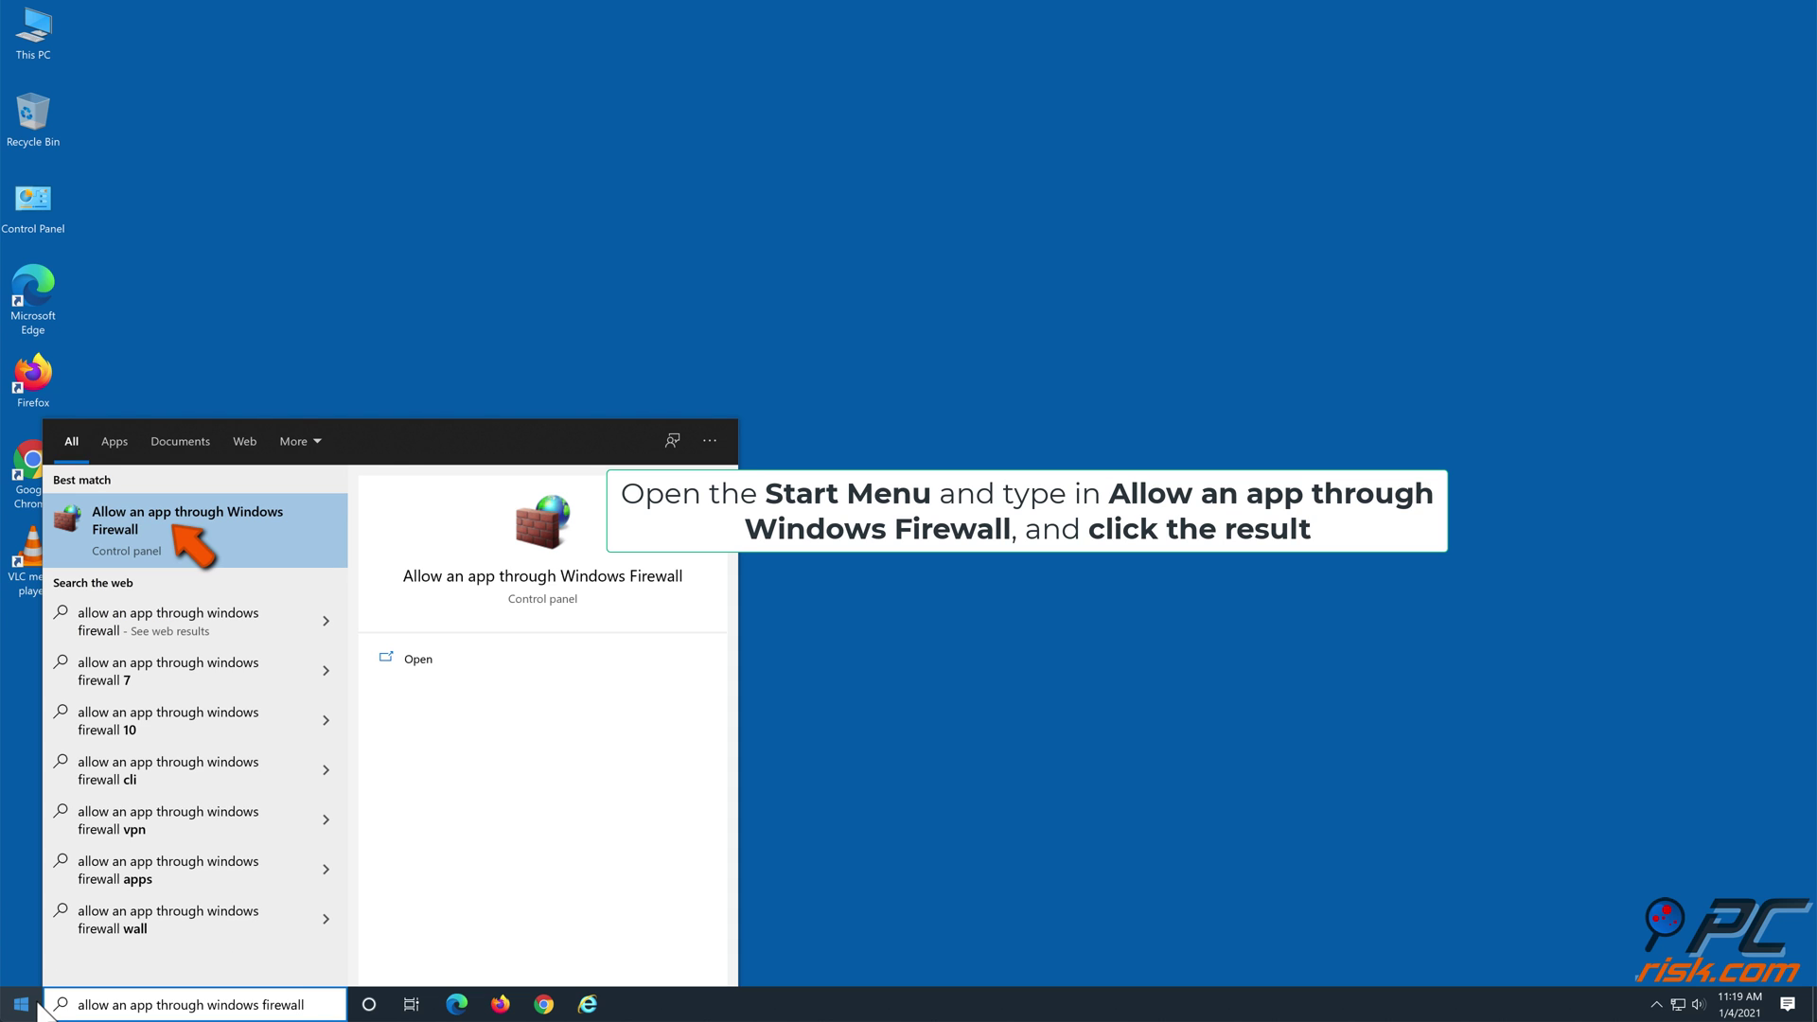
left_click(171, 536)
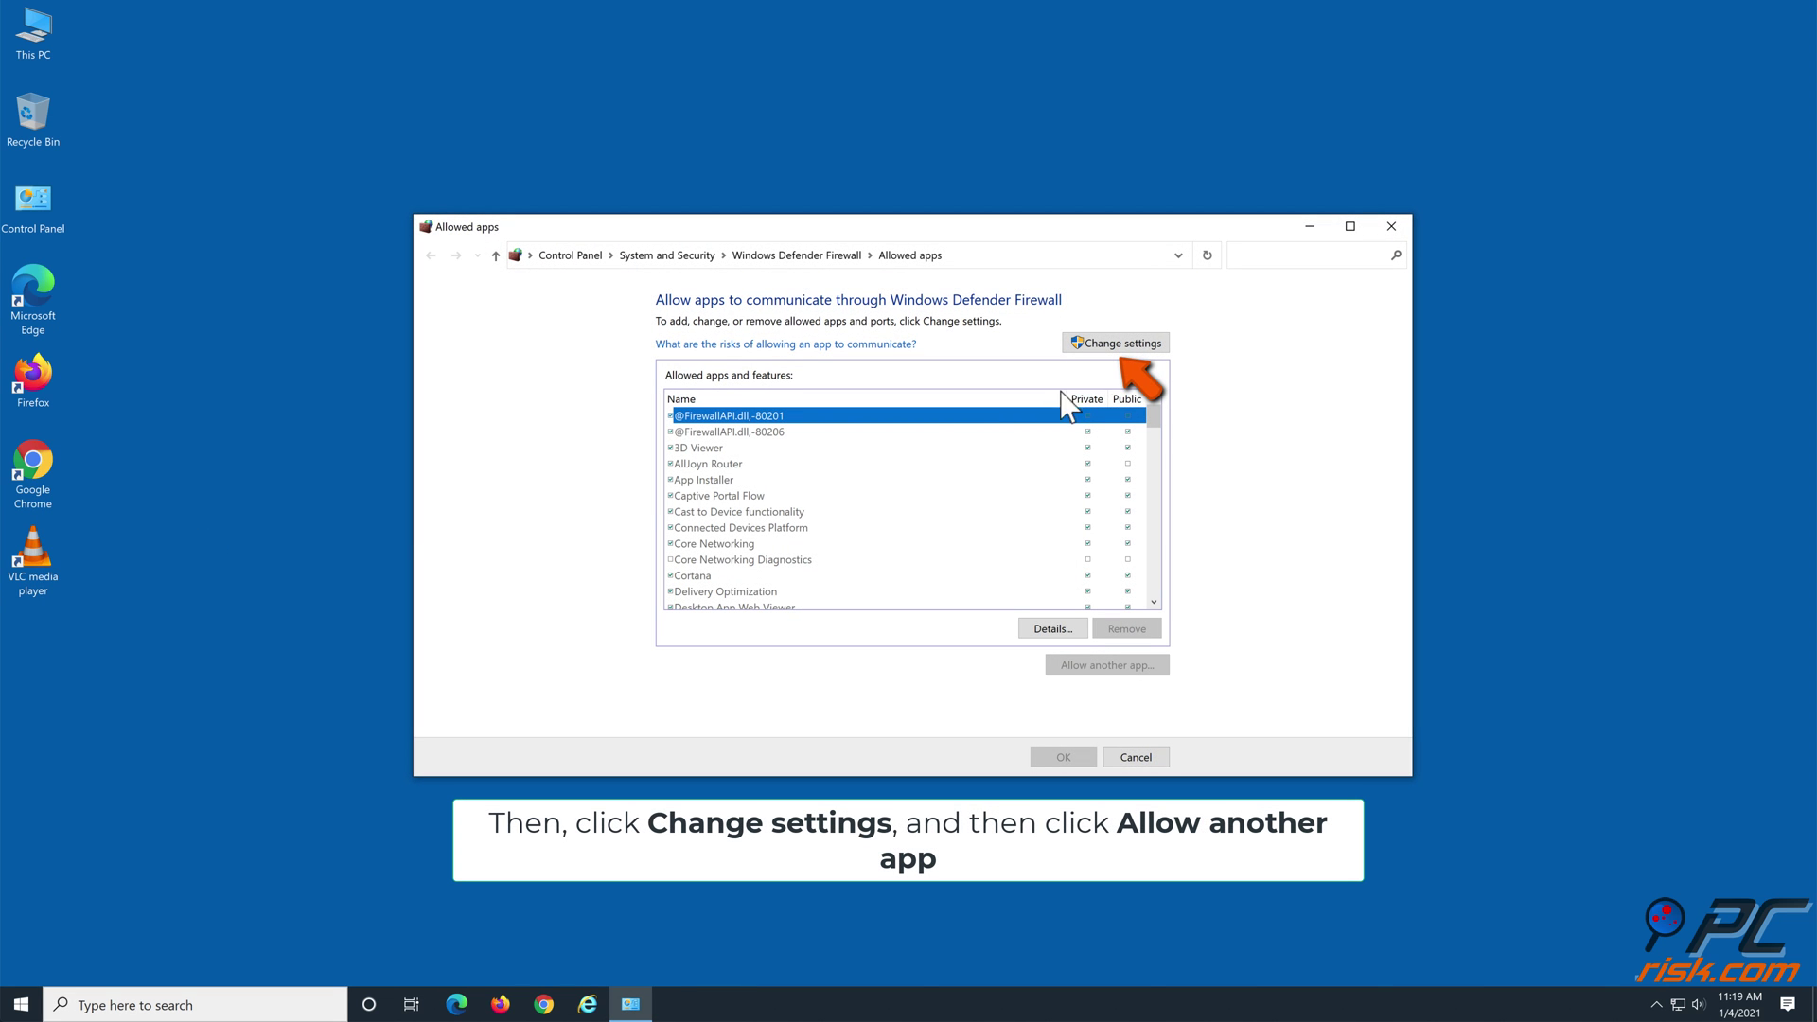
Unlock the firewall settings and choose vlc.exe from the VideoLAN\VLC folder as a new app
left_click(1132, 350)
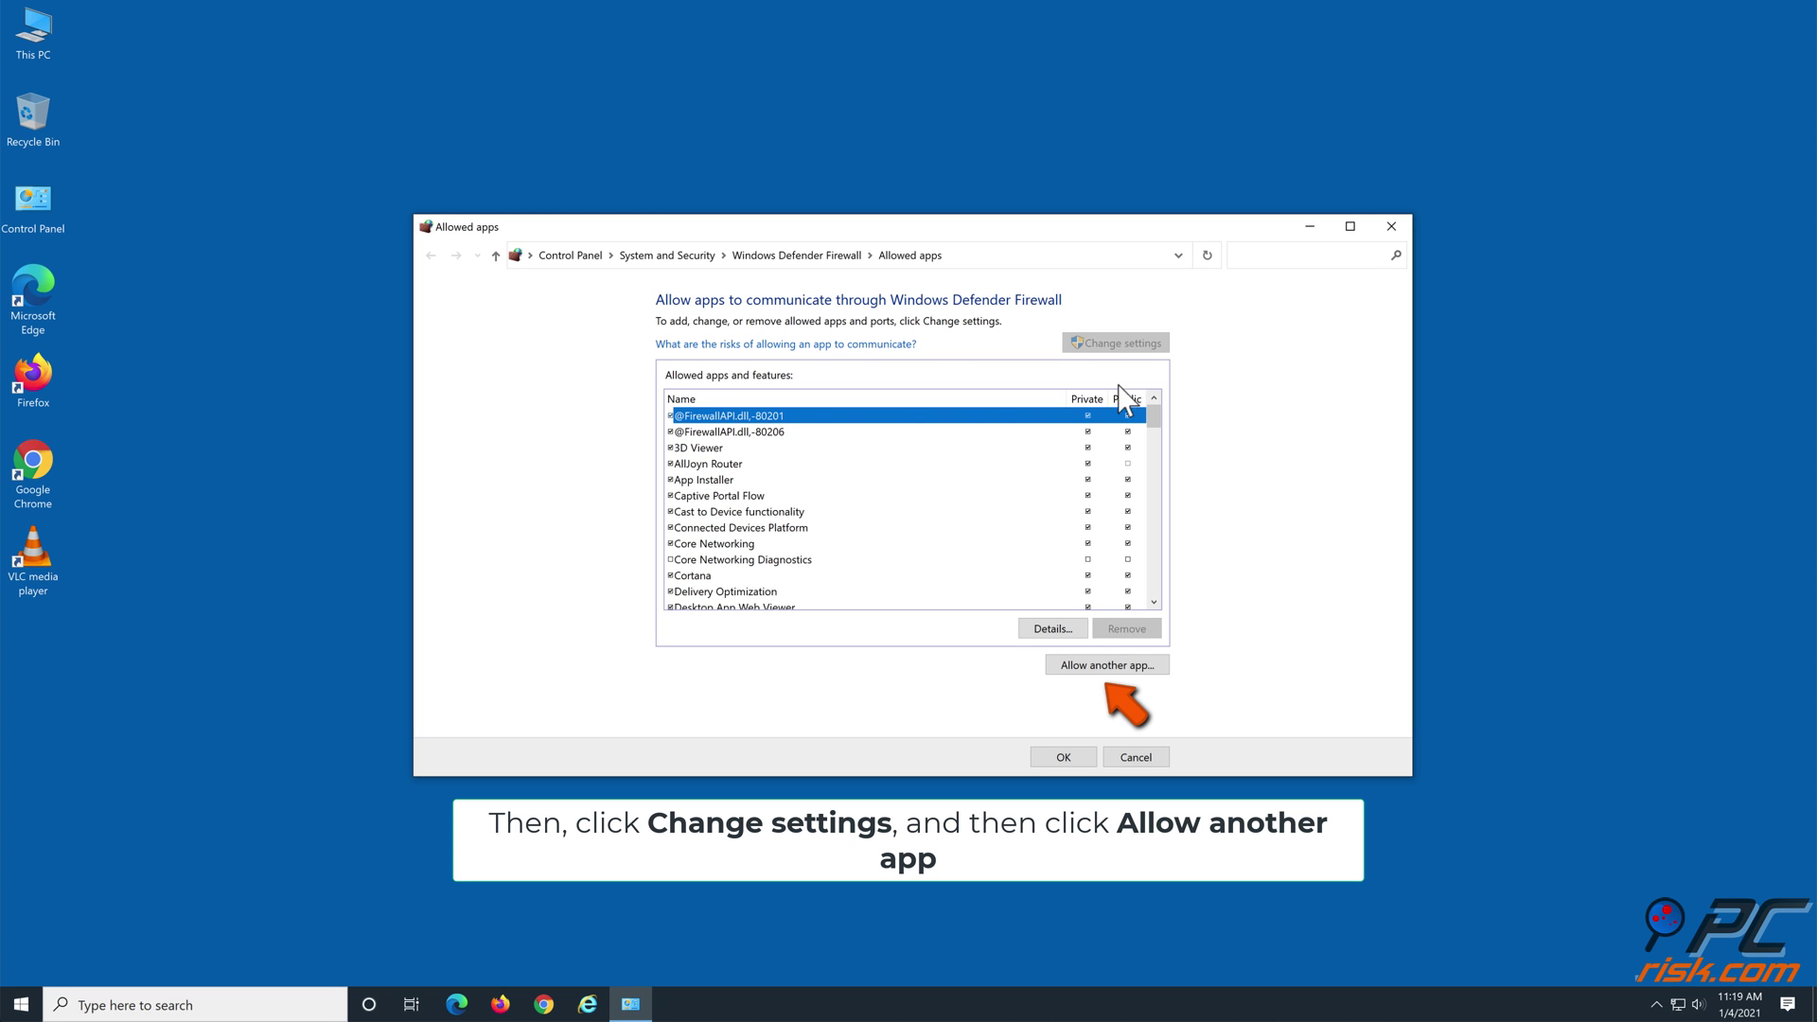
left_click(1097, 666)
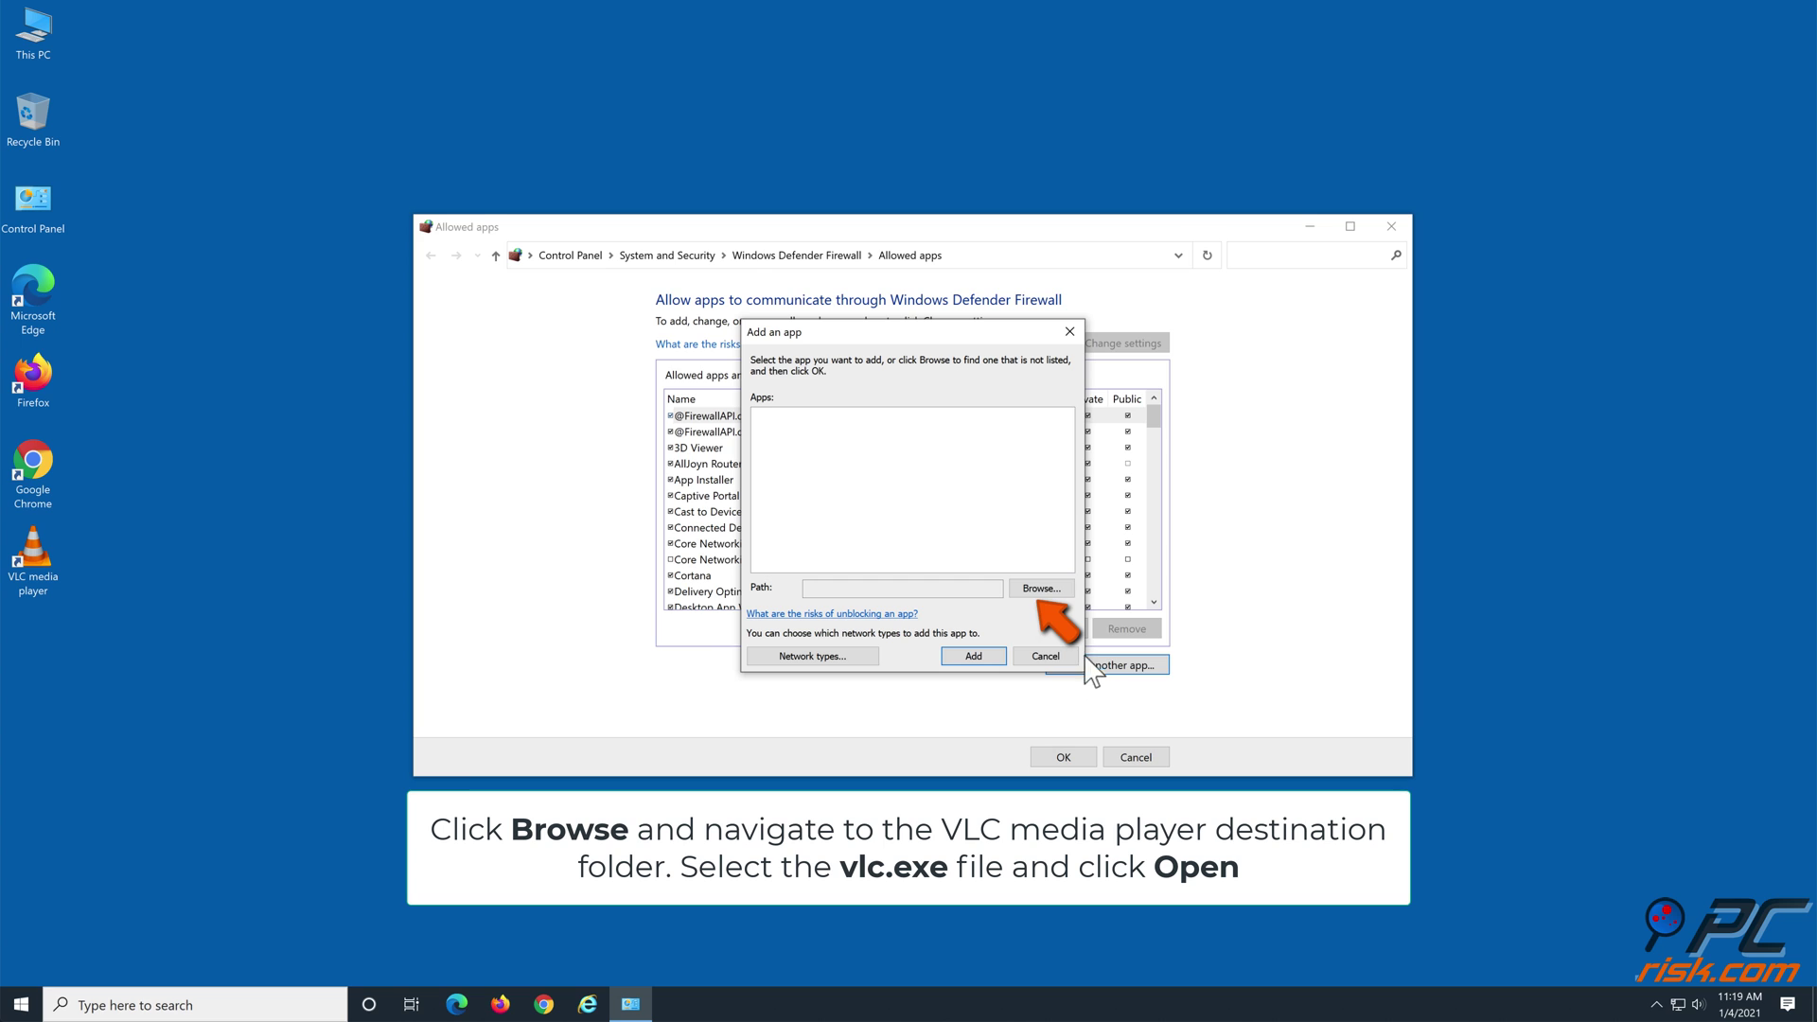
left_click(1041, 589)
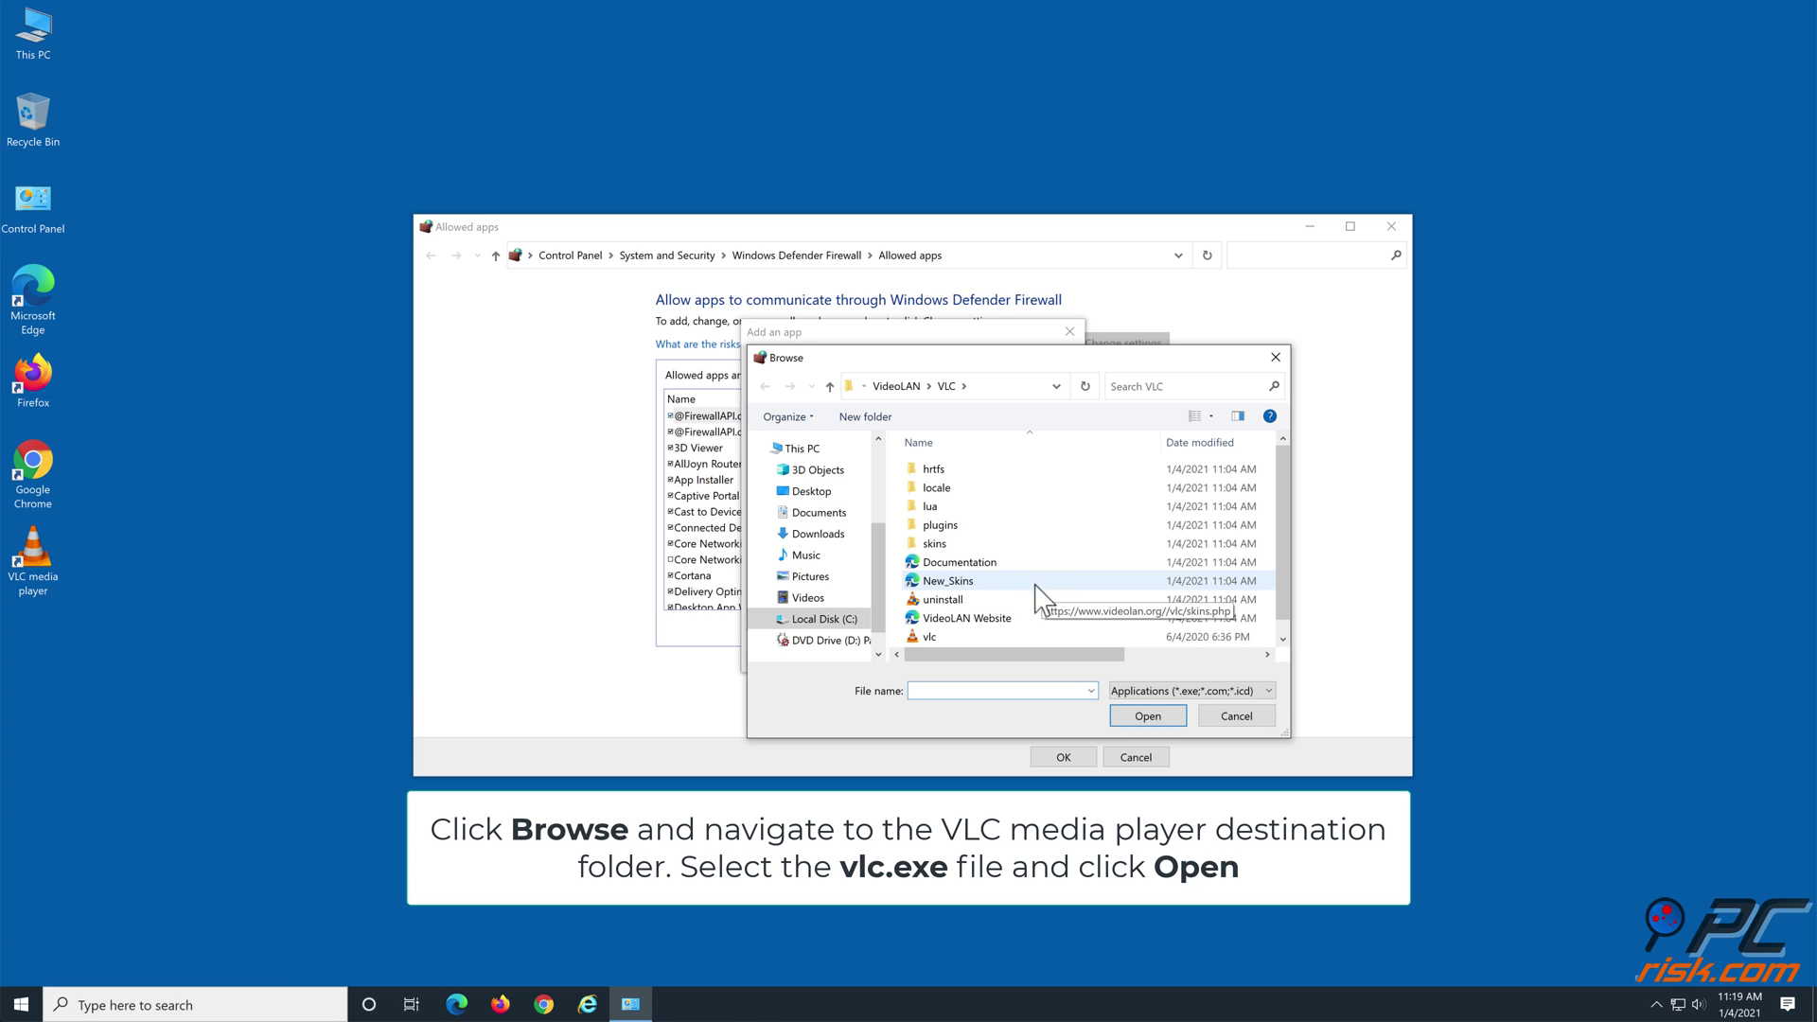
scroll(1035, 602, "down", 1)
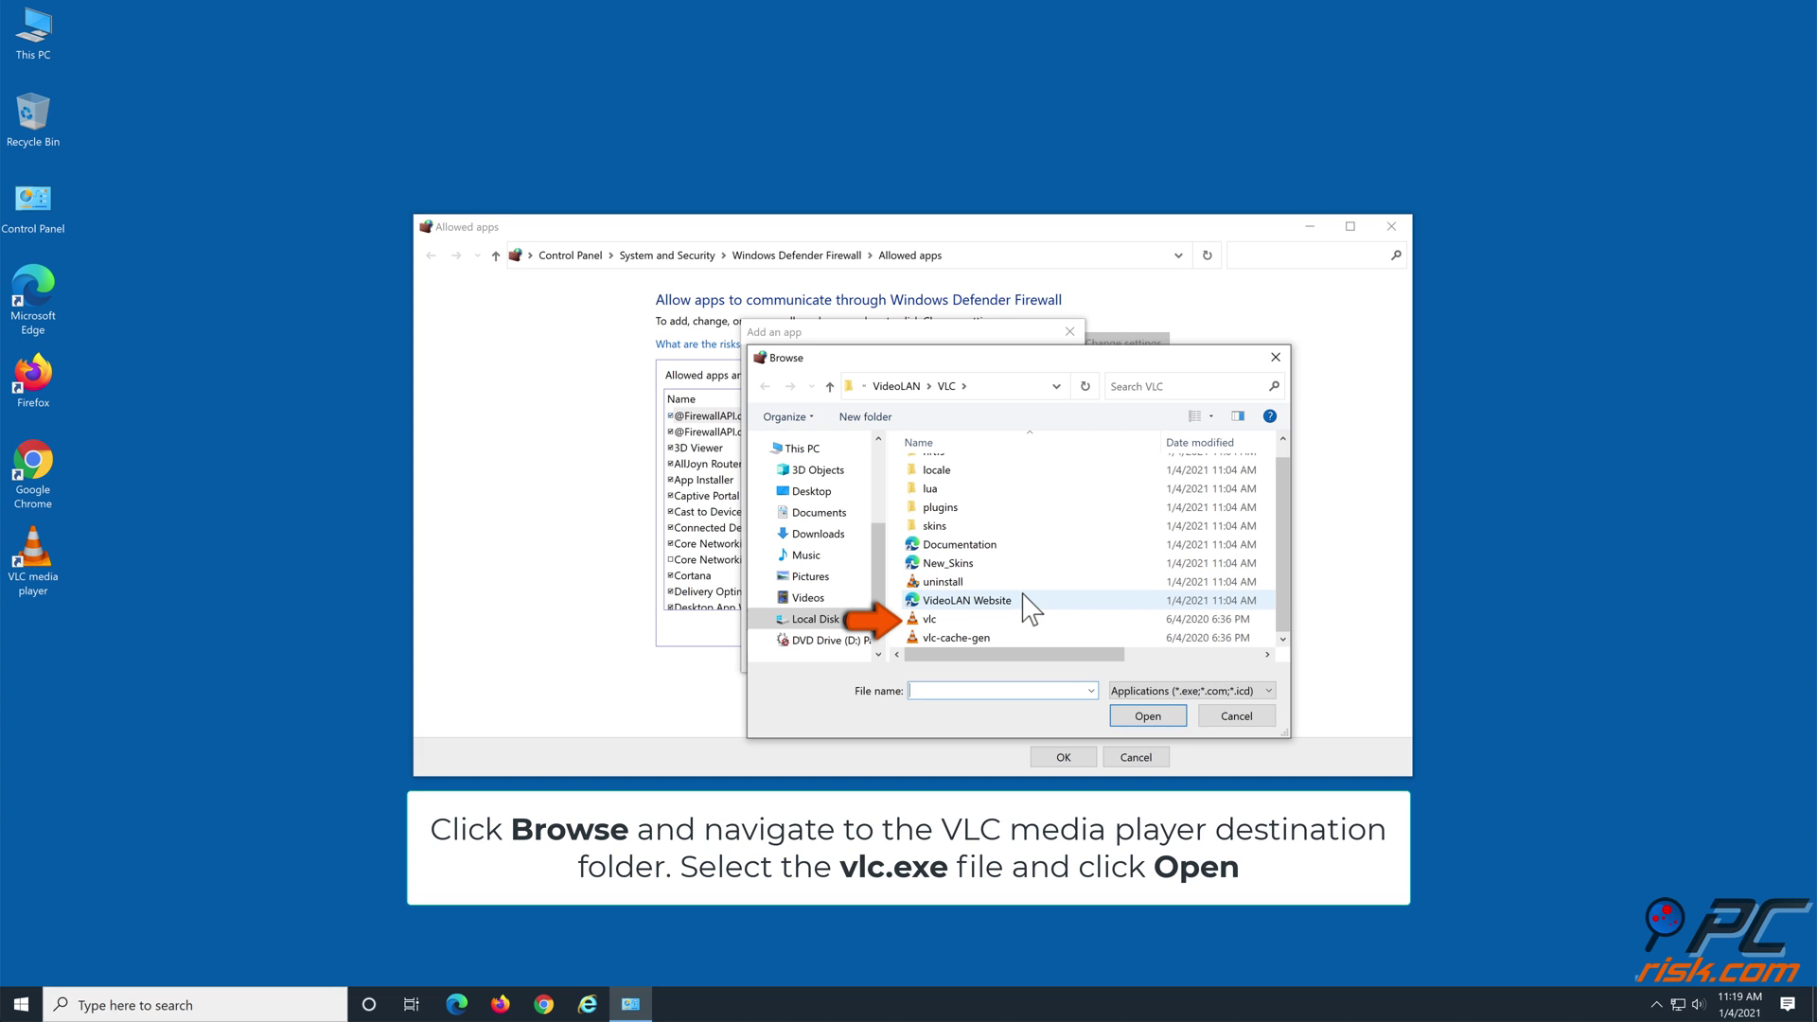
left_click(947, 621)
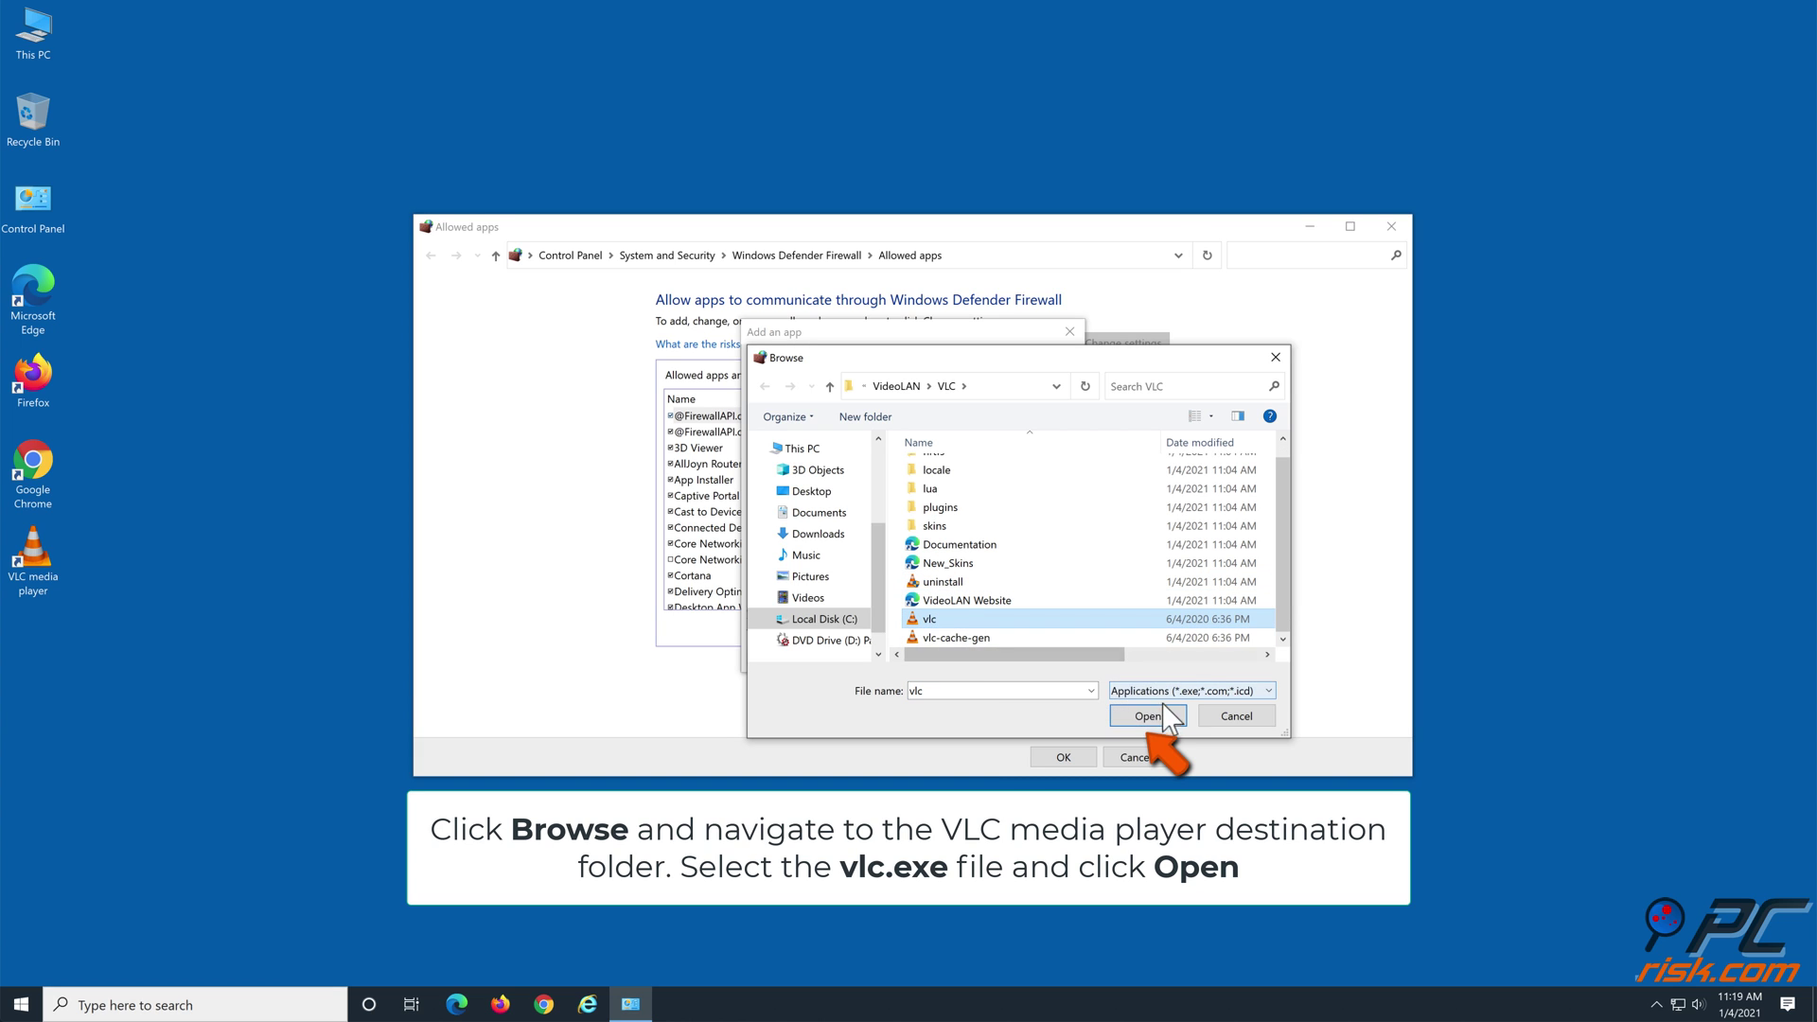
left_click(1176, 729)
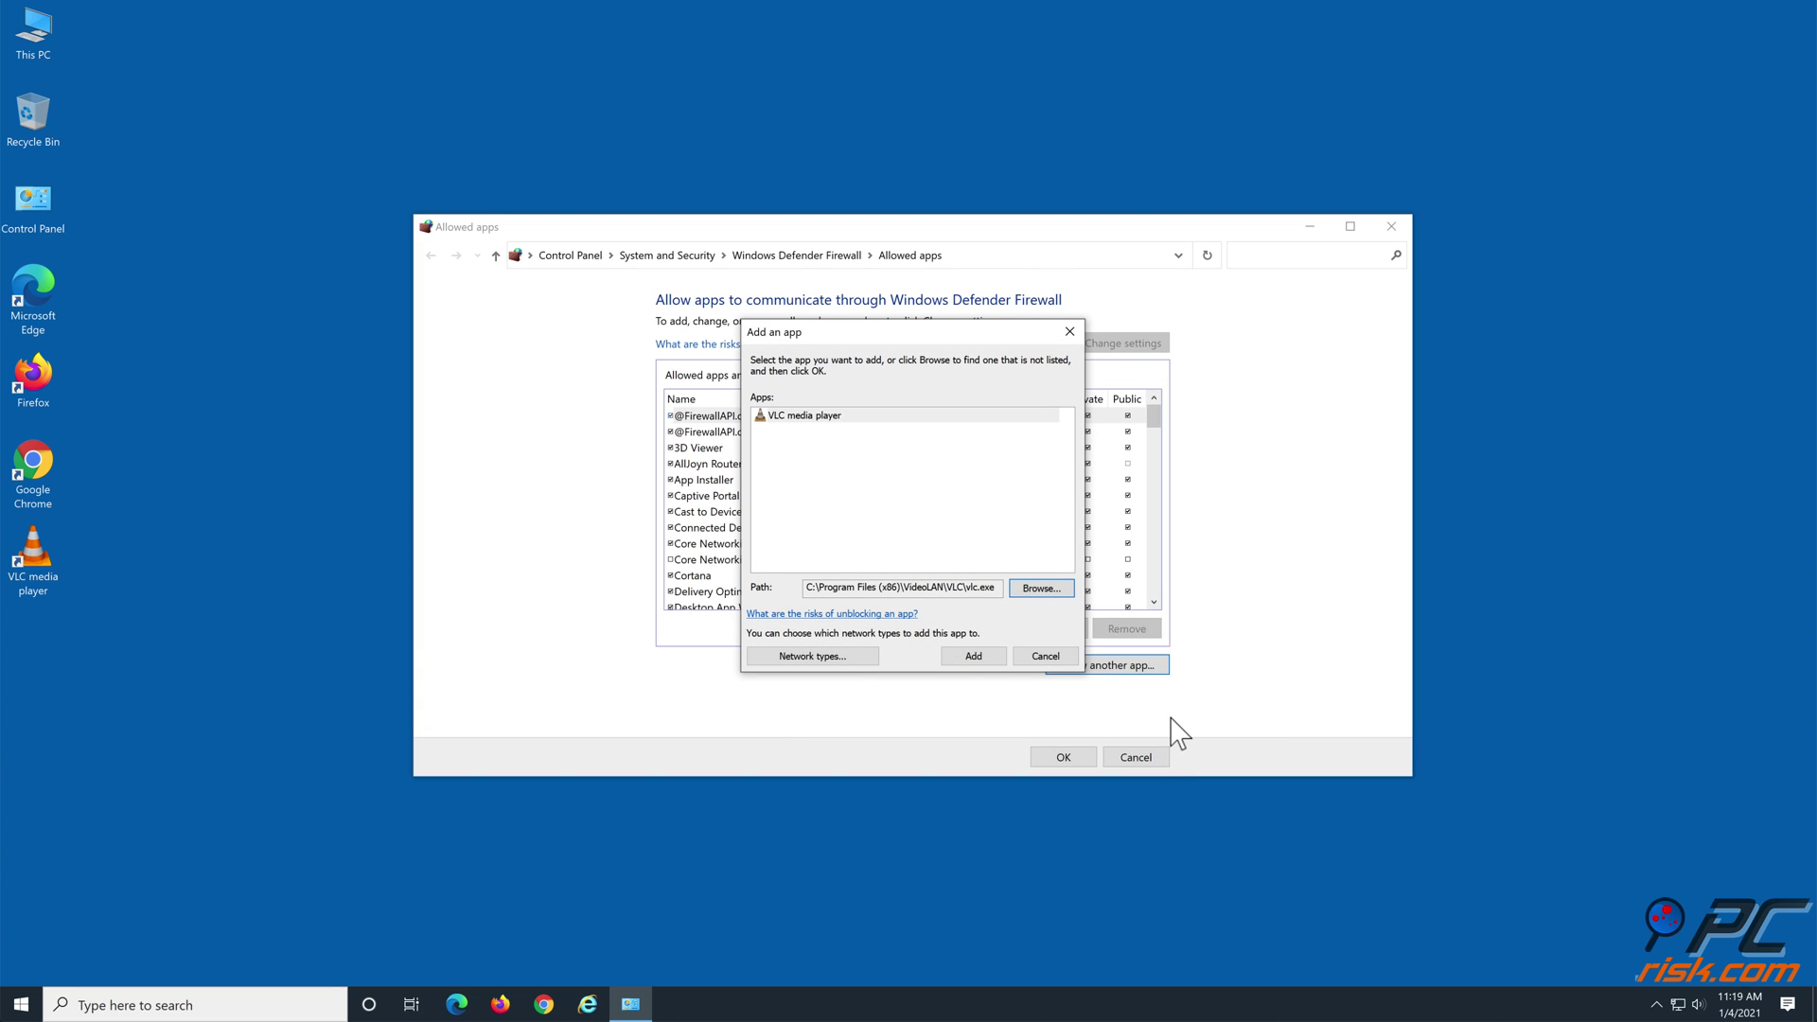
Add VLC media player, allow it on both Private and Public networks, and save
left_click(974, 656)
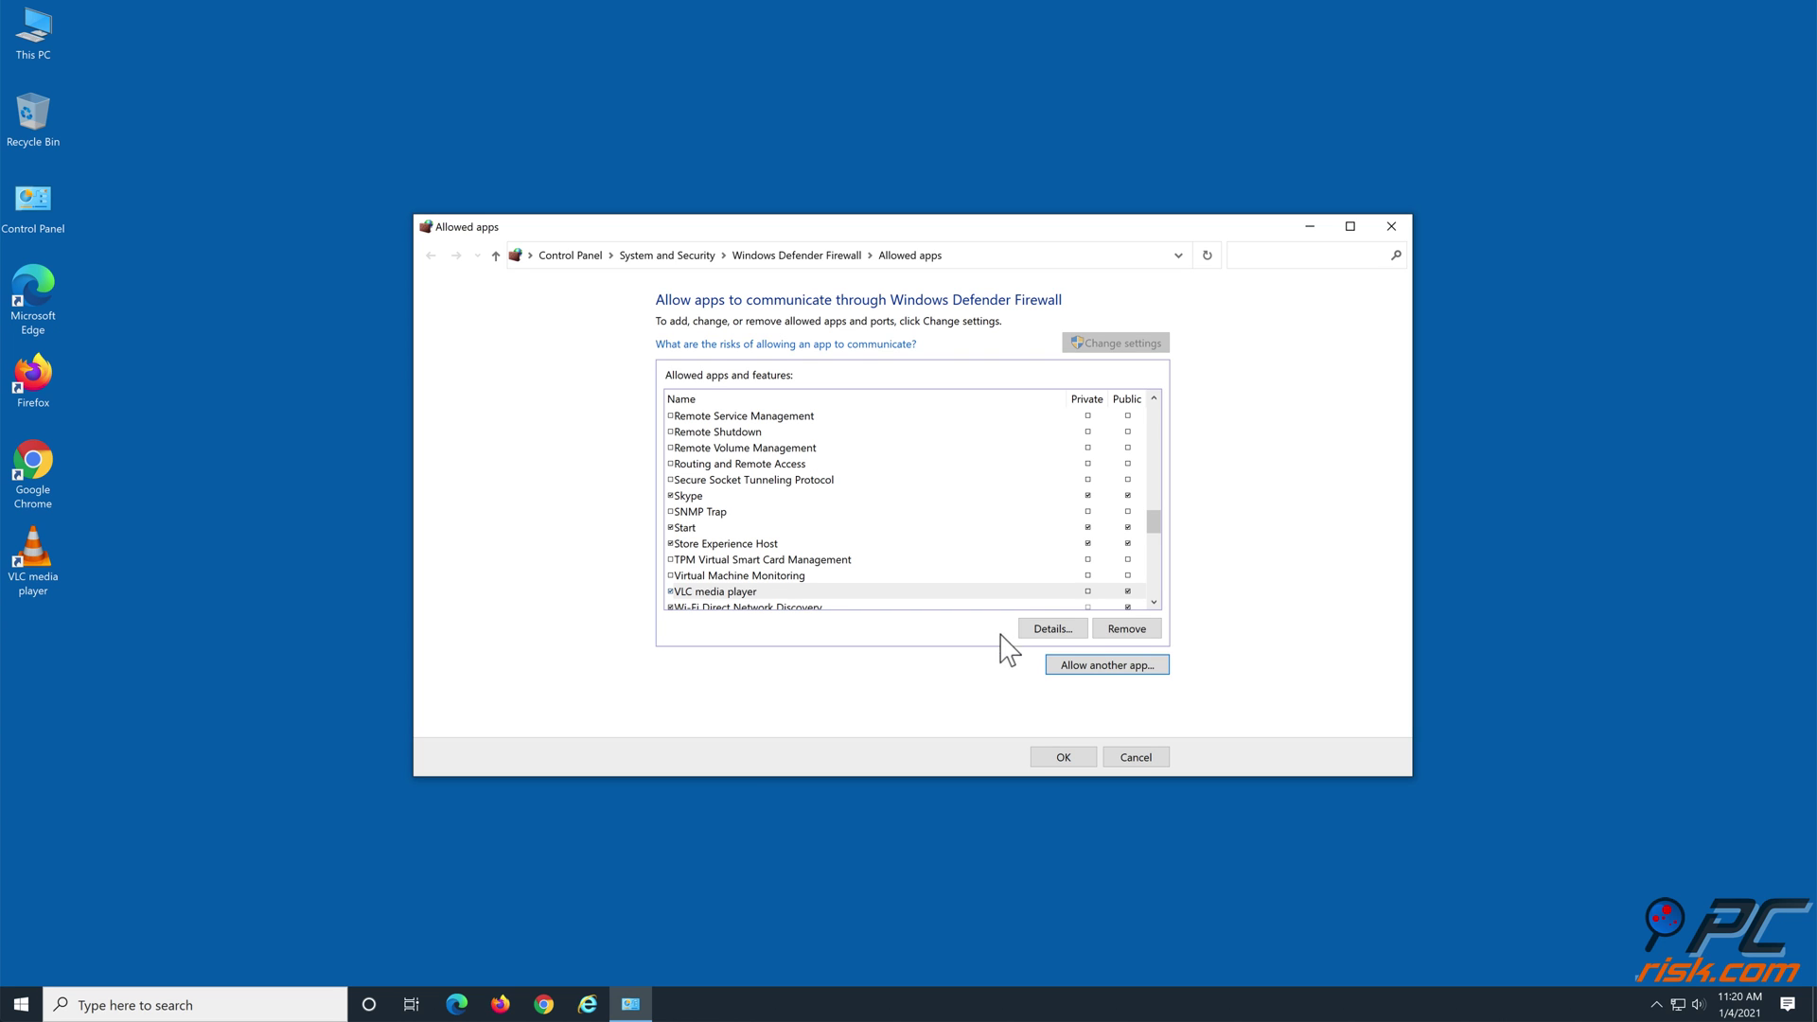
left_click(1087, 592)
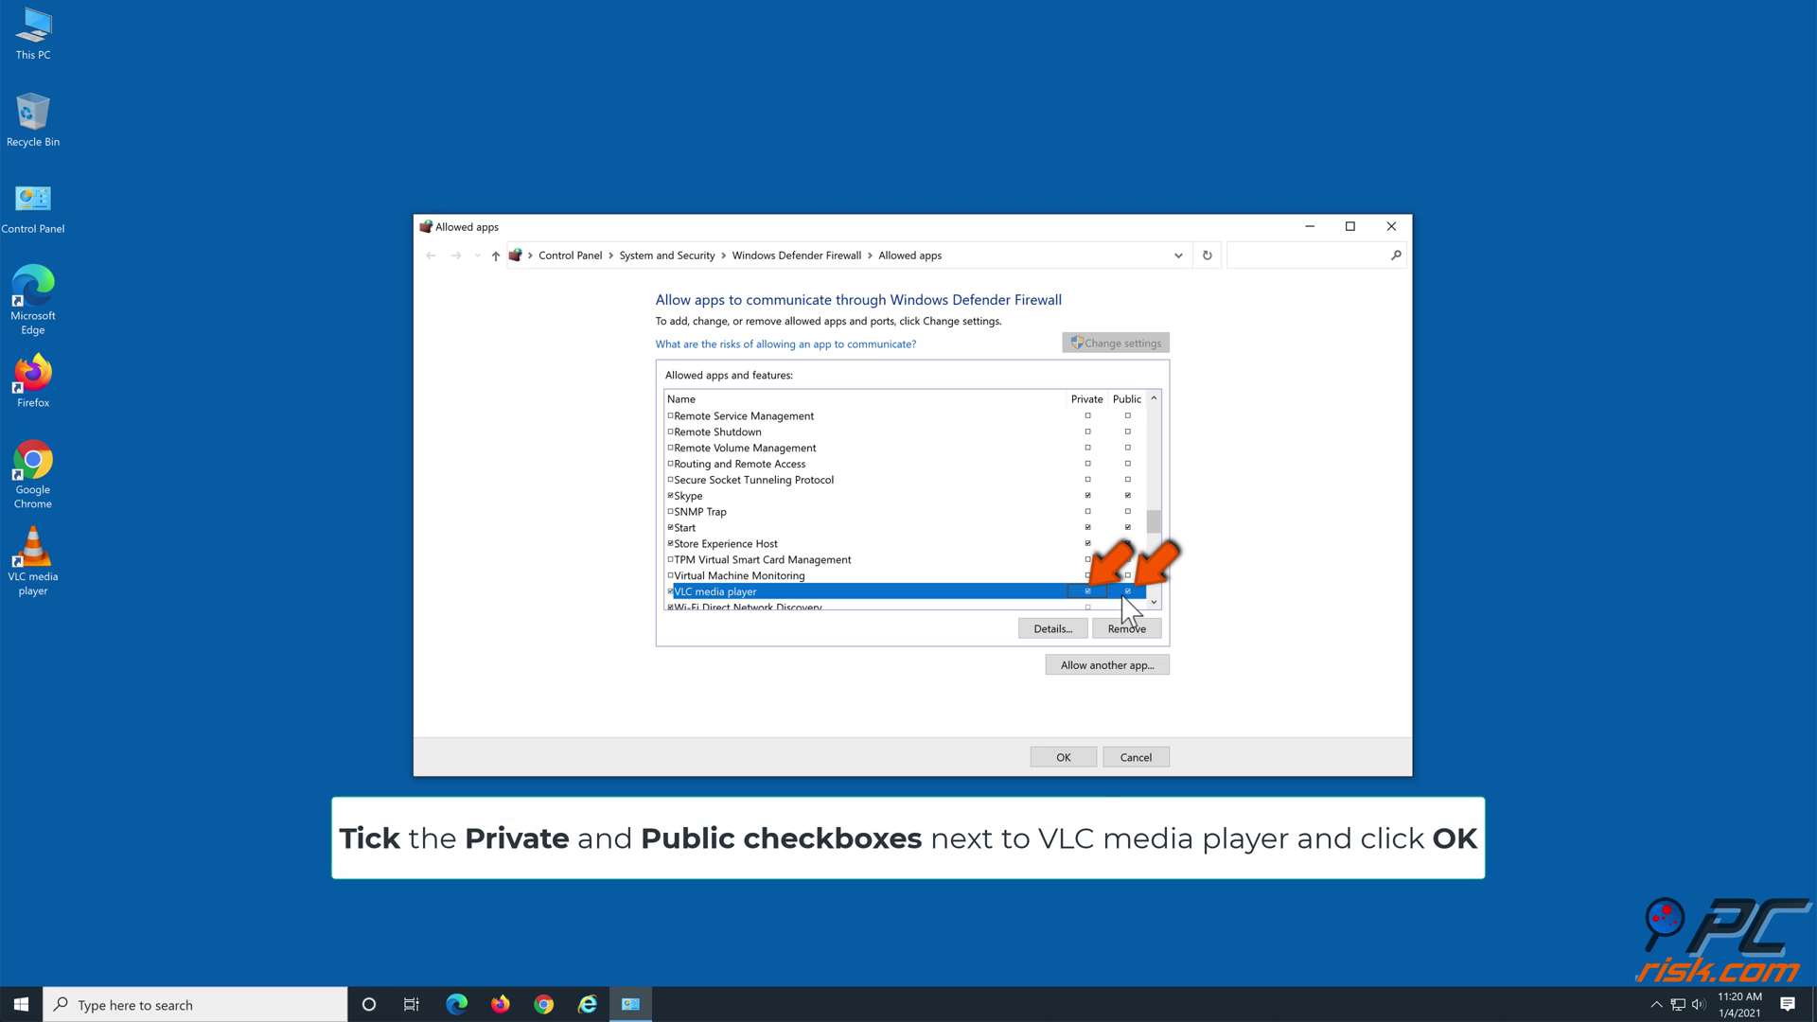
left_click(1082, 759)
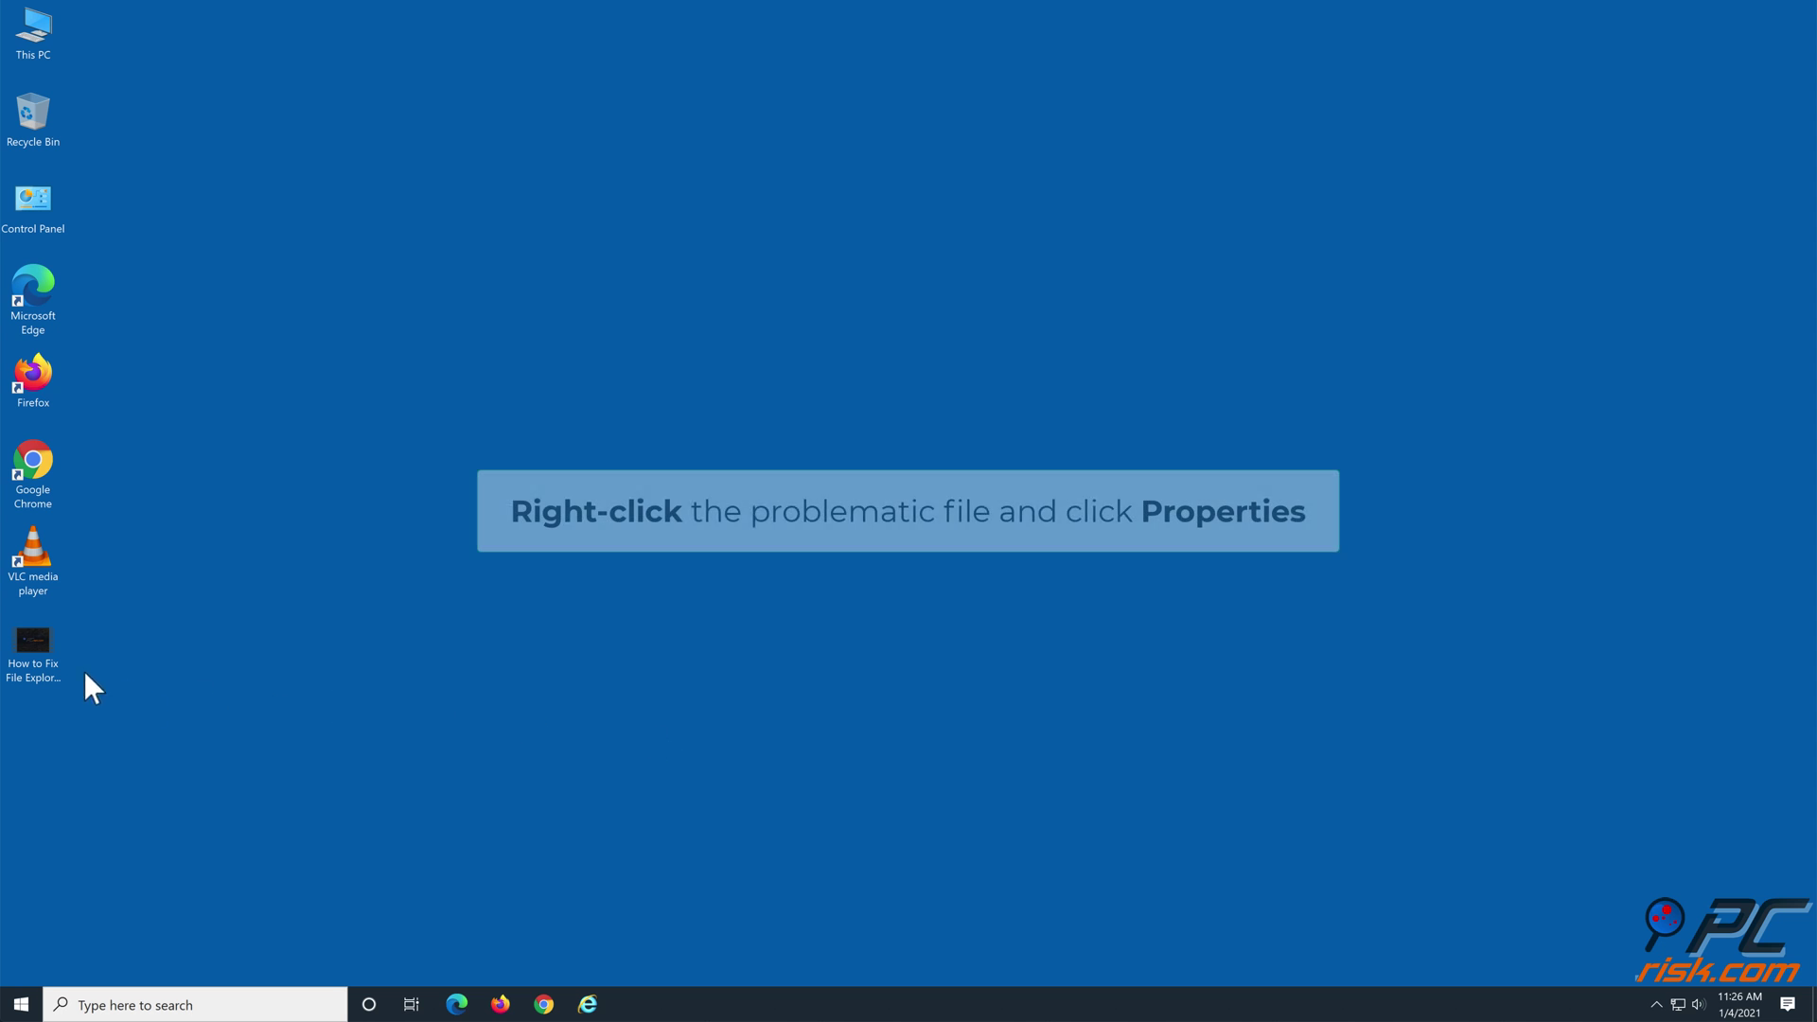
Open the desktop MP4 video's Properties on the Security tab
left_click(47, 674)
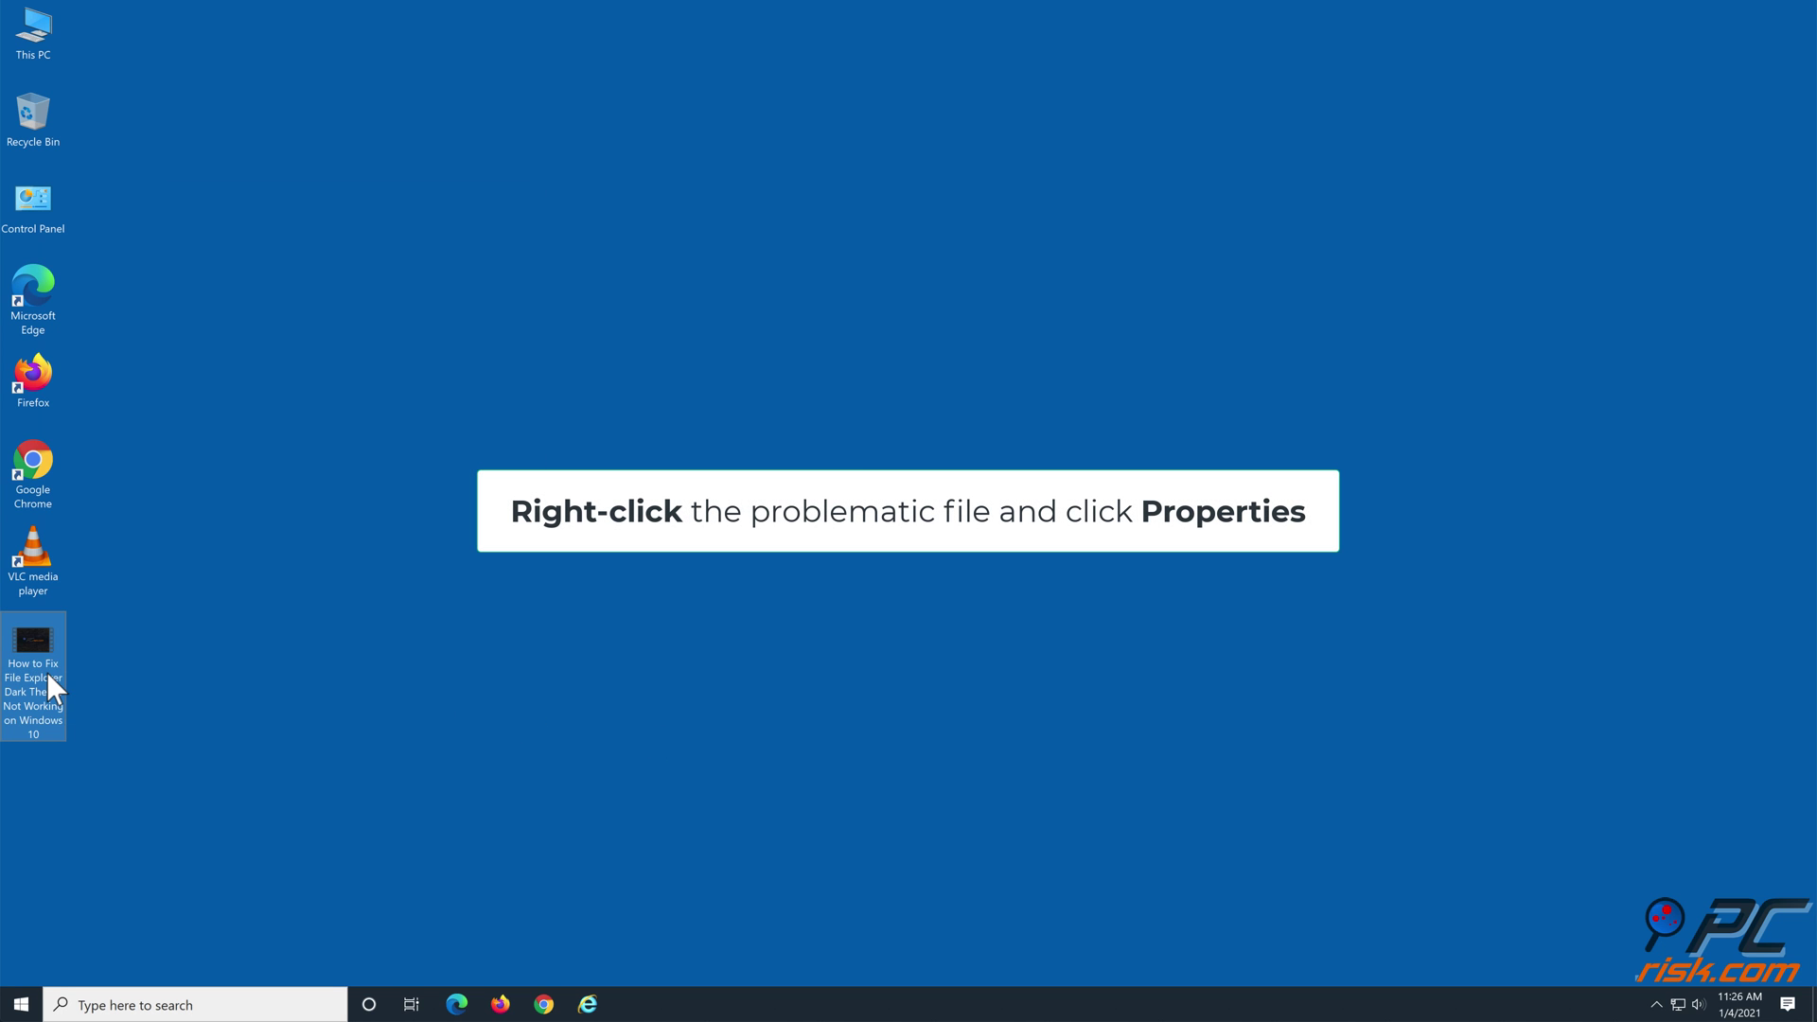
right_click(47, 672)
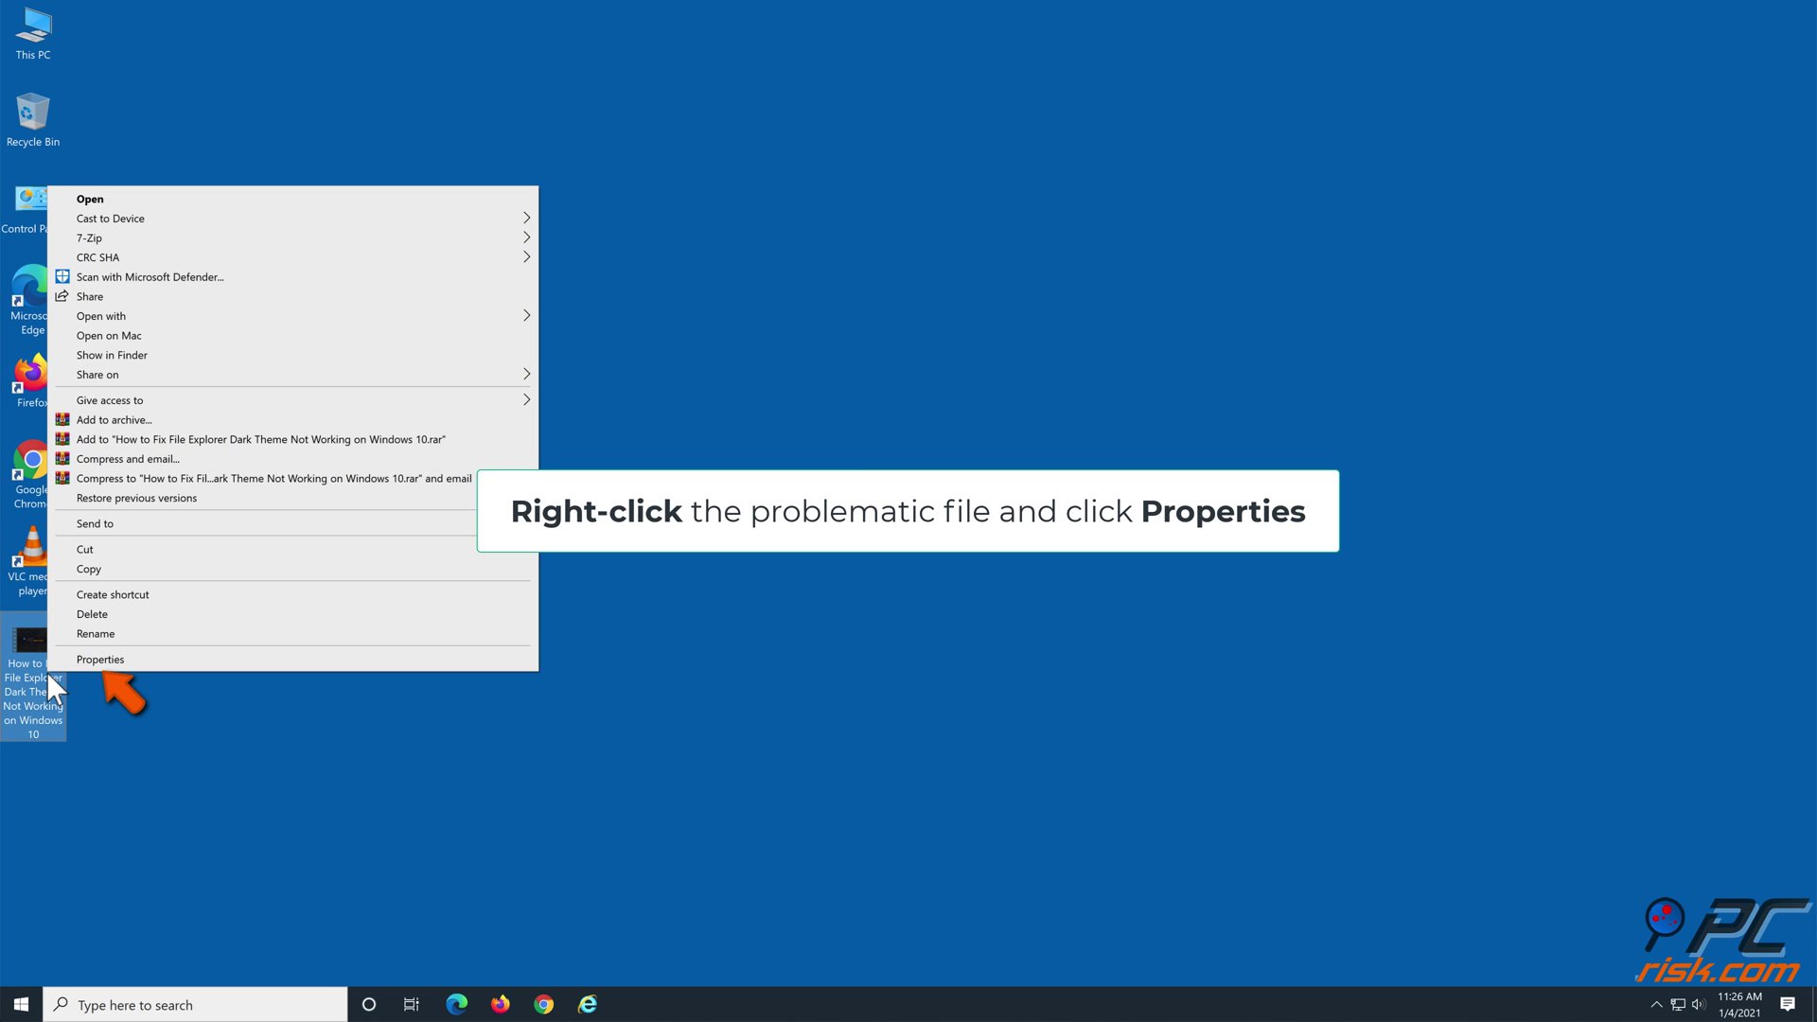
left_click(135, 660)
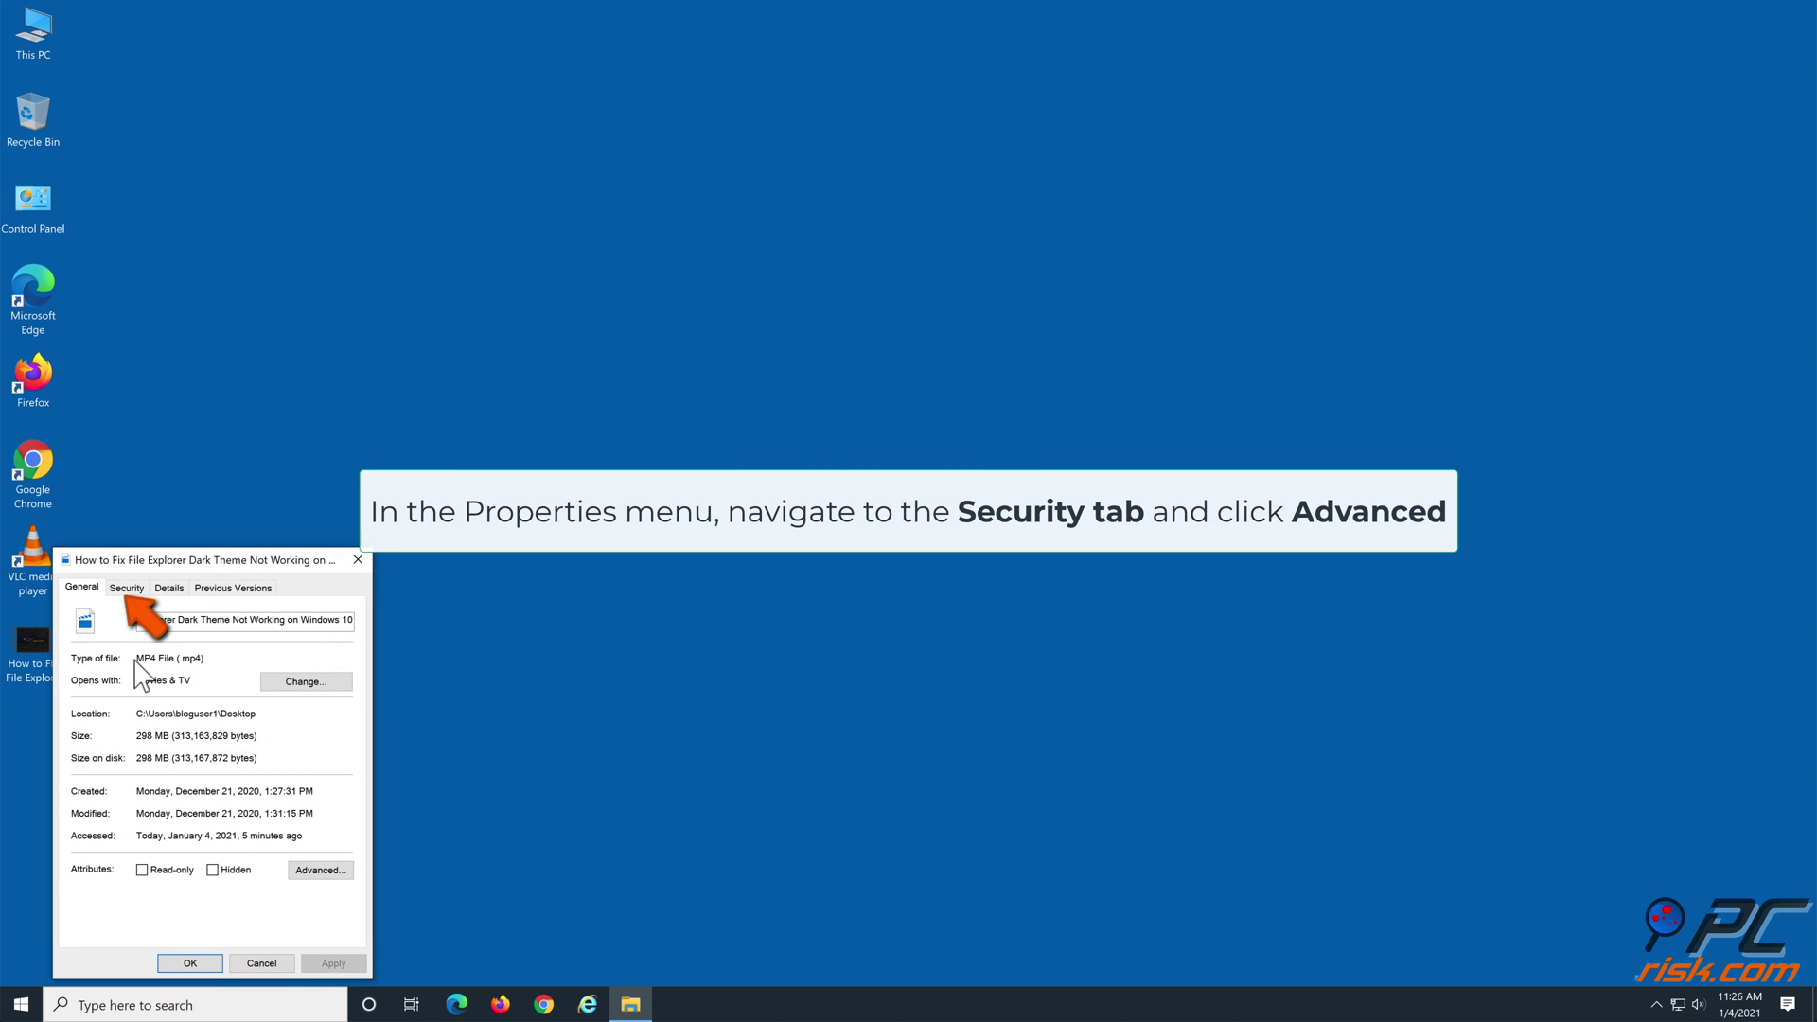
left_click(127, 588)
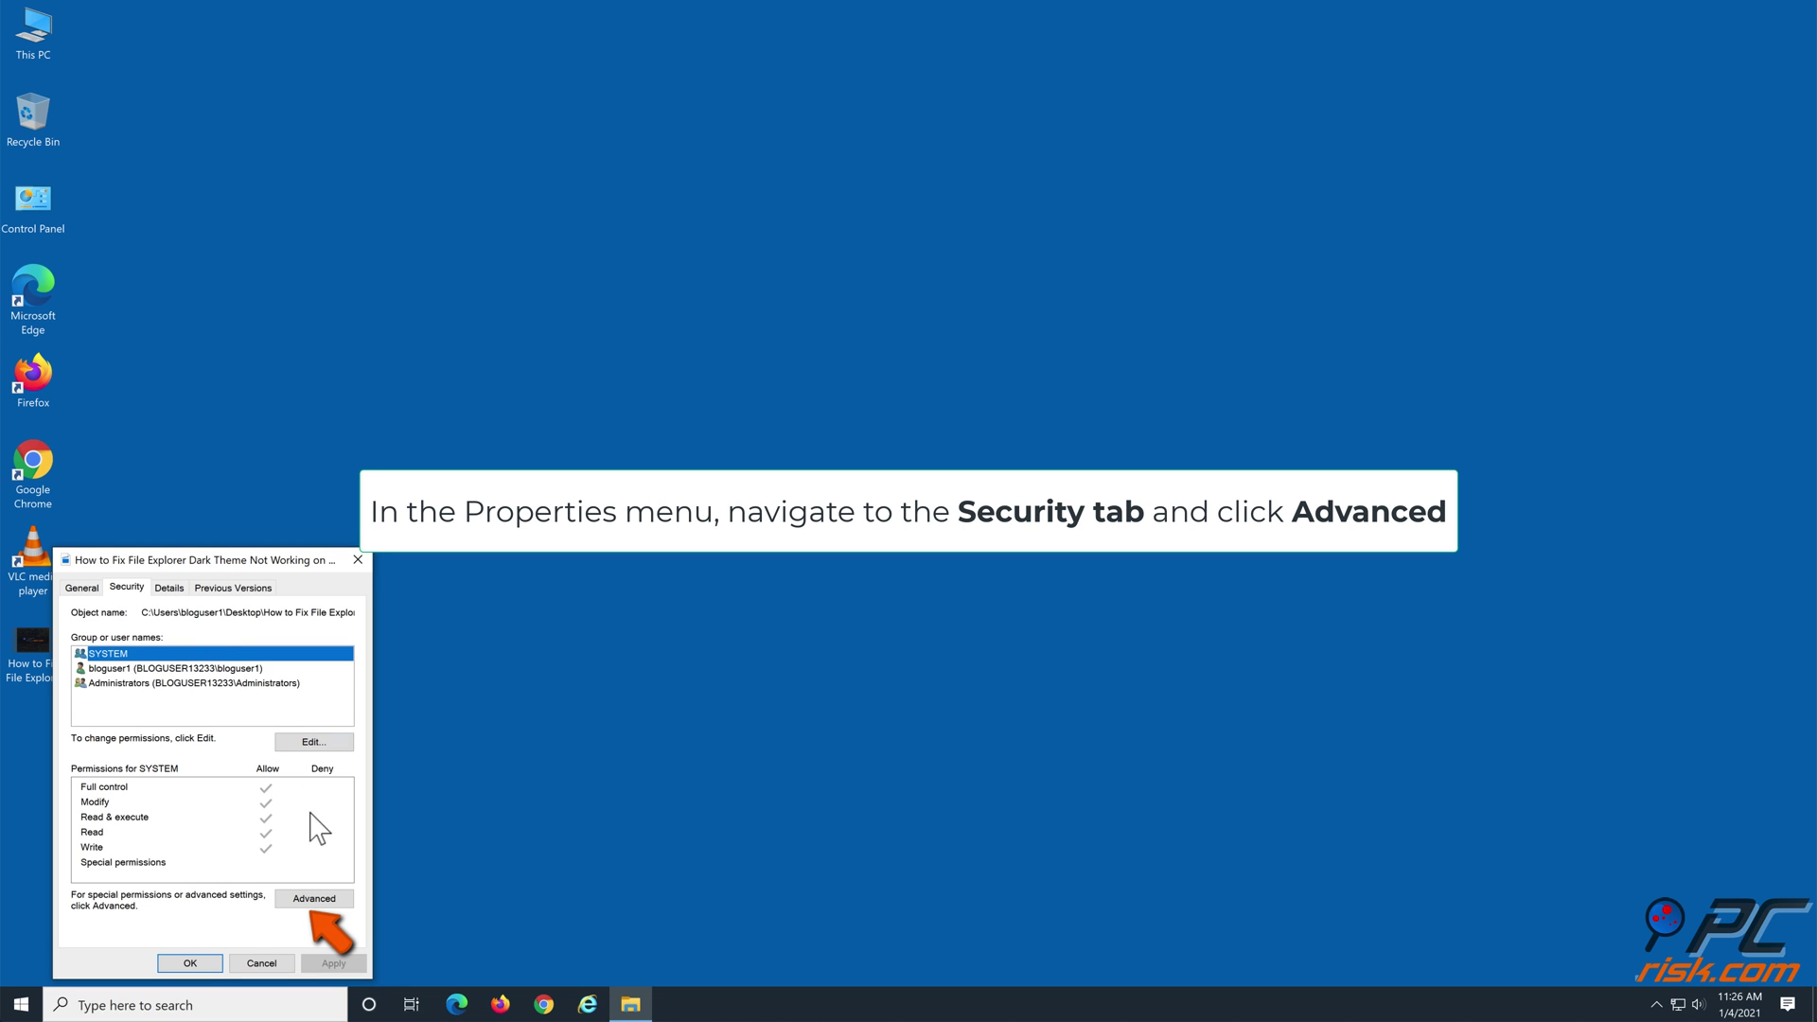
In Advanced Security Settings, make the Administrators group the MP4 file's owner and apply it
left_click(339, 899)
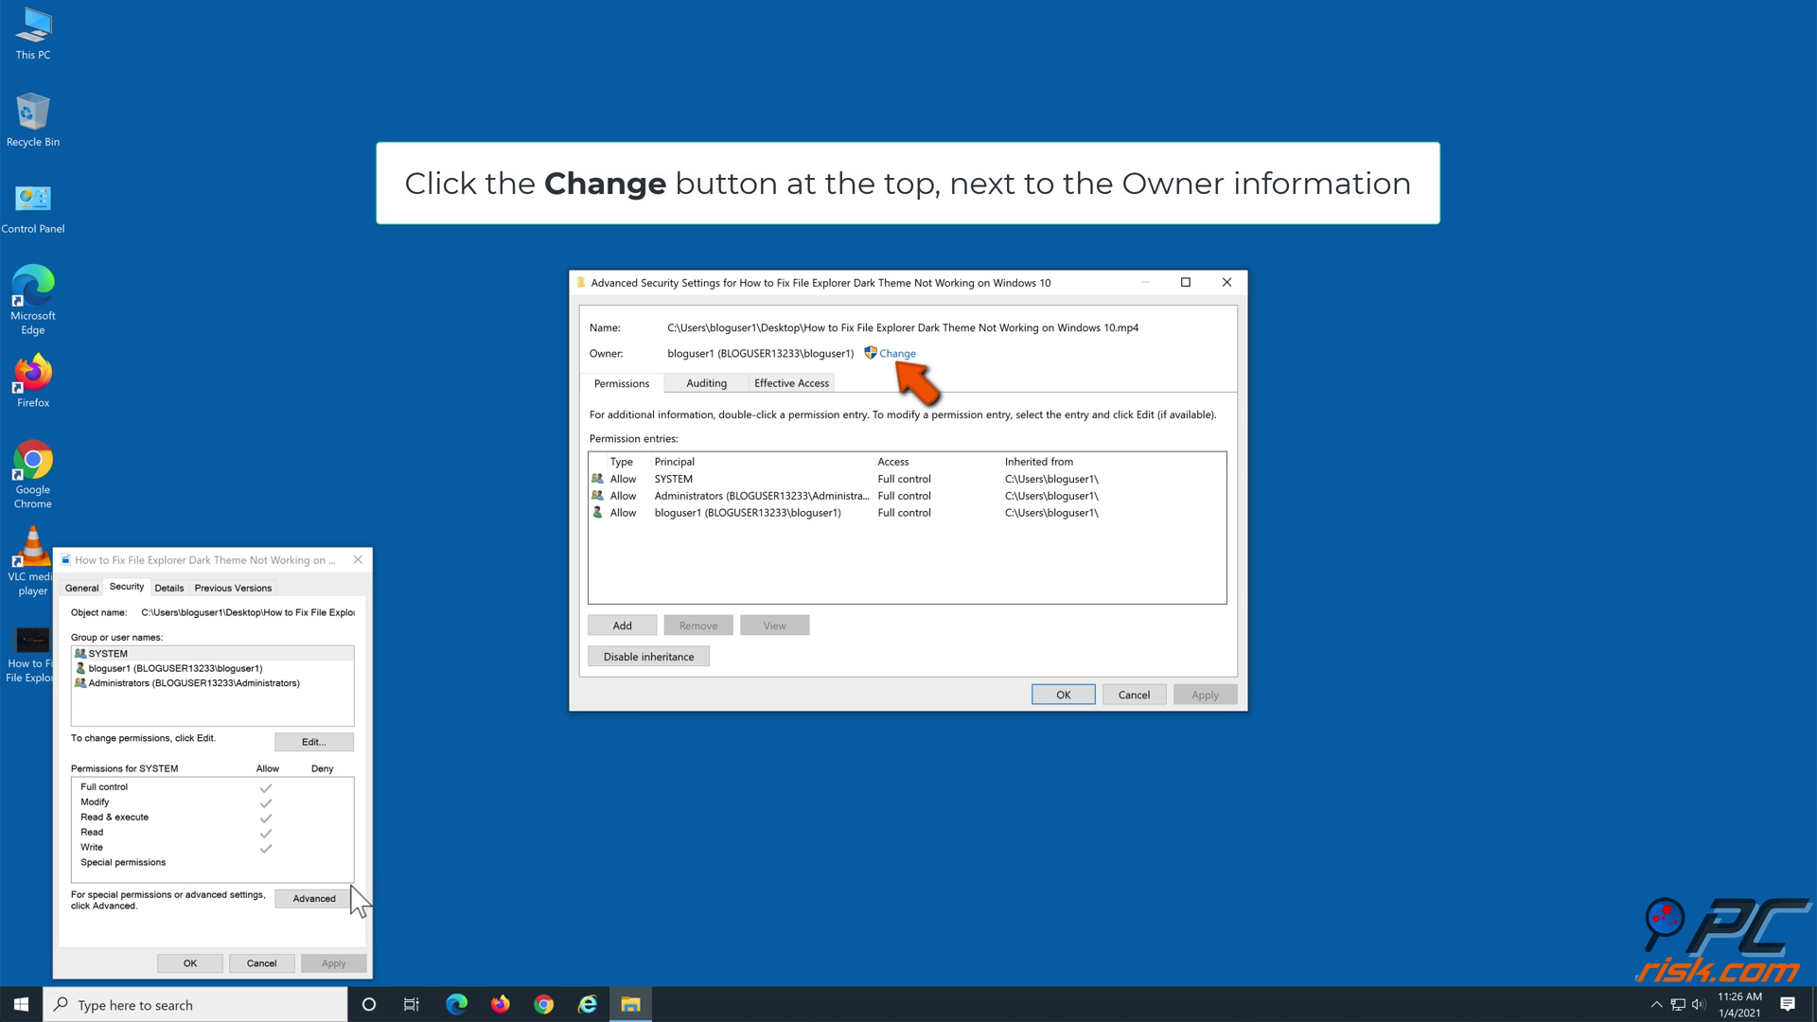
left_click(891, 357)
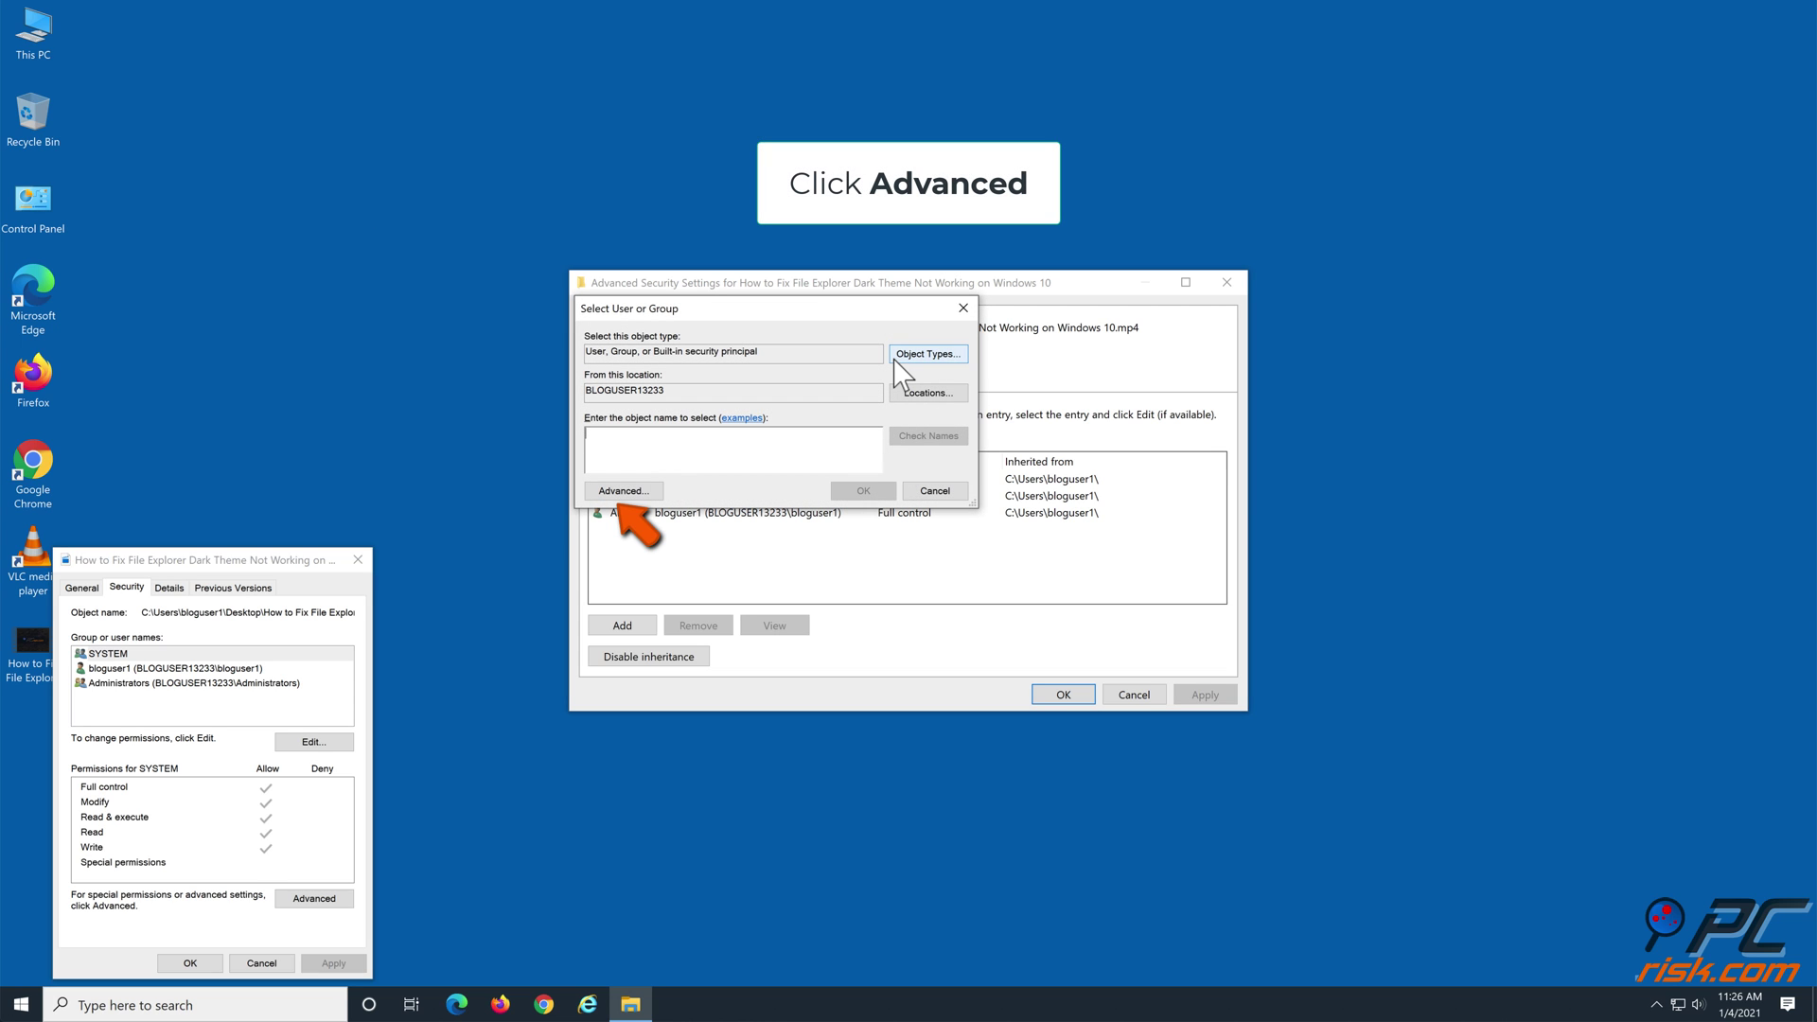
left_click(658, 494)
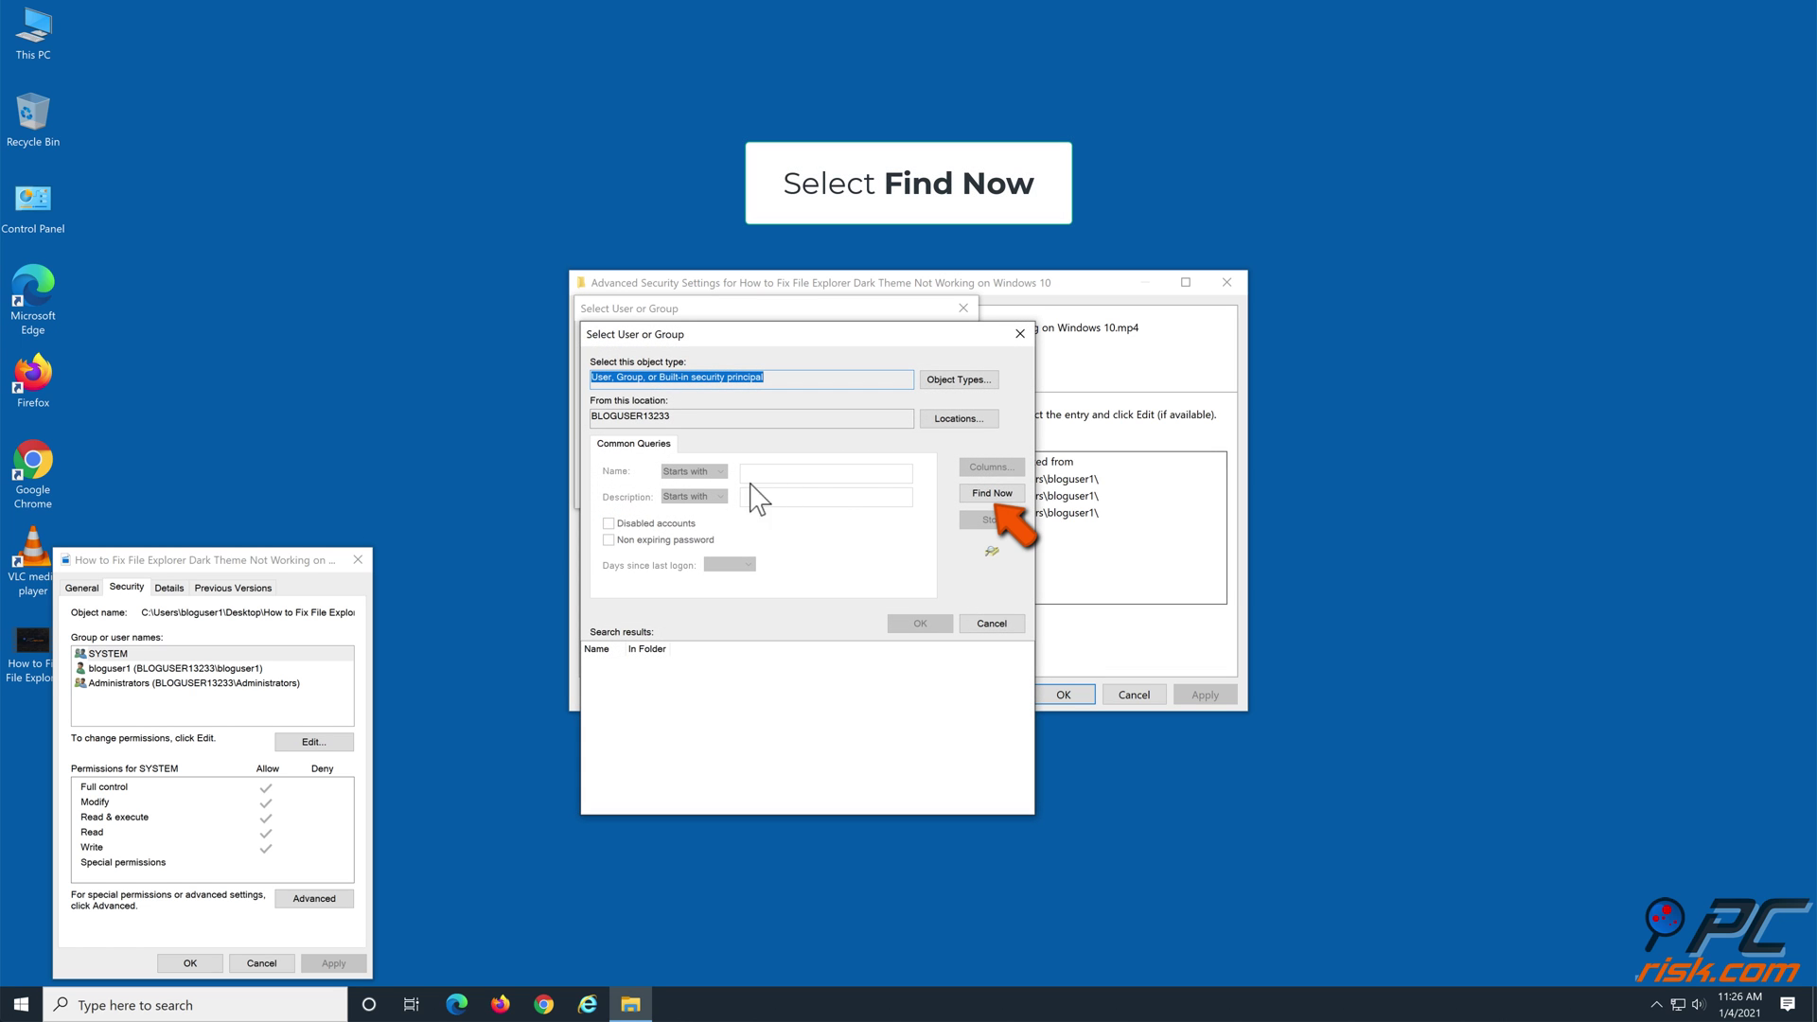
left_click(1017, 499)
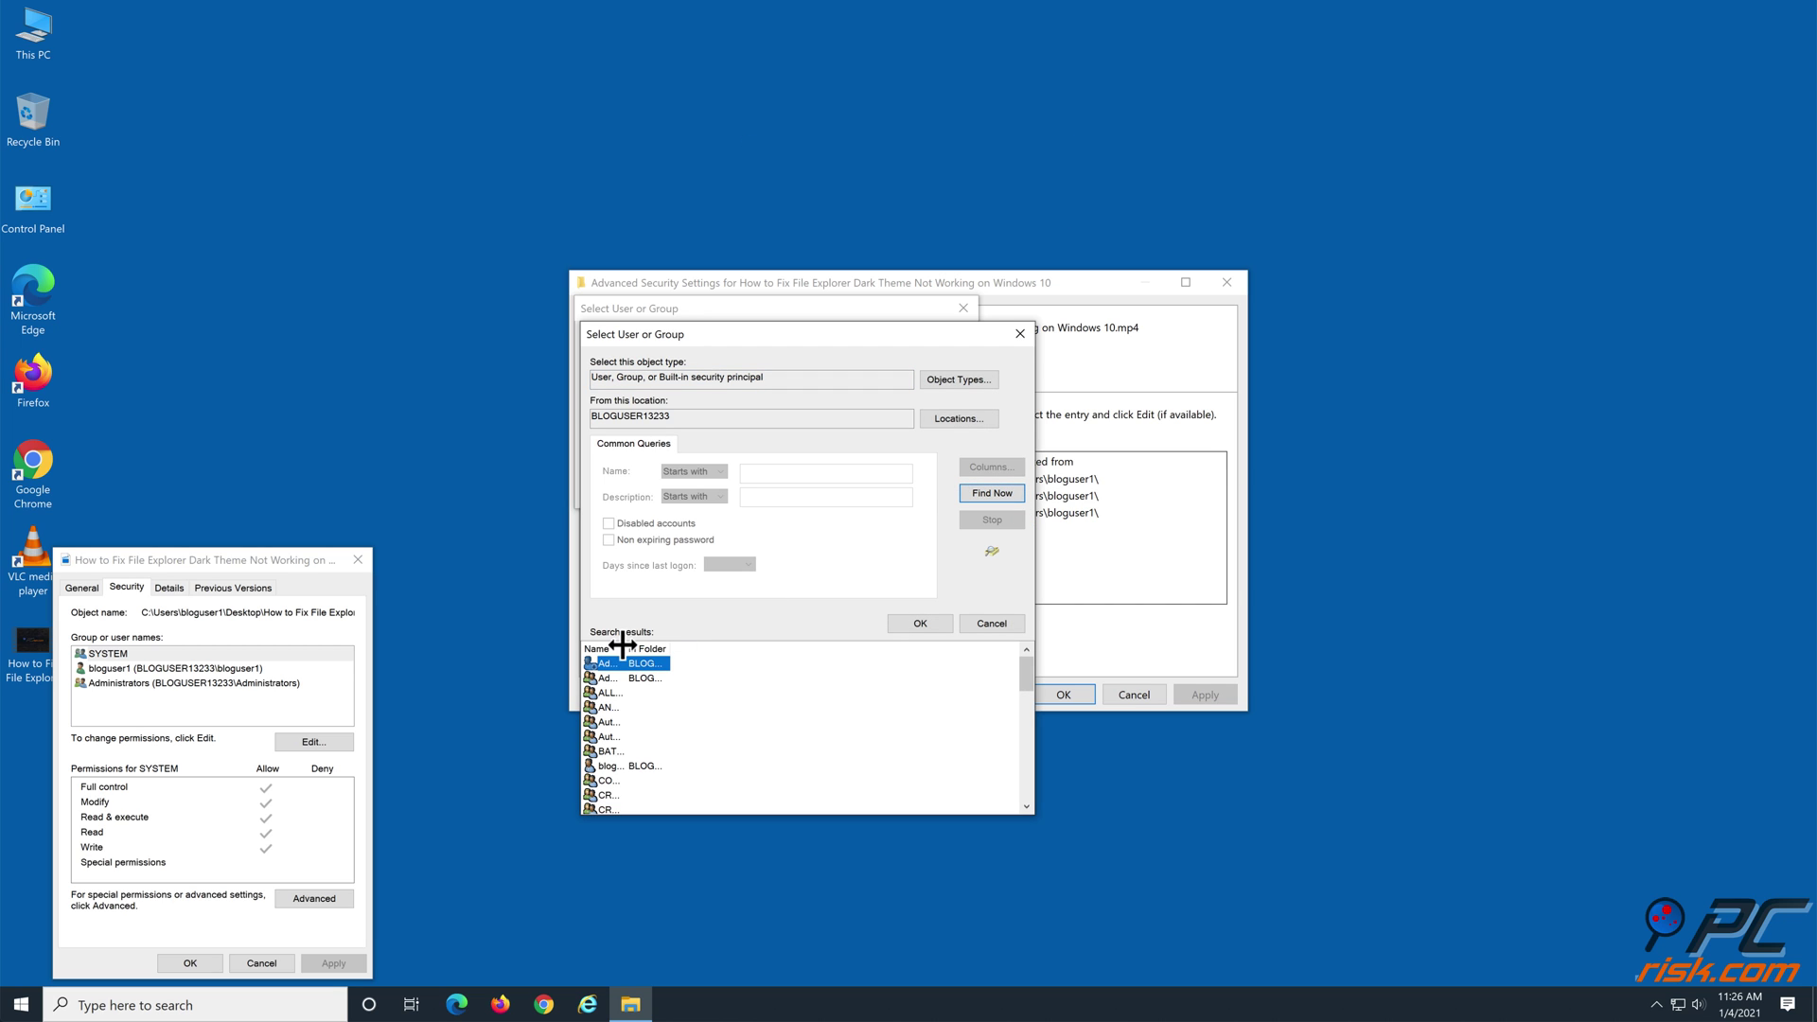
left_click_drag(622, 646, 782, 649)
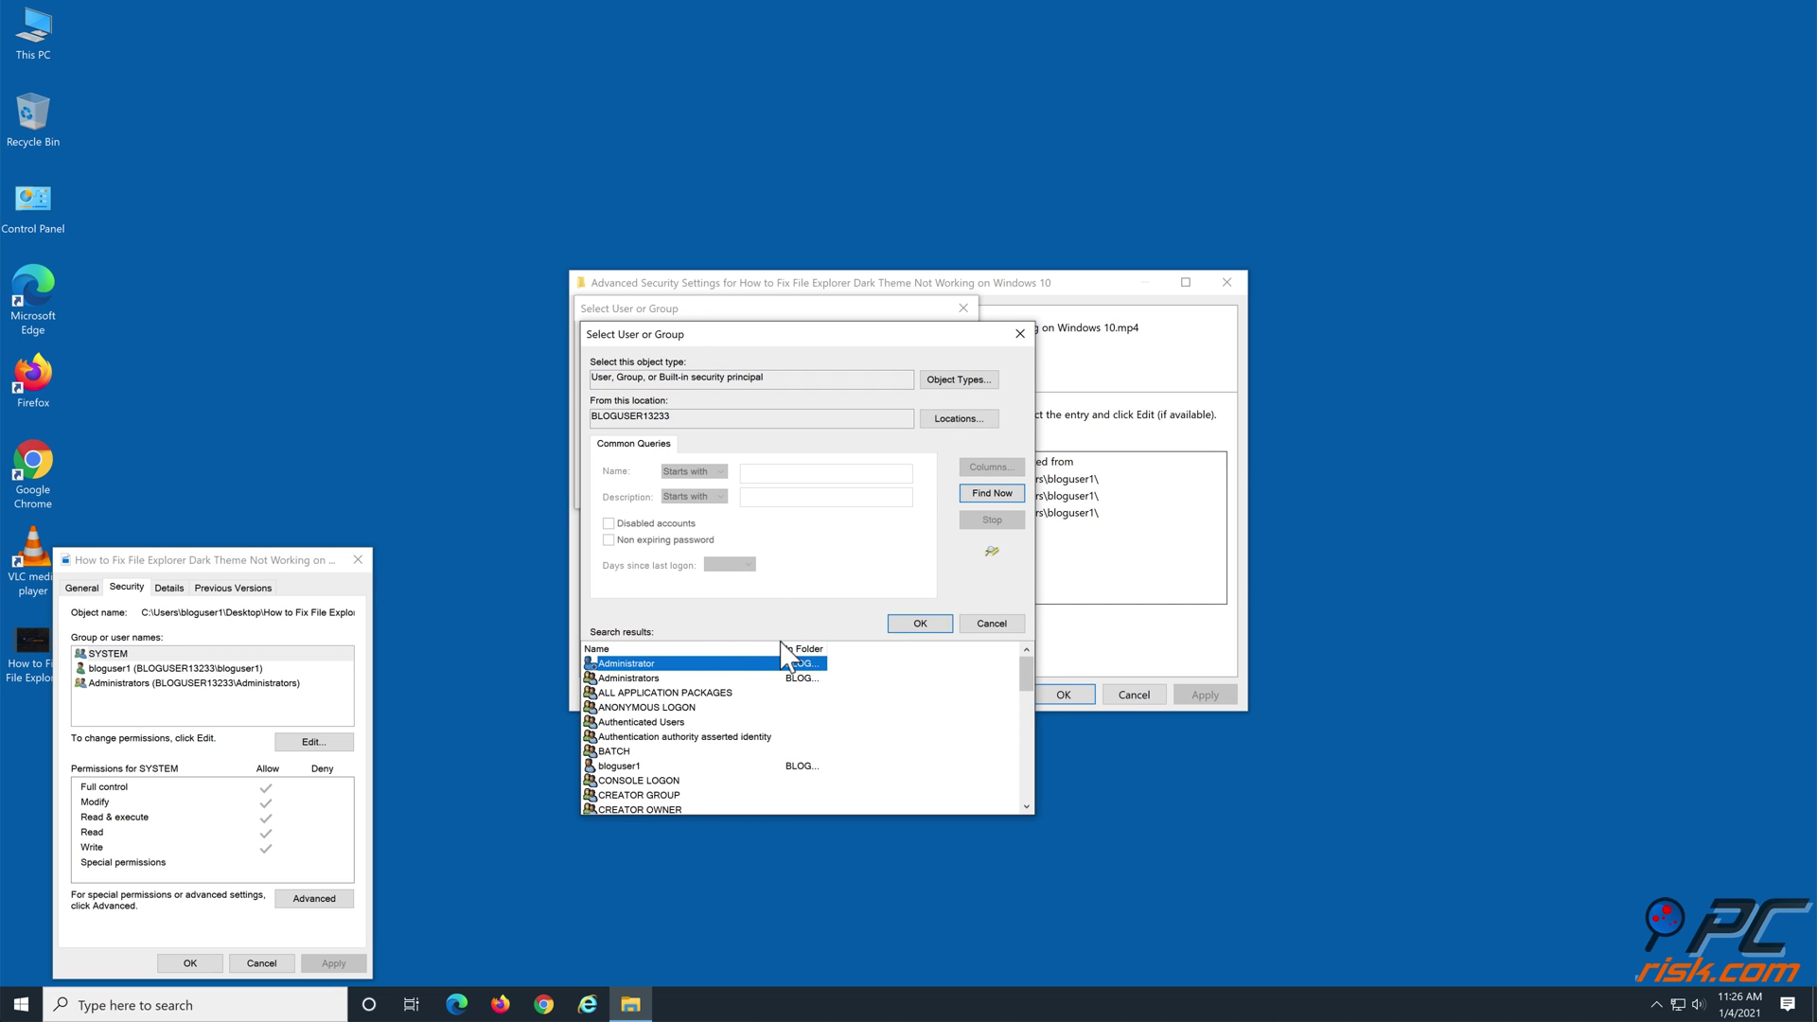
left_click(663, 679)
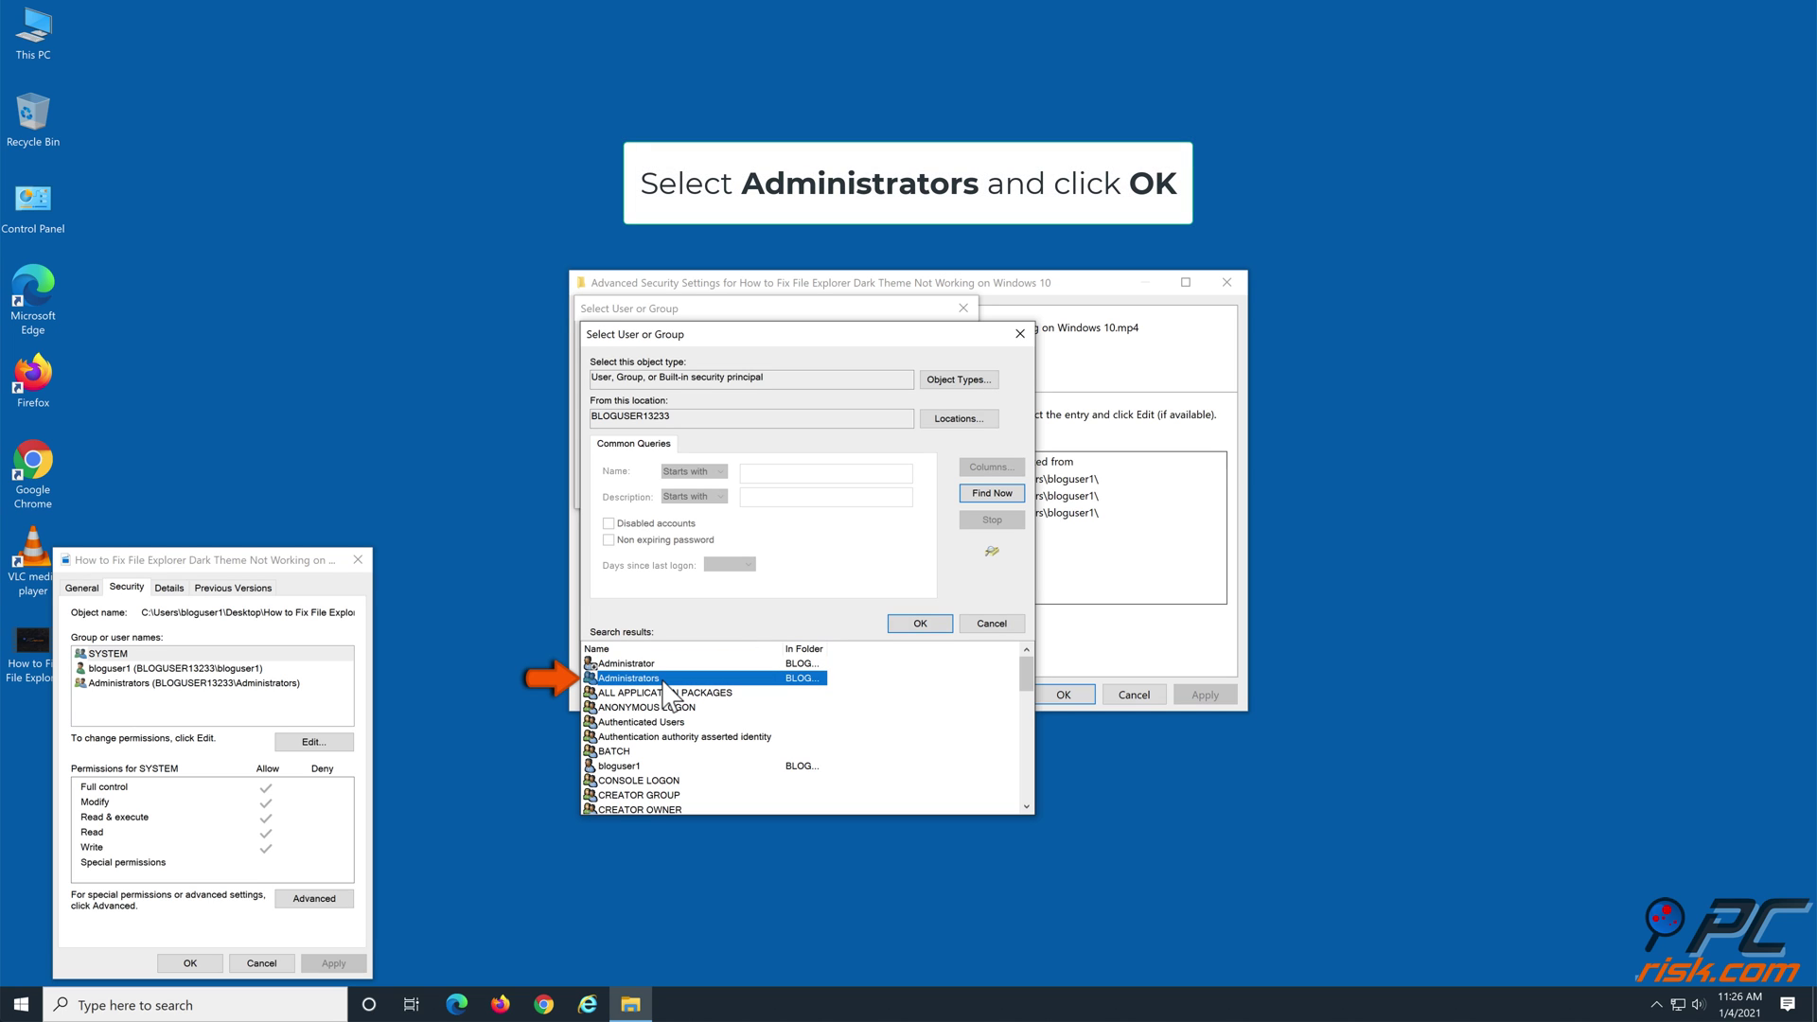
left_click(919, 624)
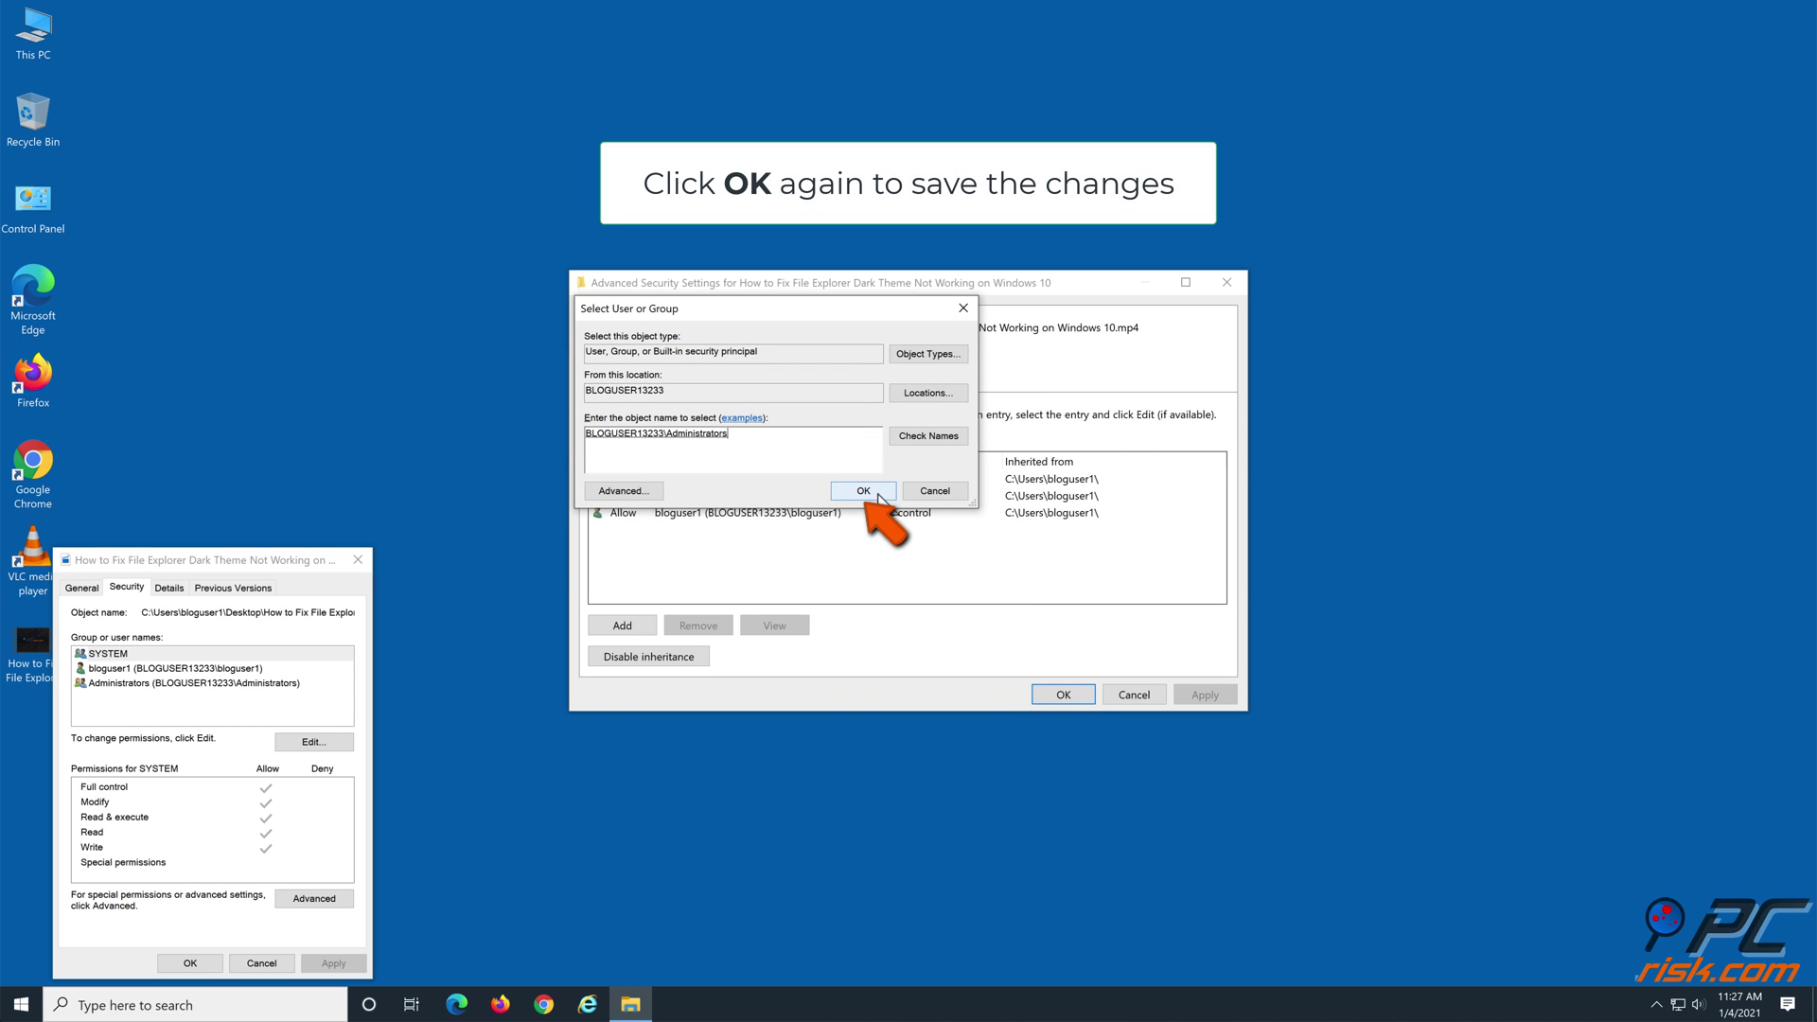
left_click(878, 494)
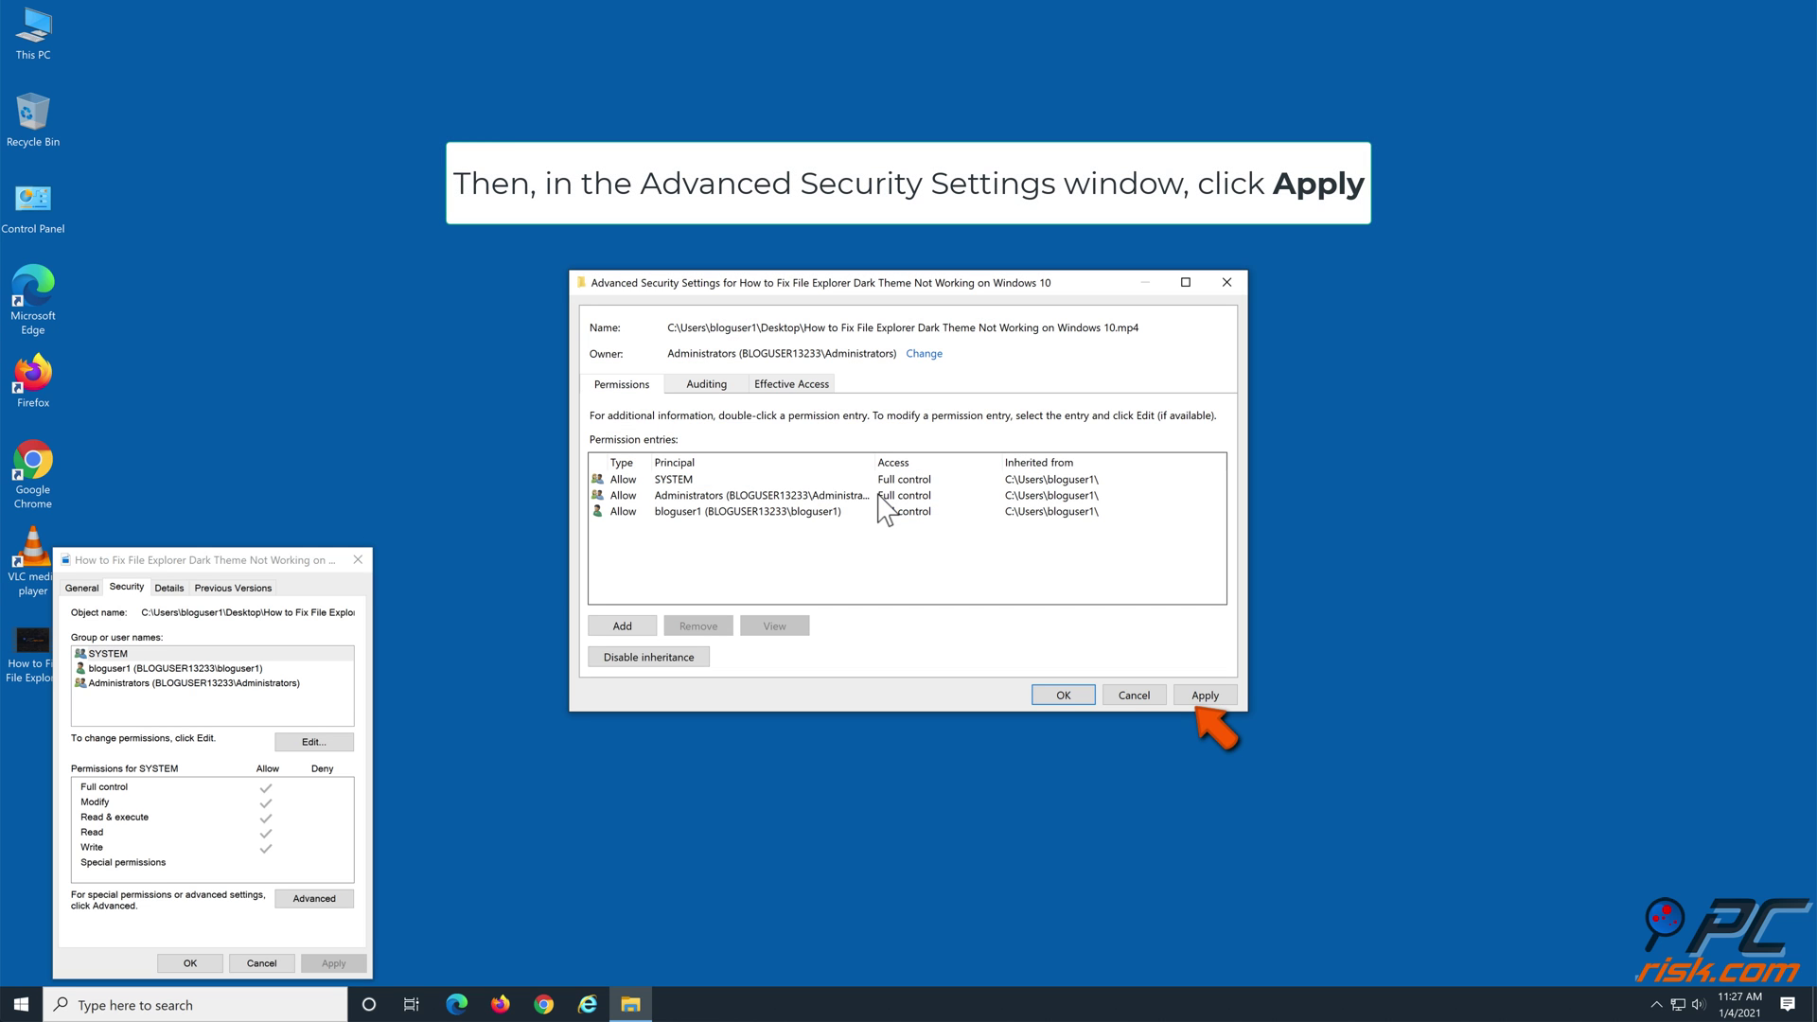
left_click(1225, 694)
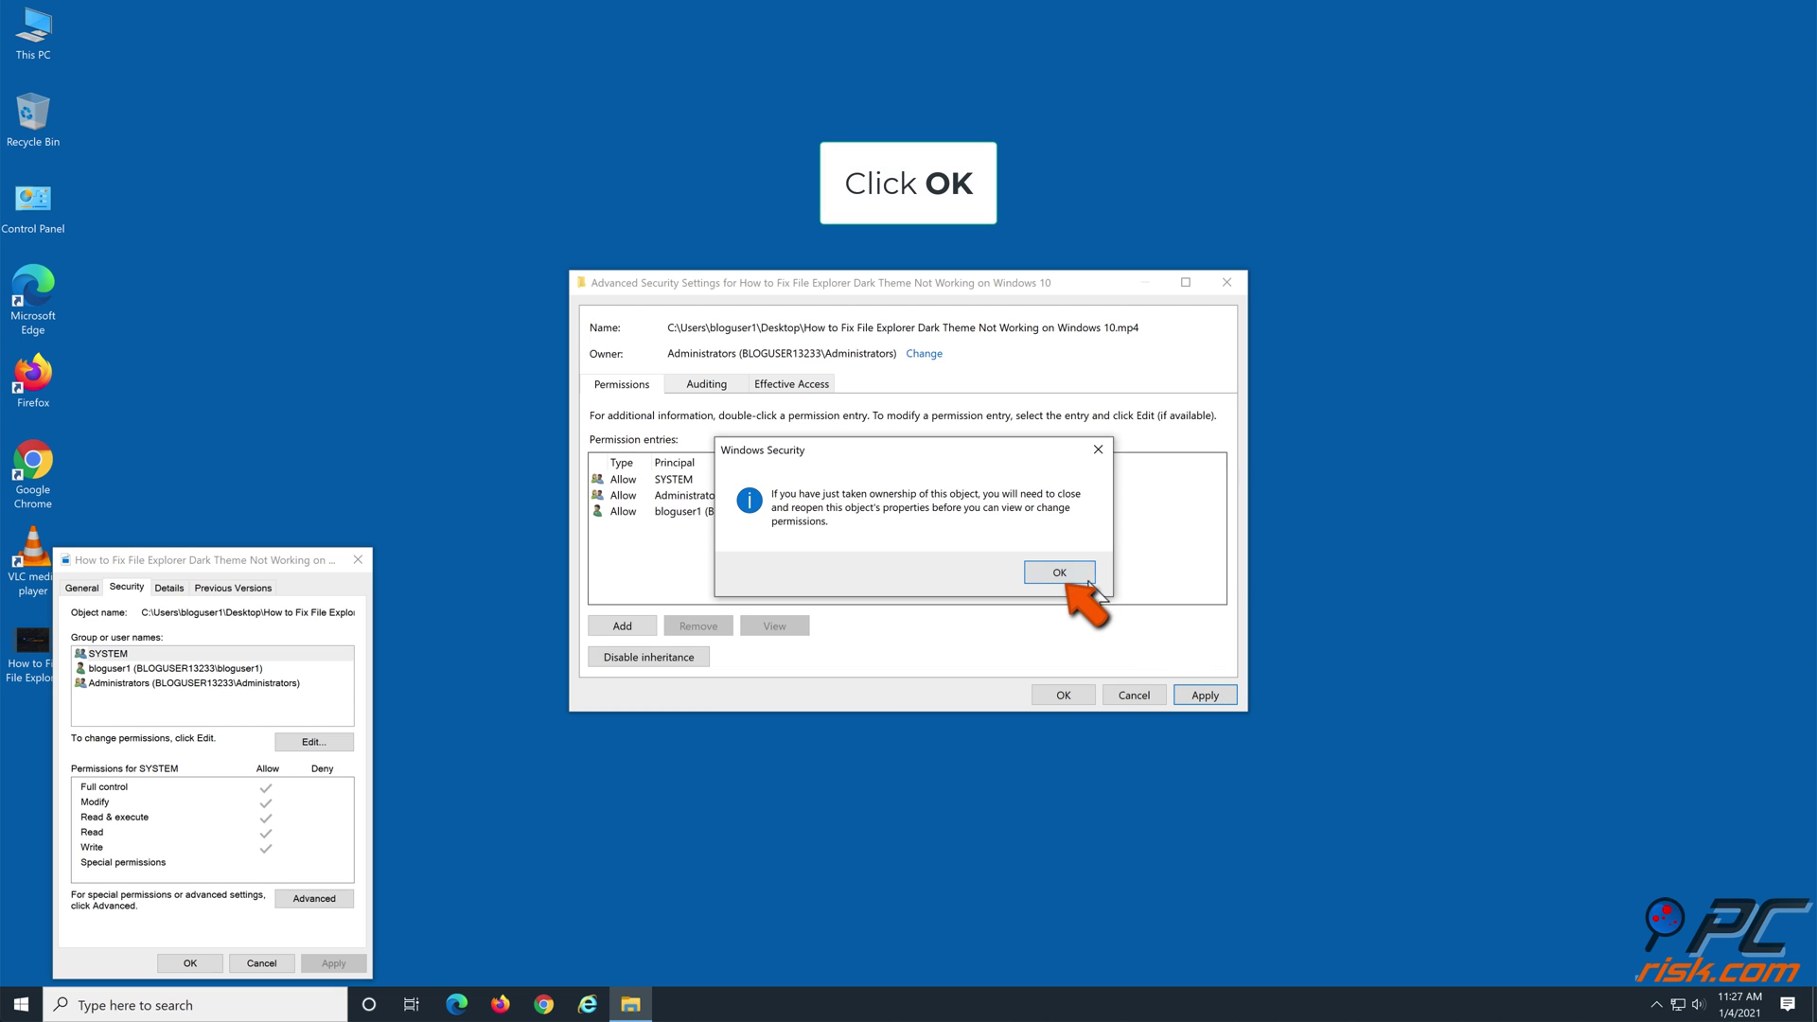
left_click(1059, 573)
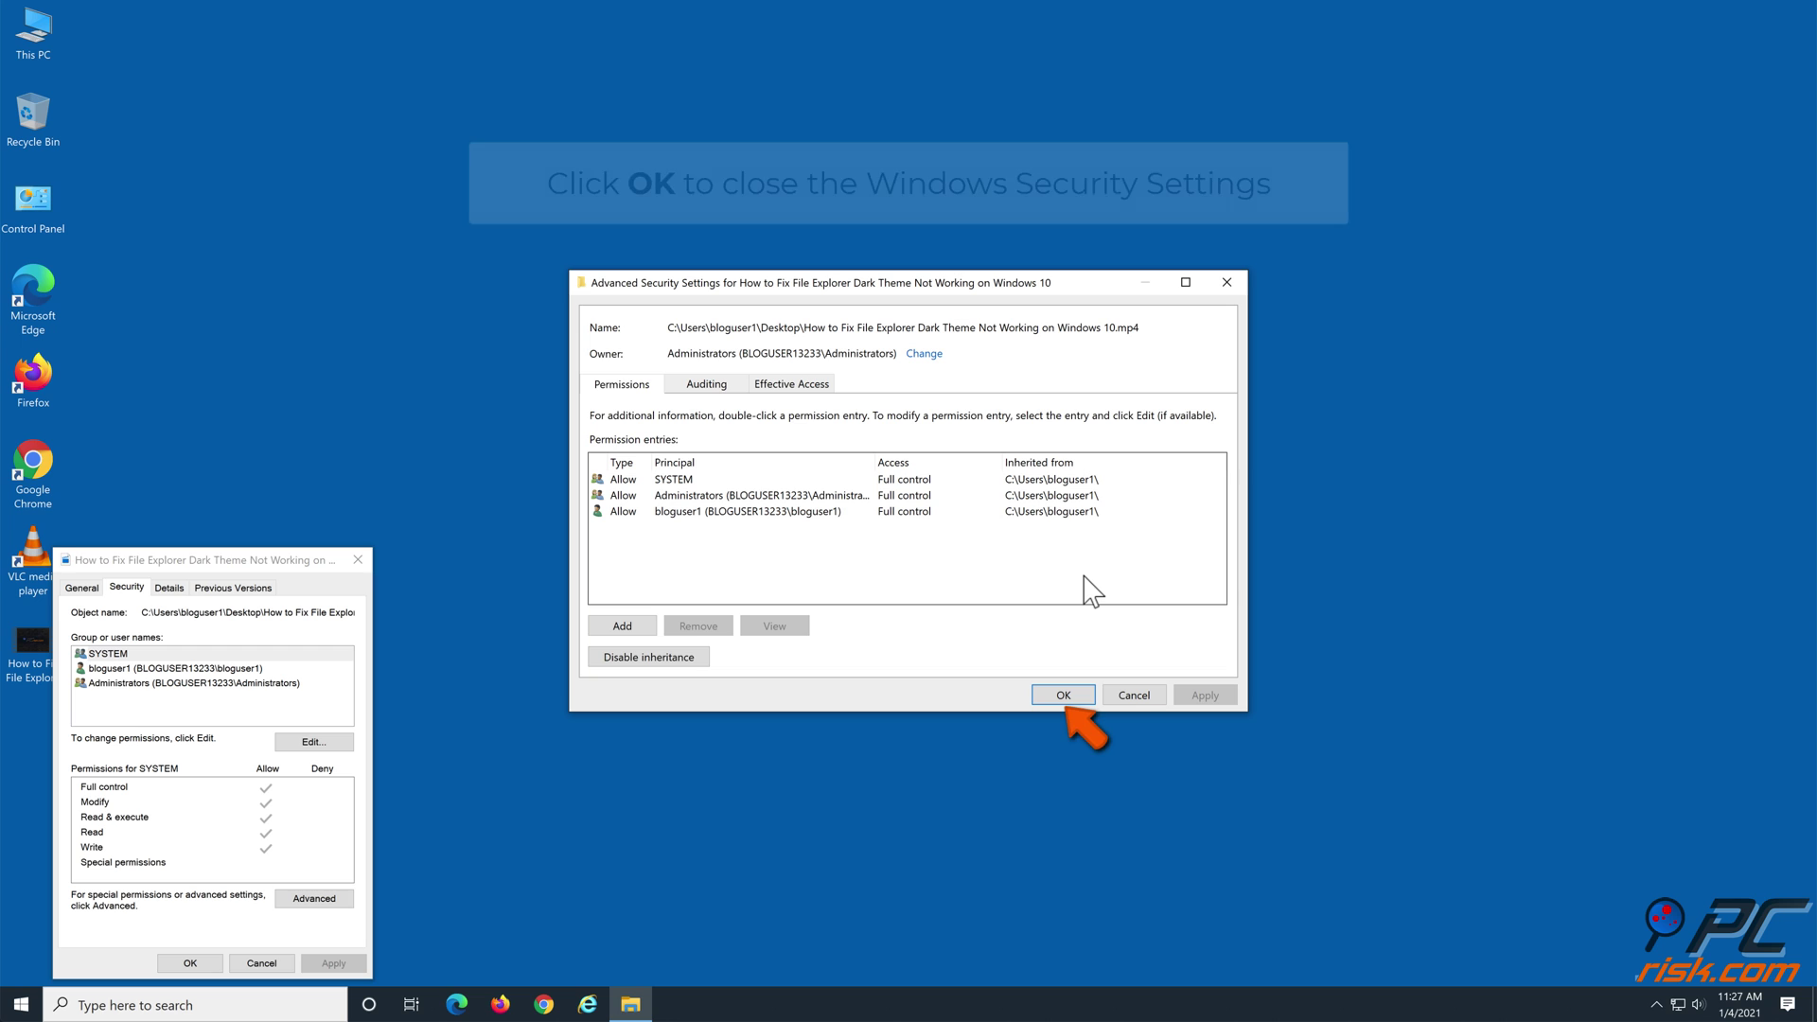
Clear every Deny permission for Administrators on the MP4 file, apply, and close Properties
left_click(1082, 691)
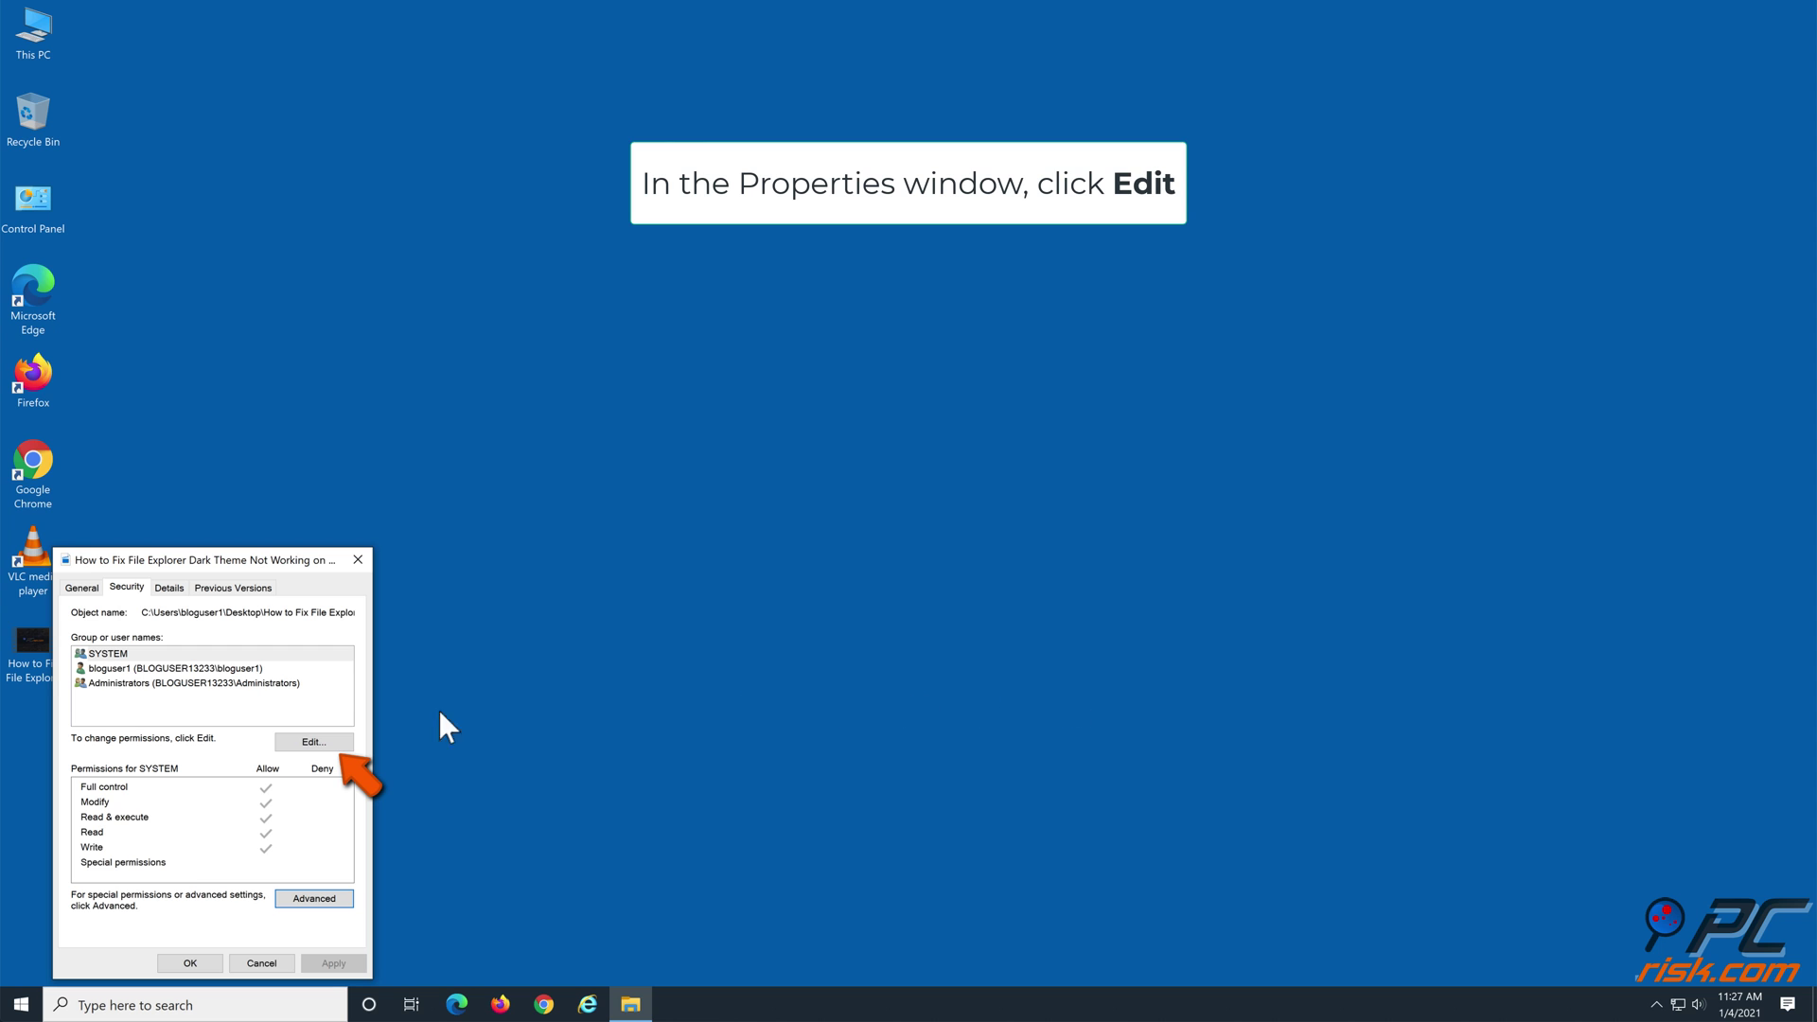
left_click(343, 743)
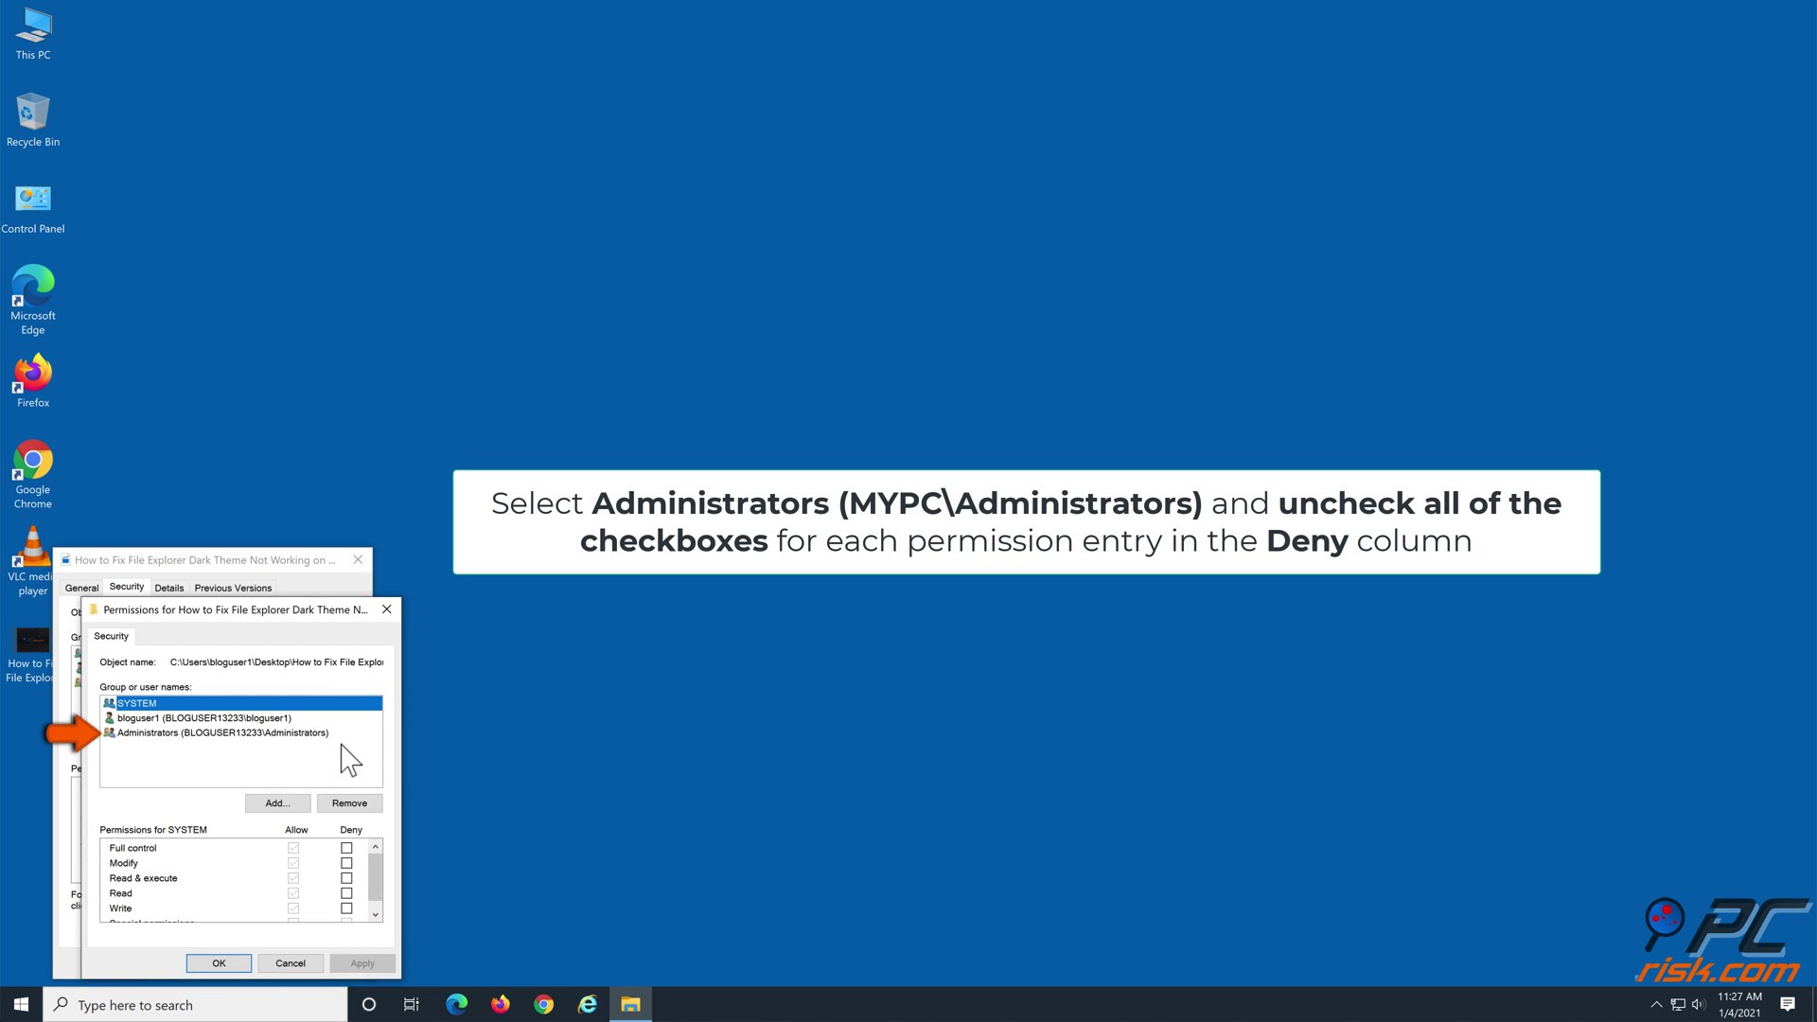
left_click(312, 735)
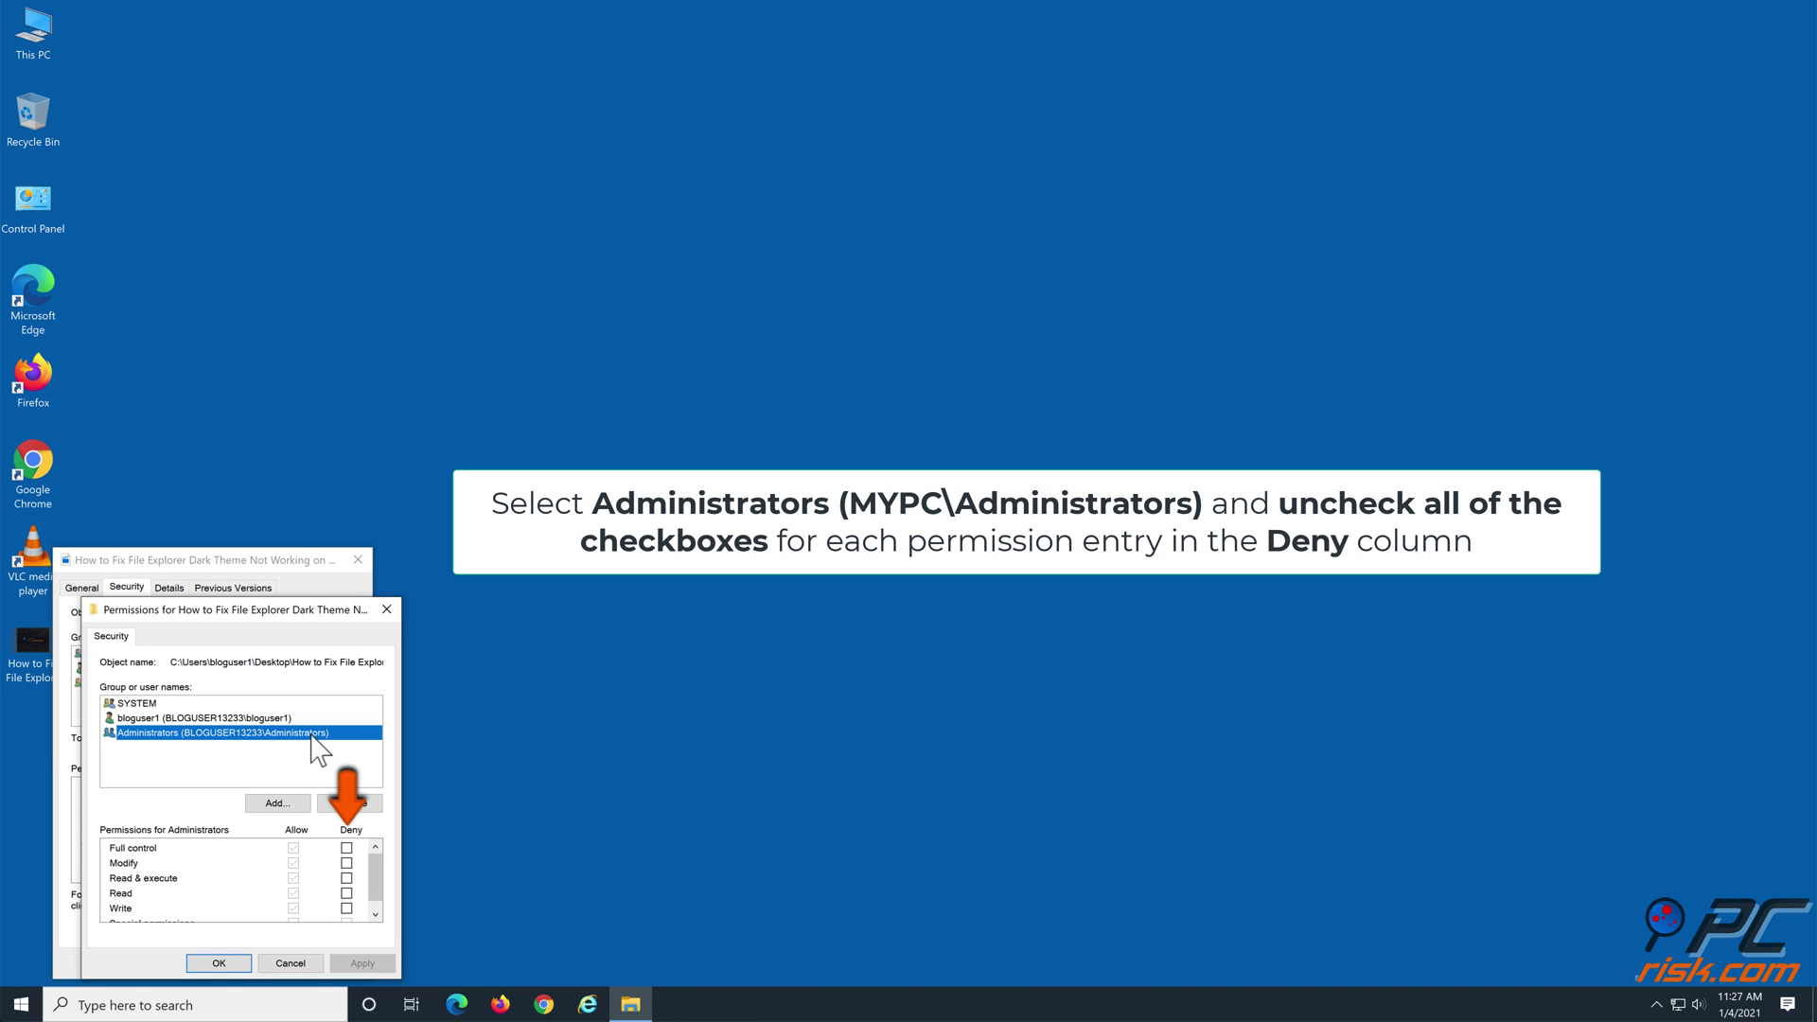
left_click_drag(377, 866, 325, 907)
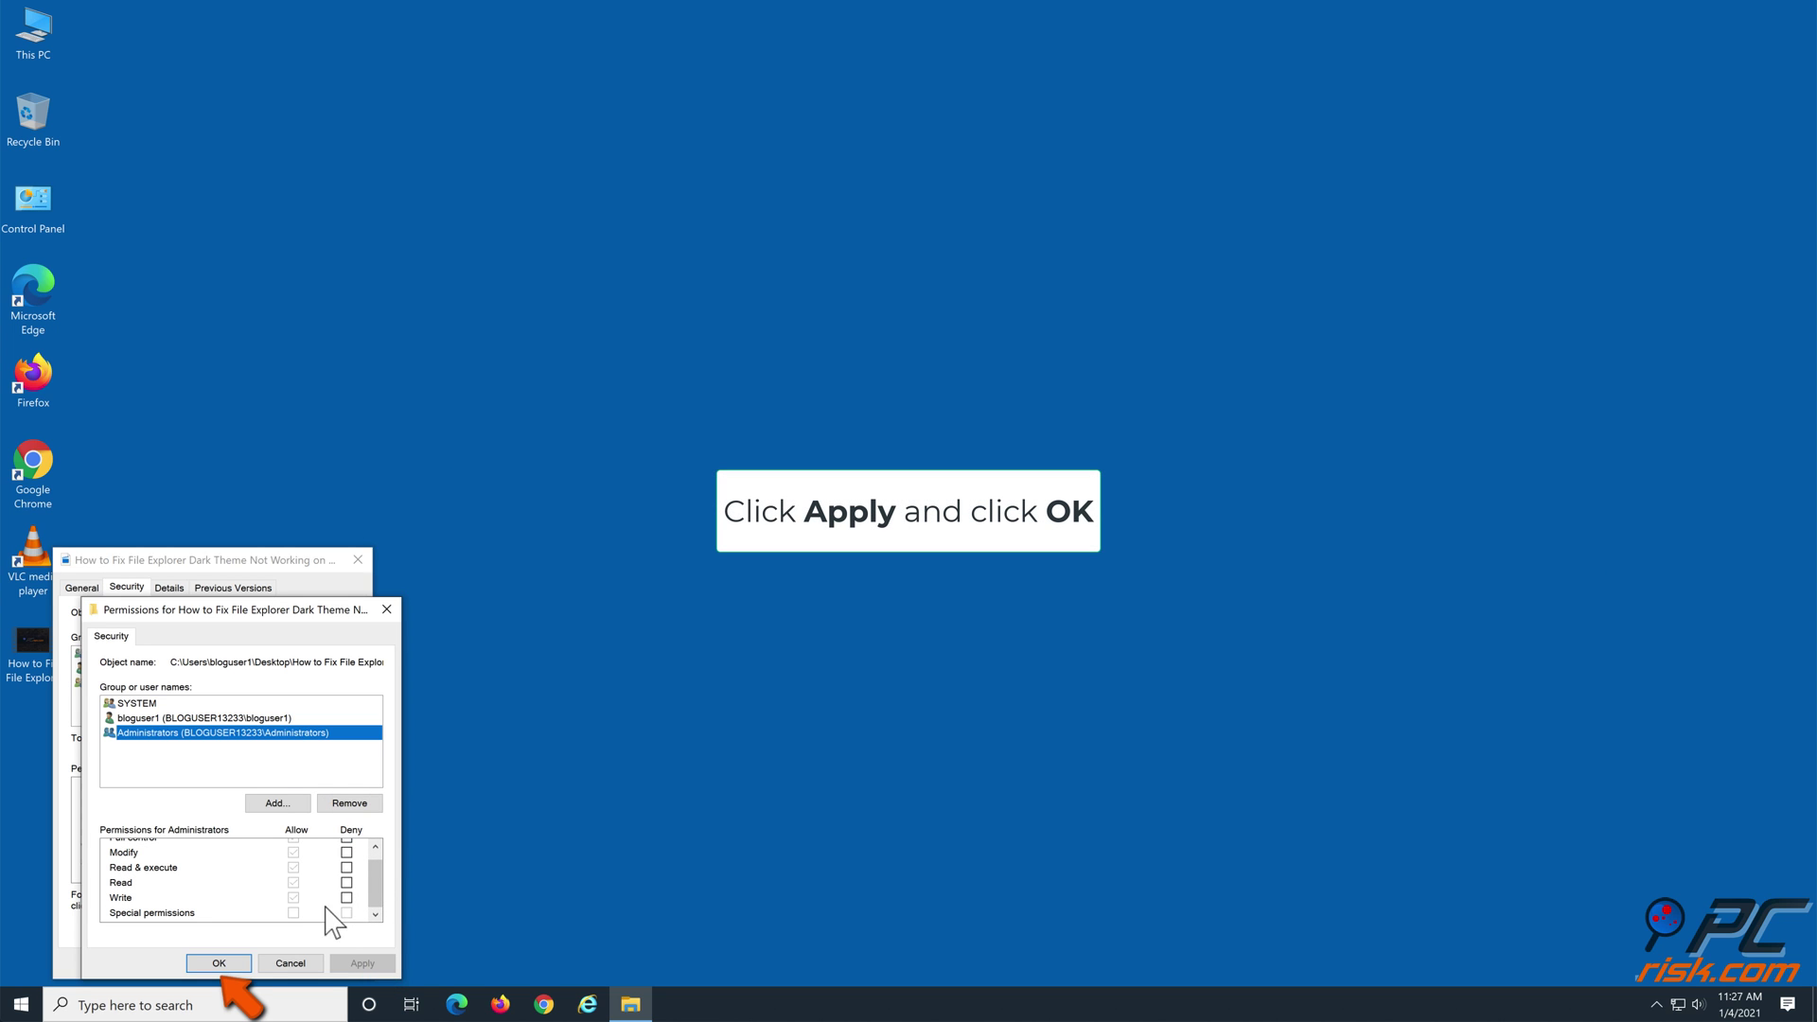
left_click(246, 963)
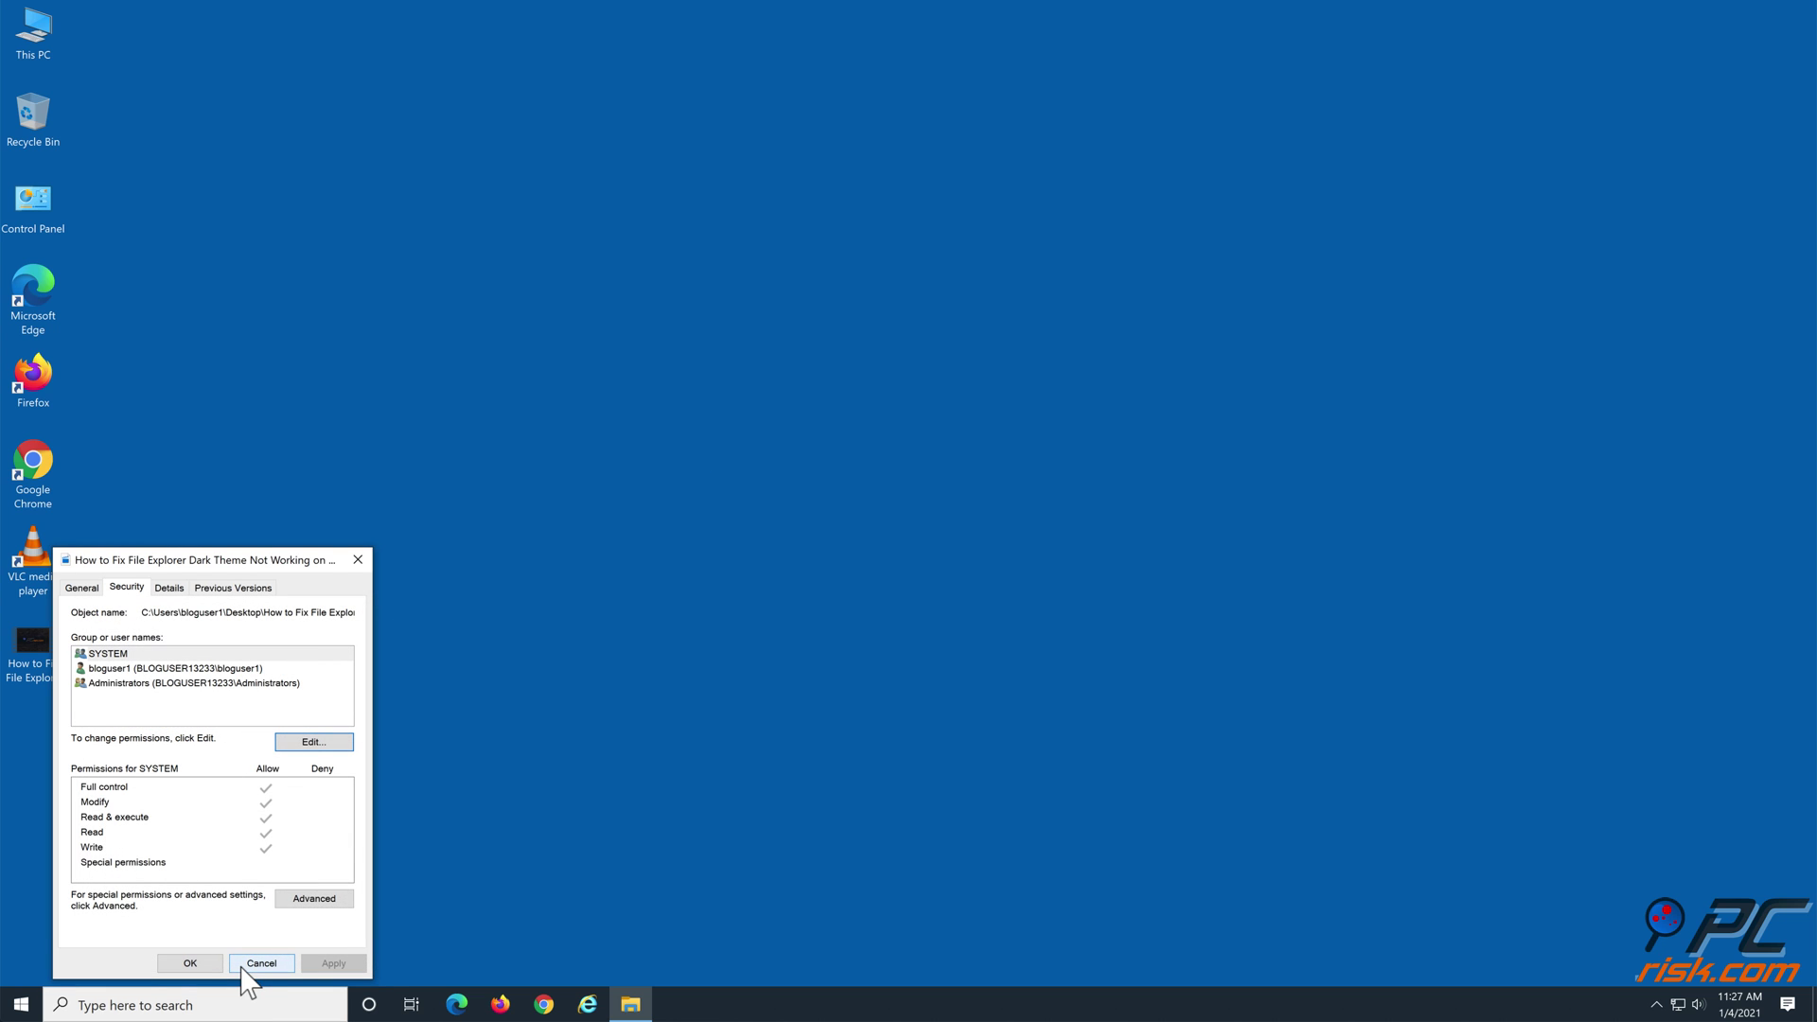
left_click(210, 964)
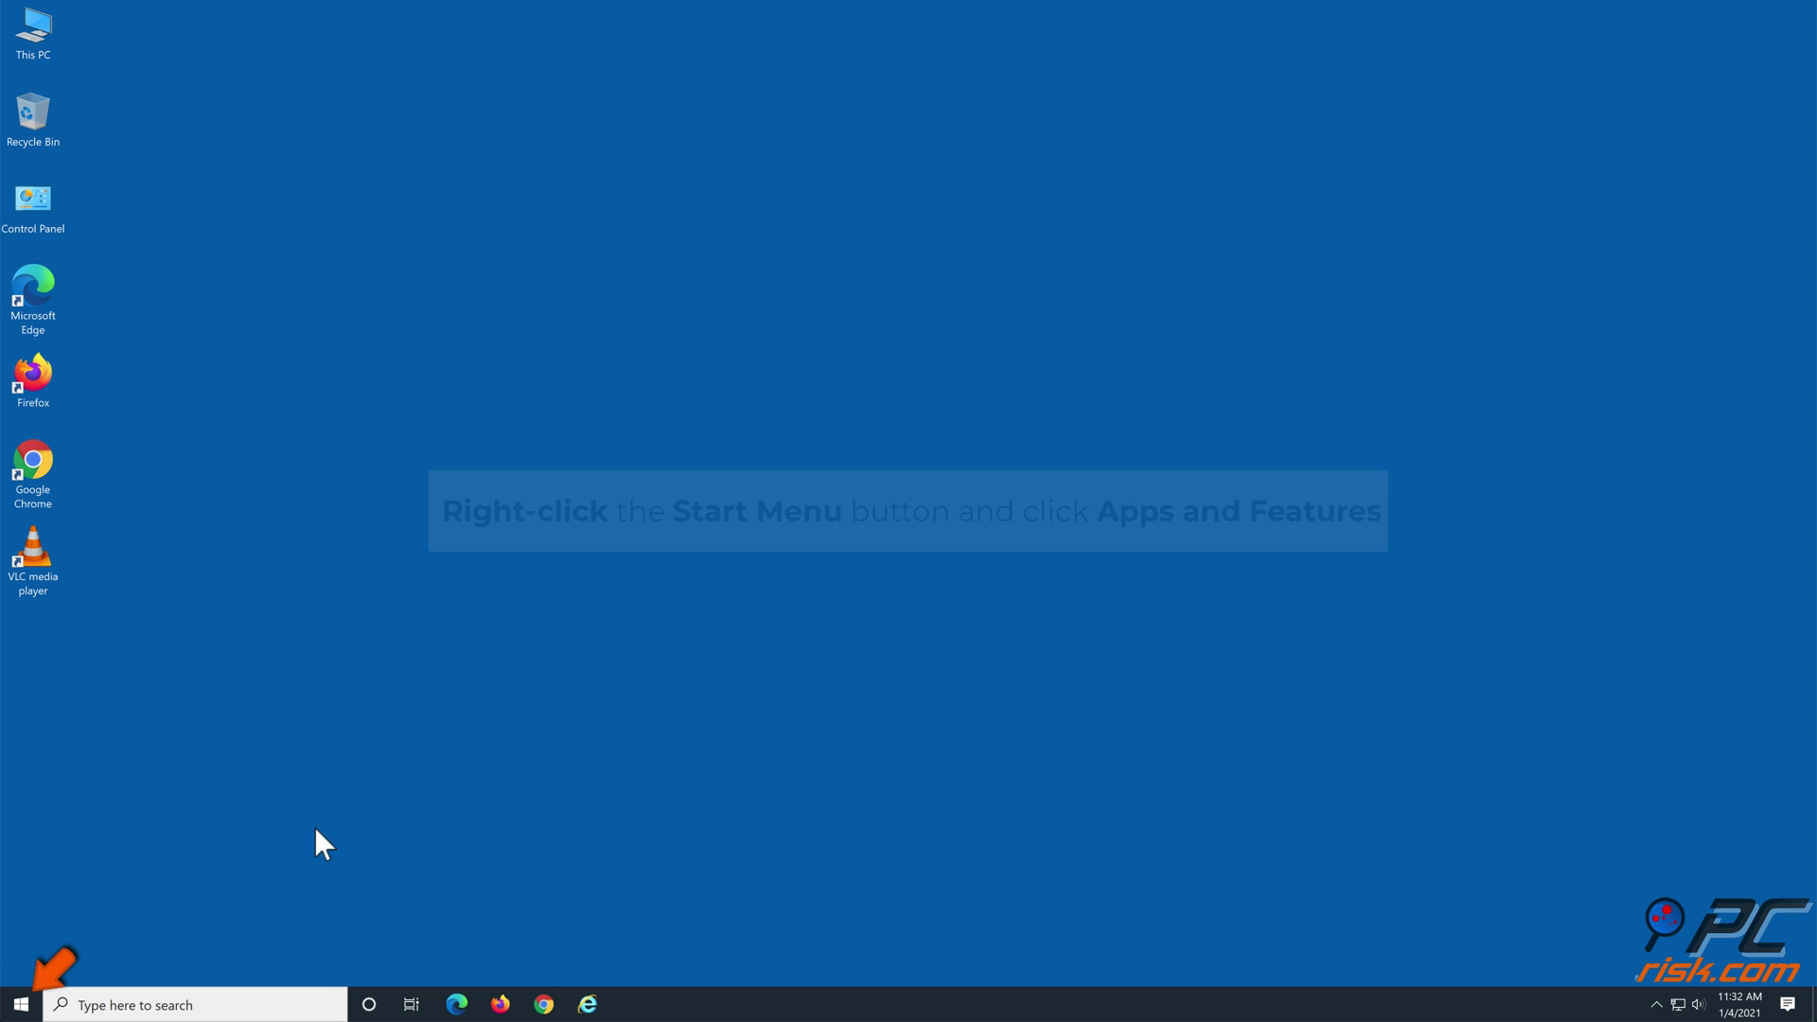
Open Apps and Features and scroll down to VLC media player
right_click(36, 1005)
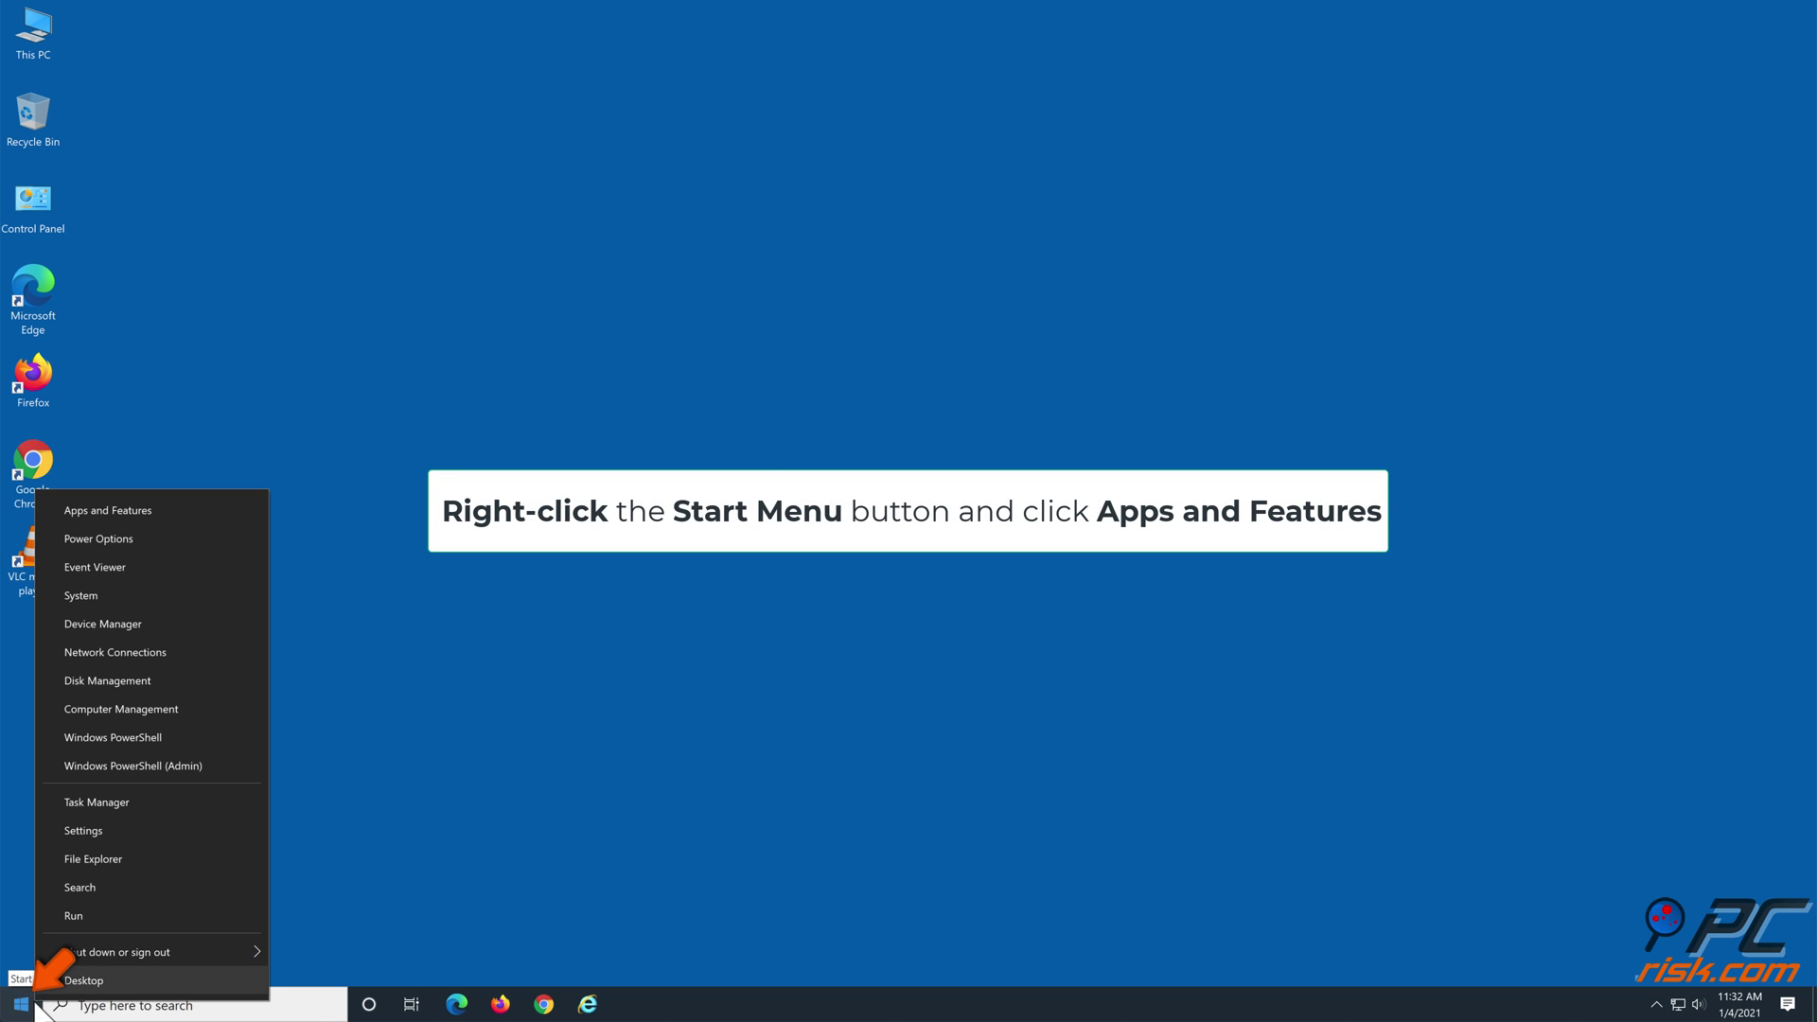
left_click(184, 509)
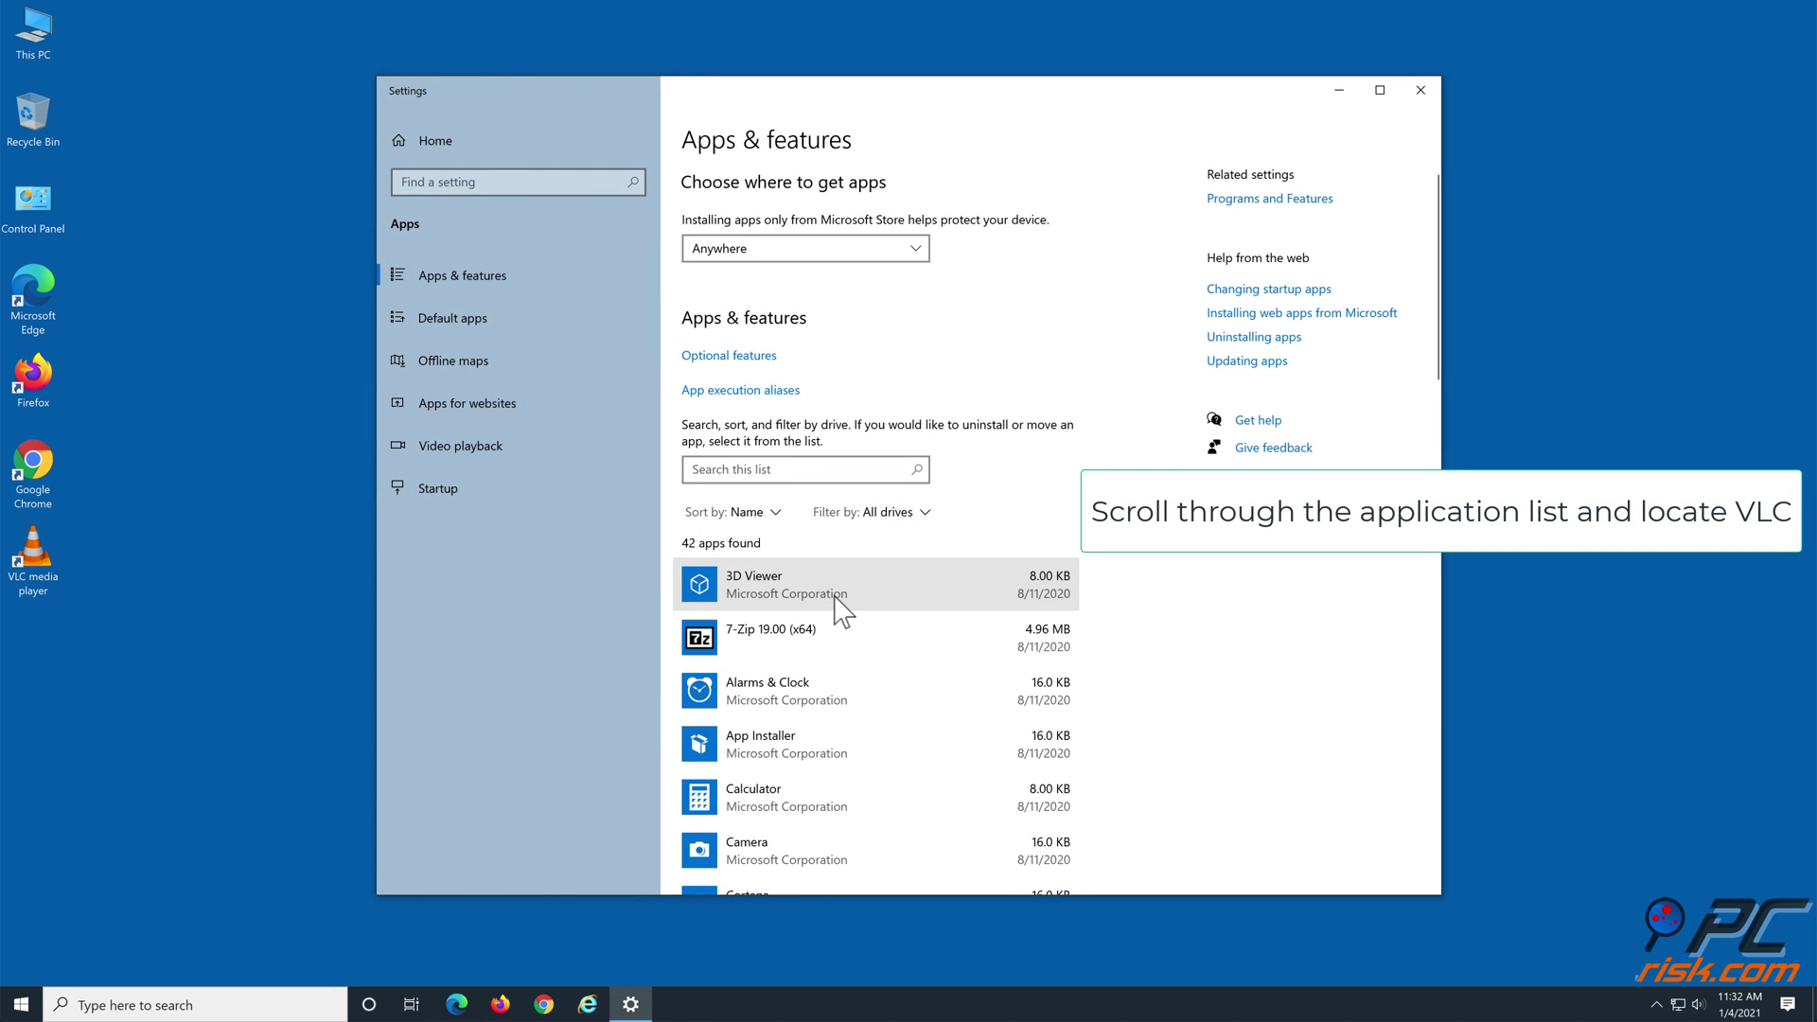
scroll(843, 611, "down", 10)
scroll(843, 611, "down", 8)
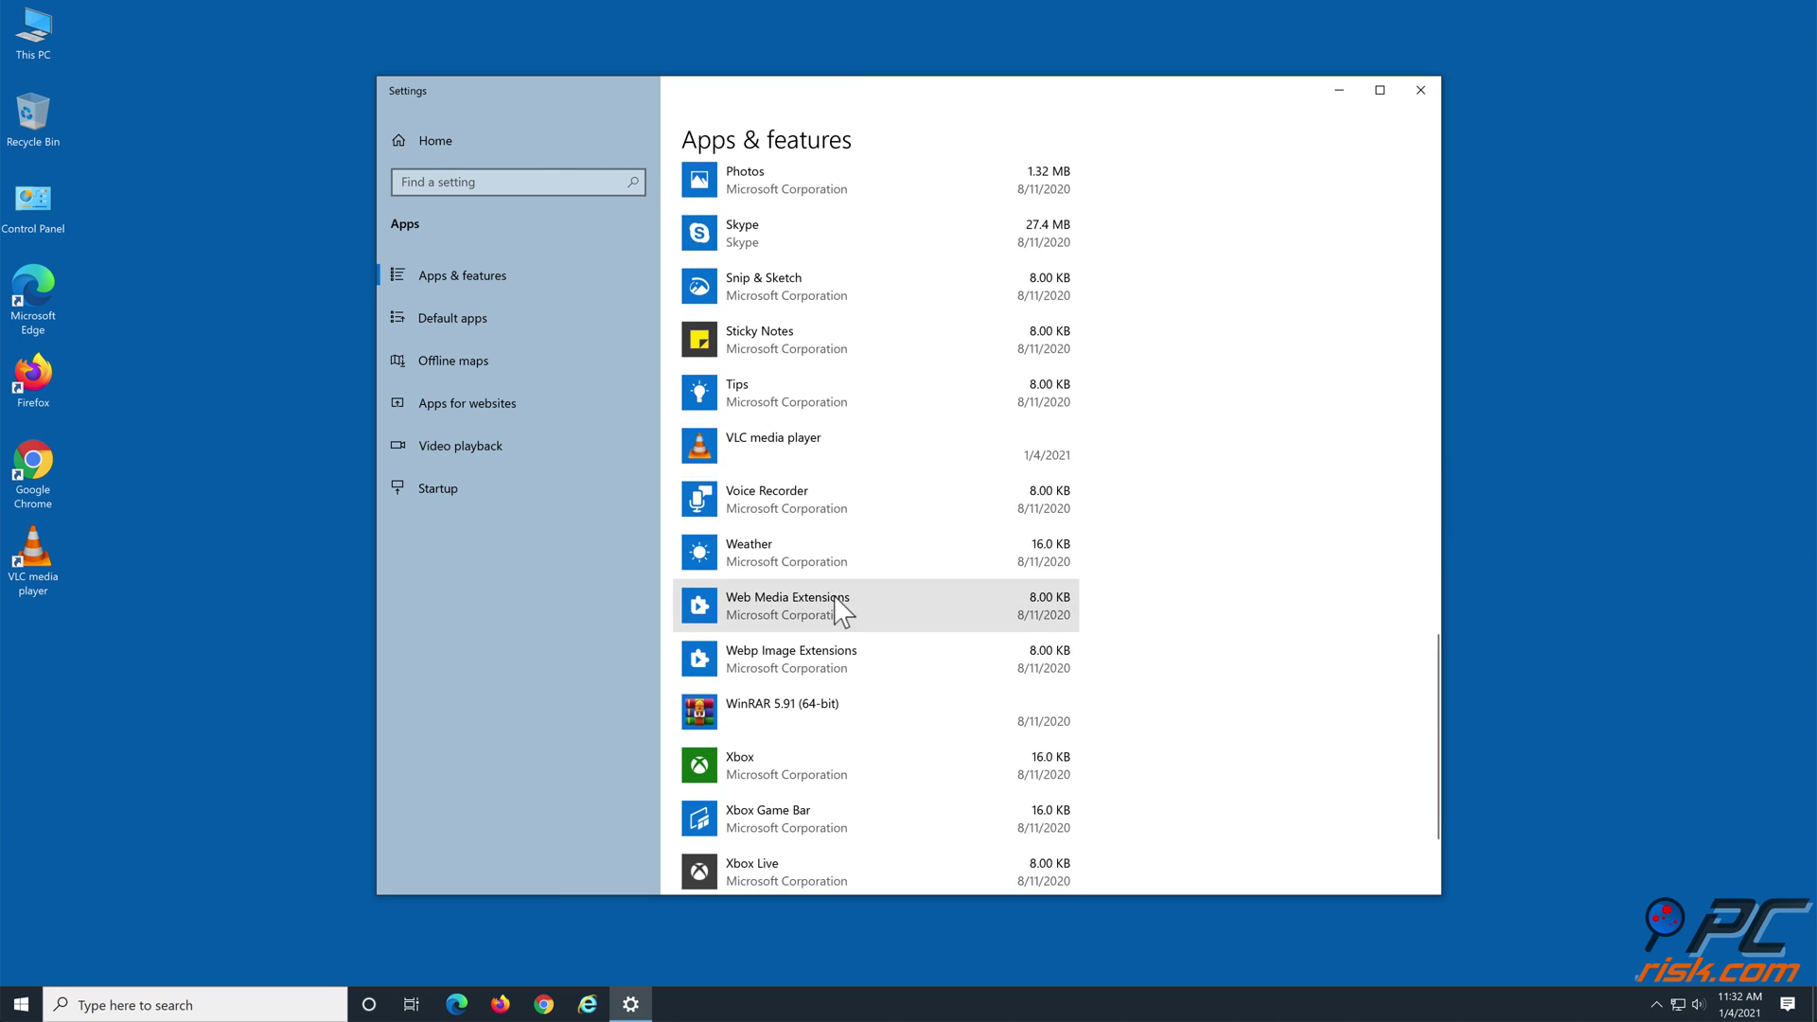
Uninstall VLC media player, deleting its preferences and cache, then close Settings
left_click(867, 468)
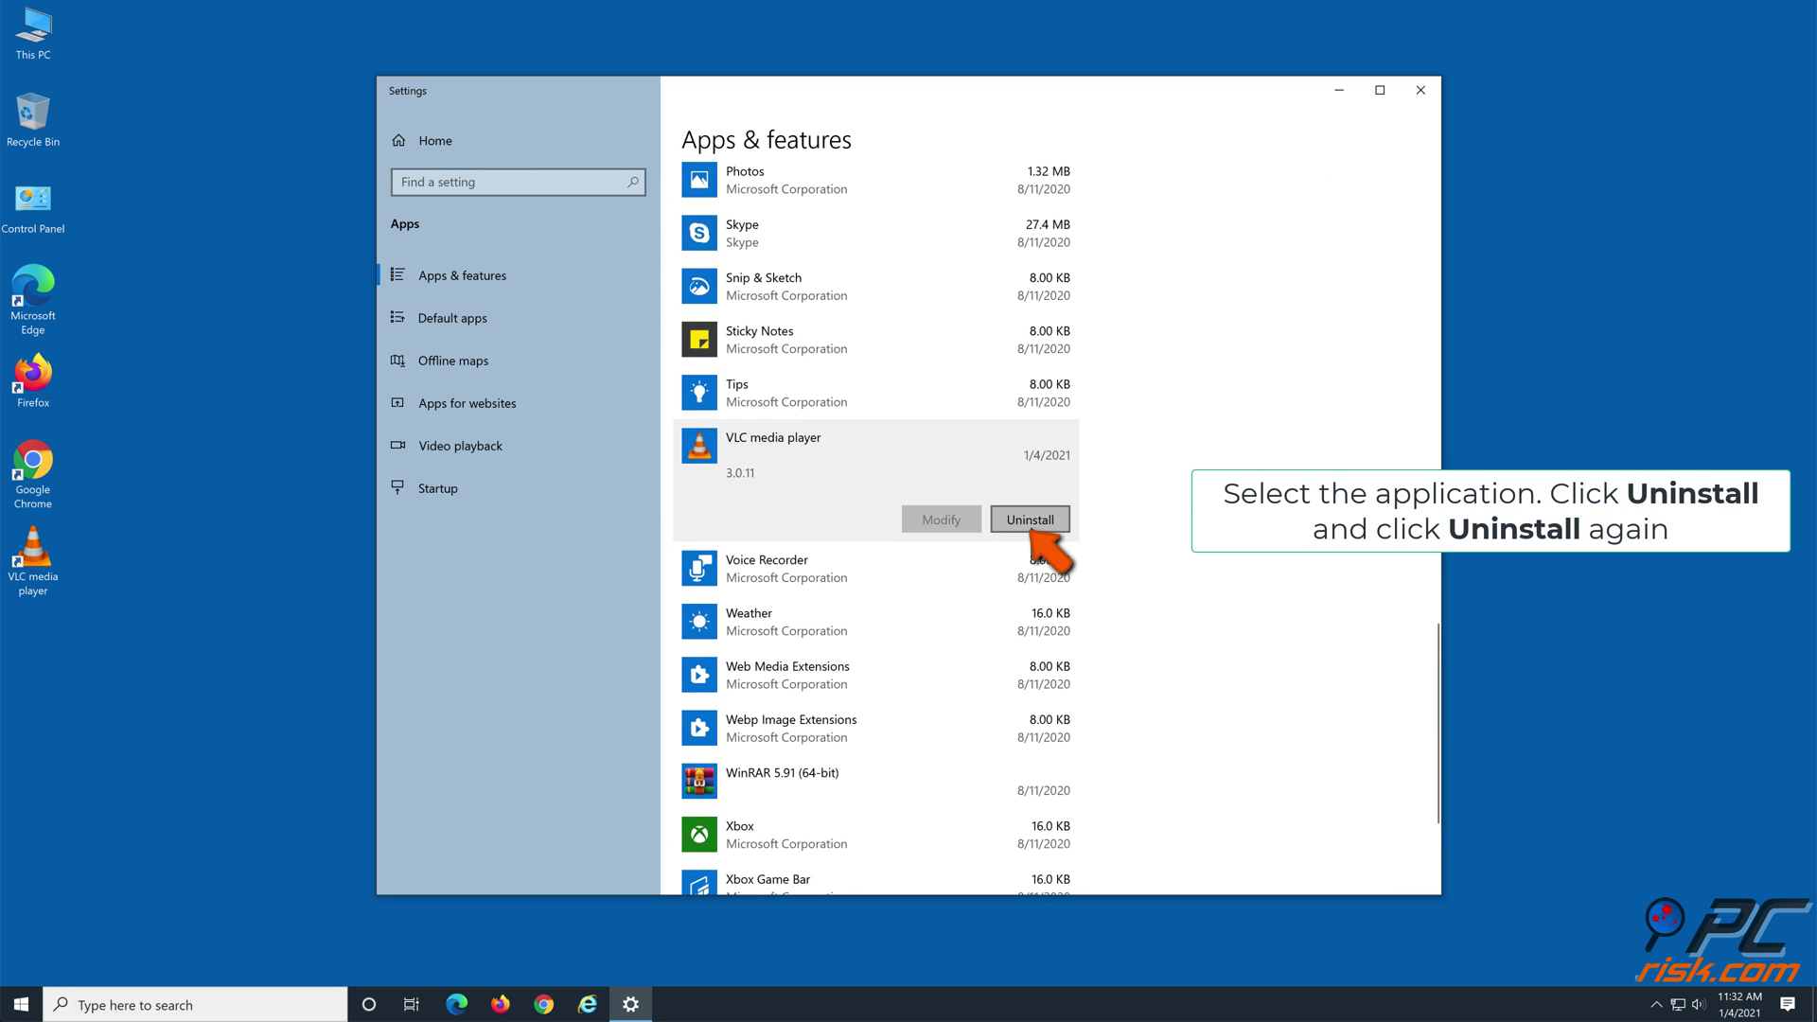
left_click(1030, 521)
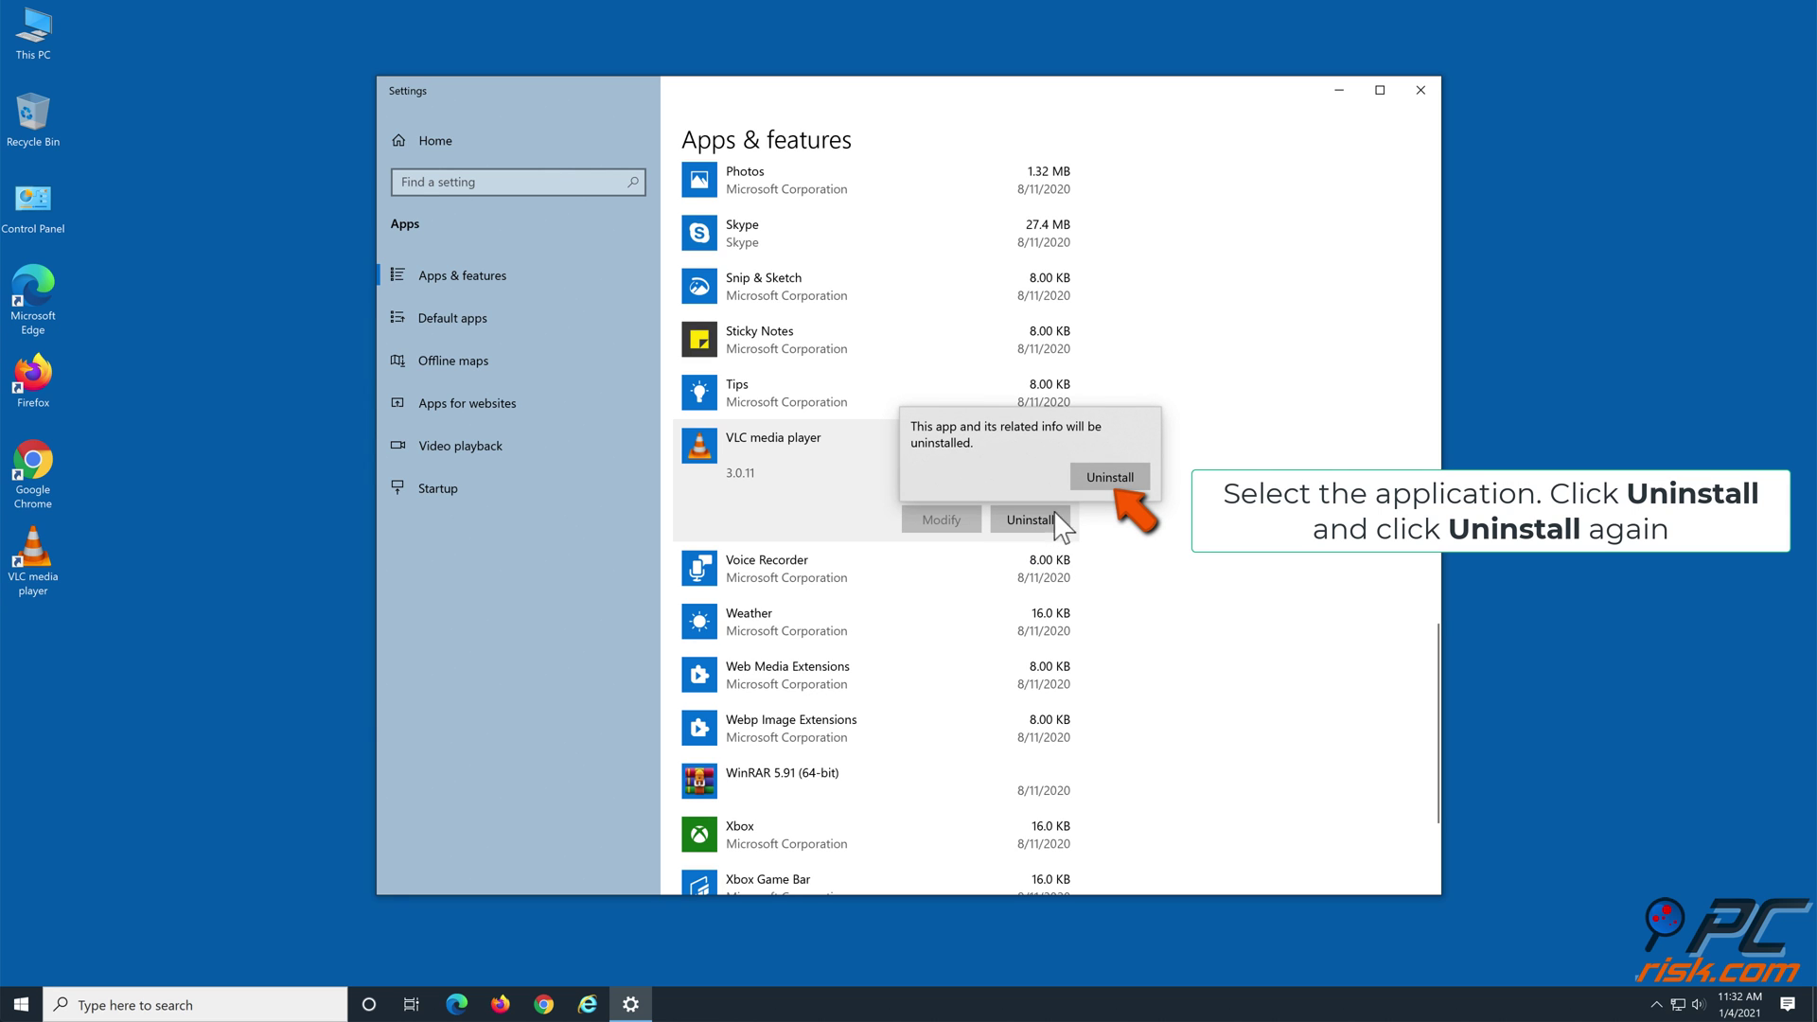
left_click(1111, 481)
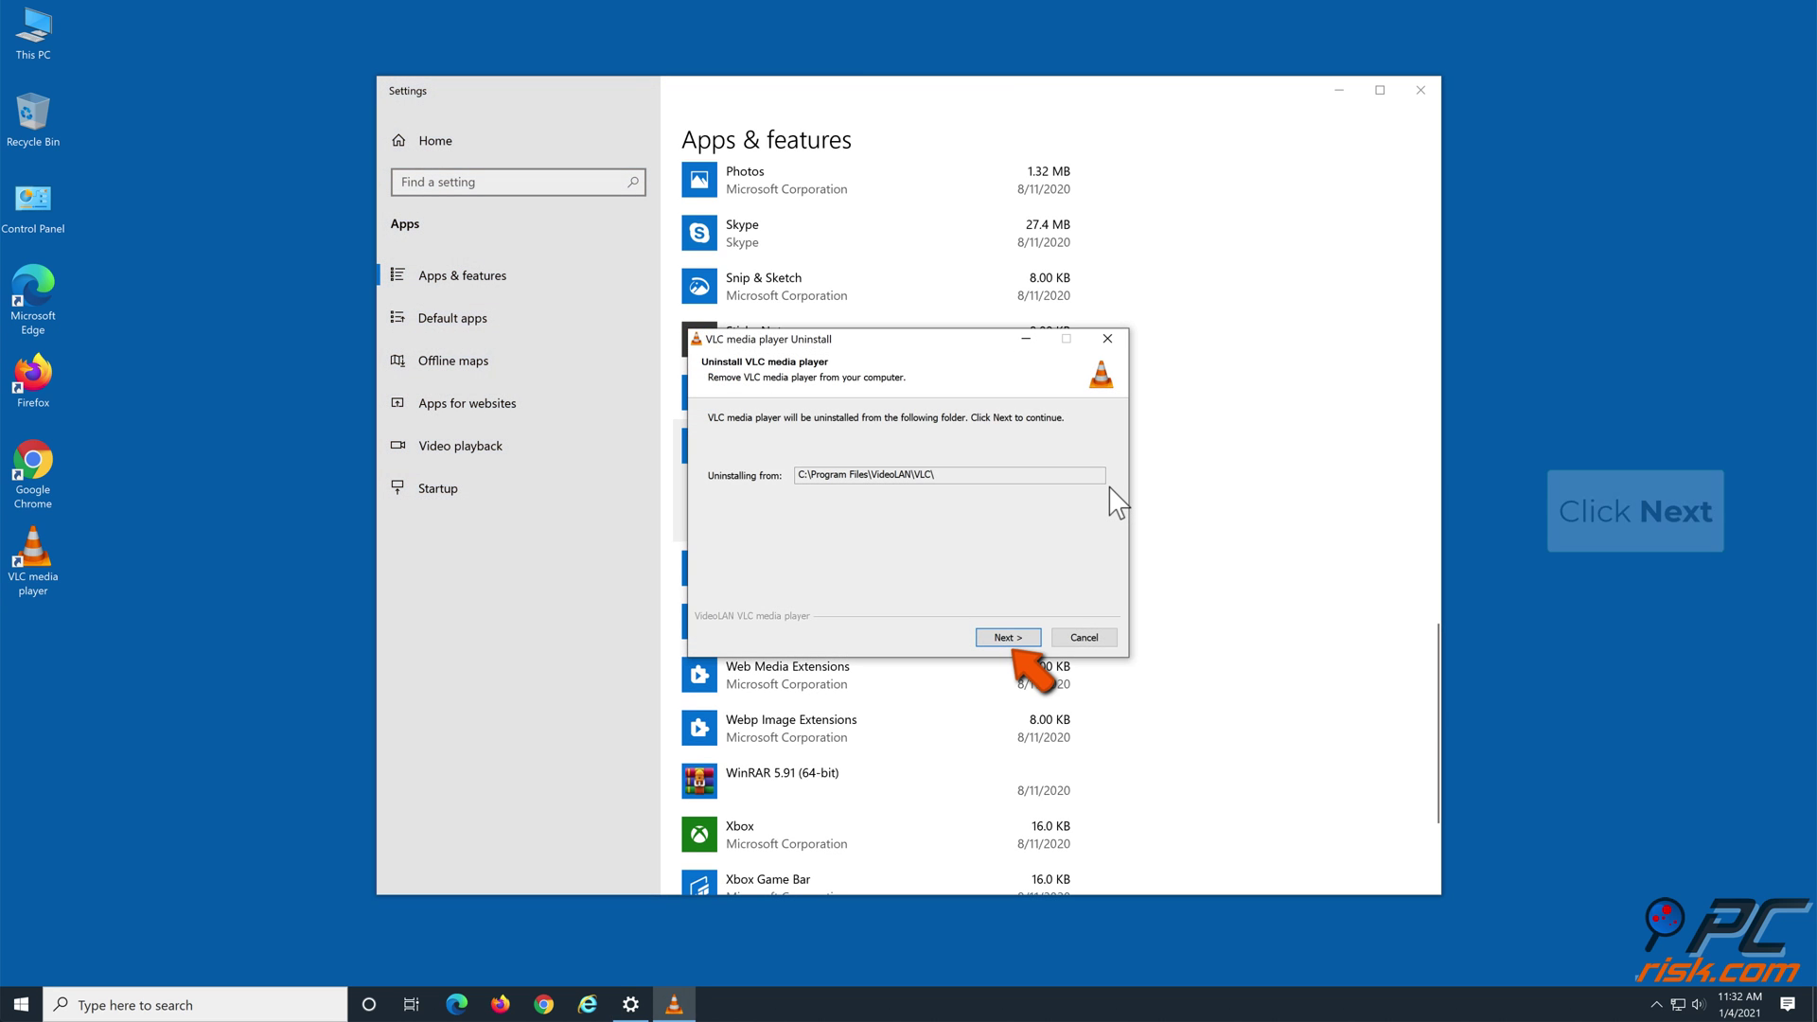
left_click(1034, 639)
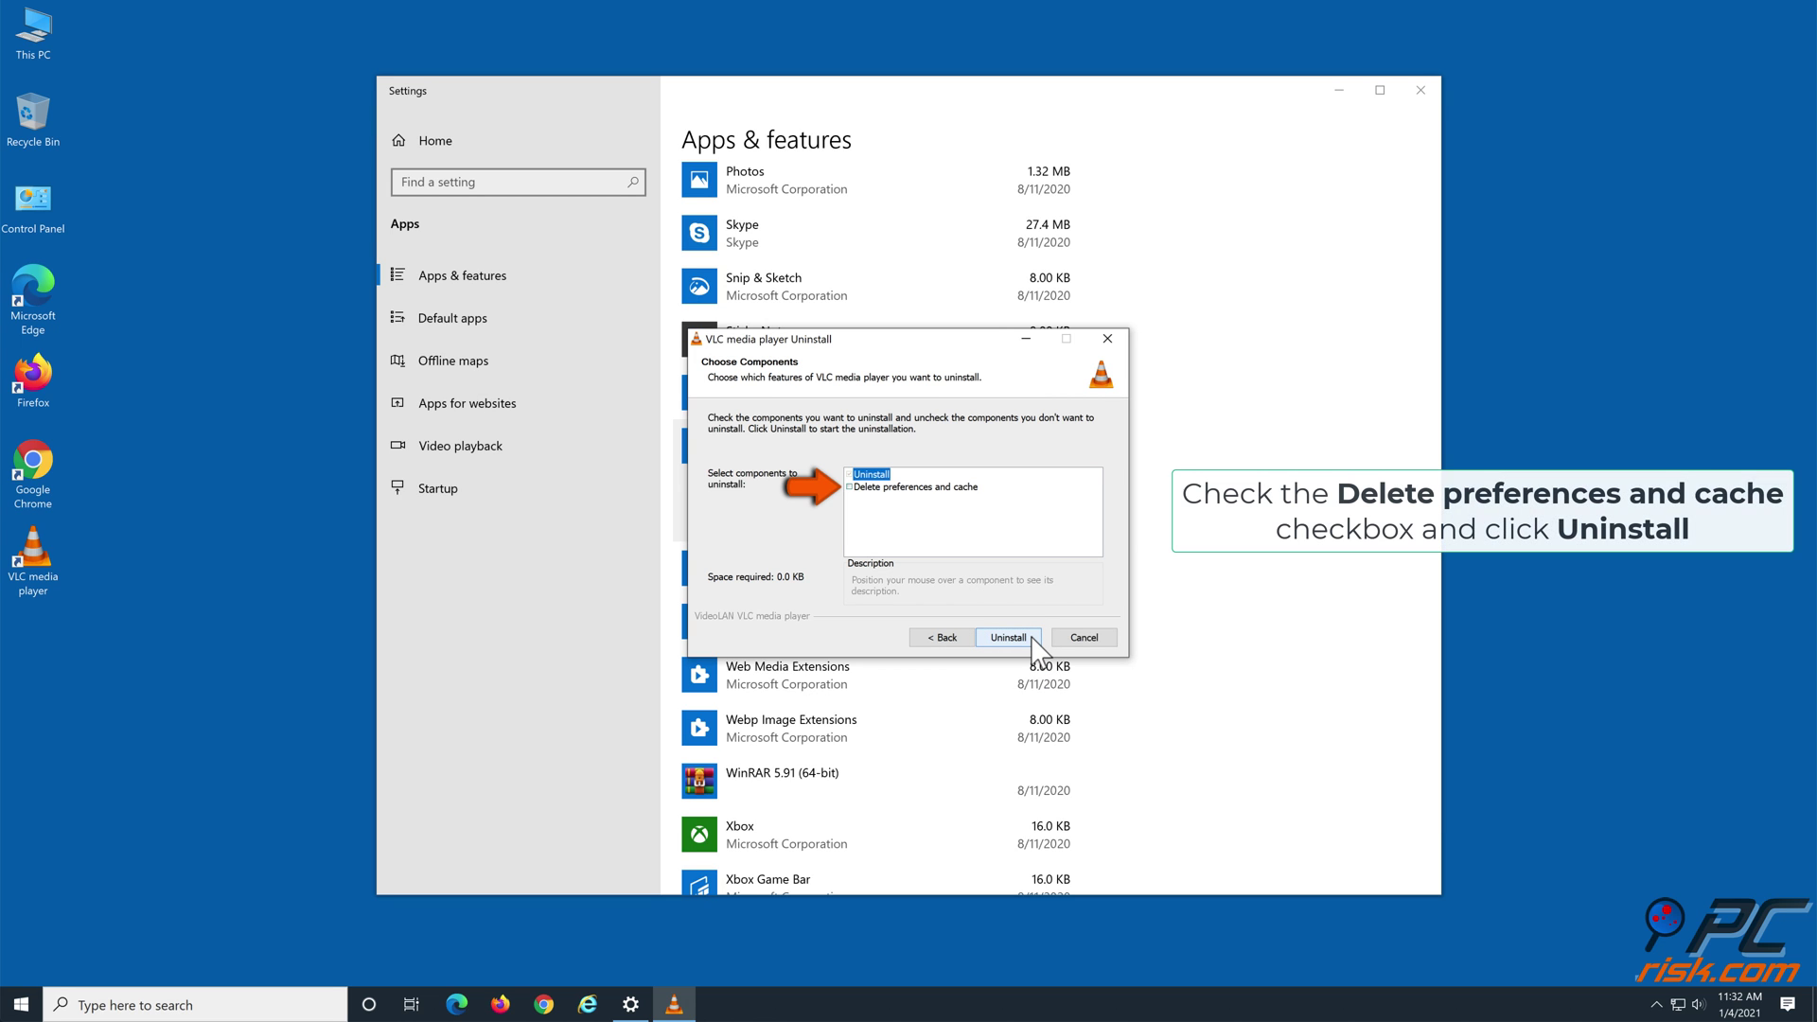
left_click(849, 489)
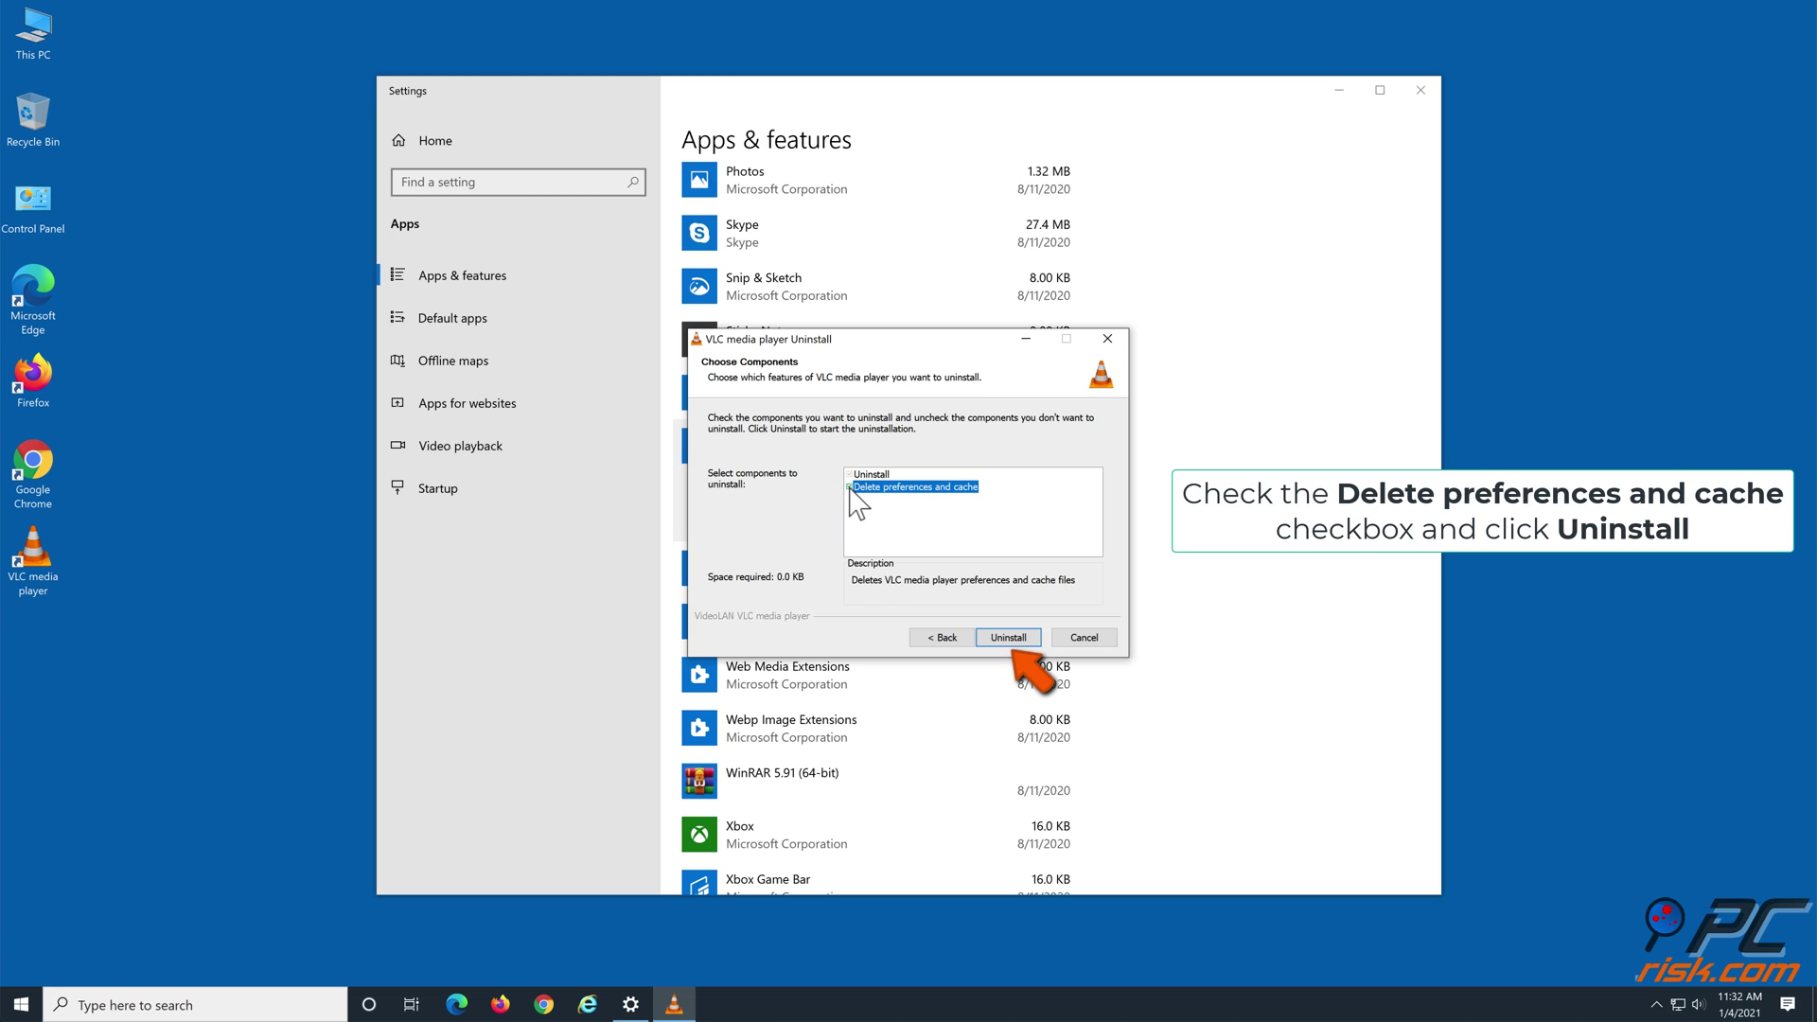
left_click(1031, 638)
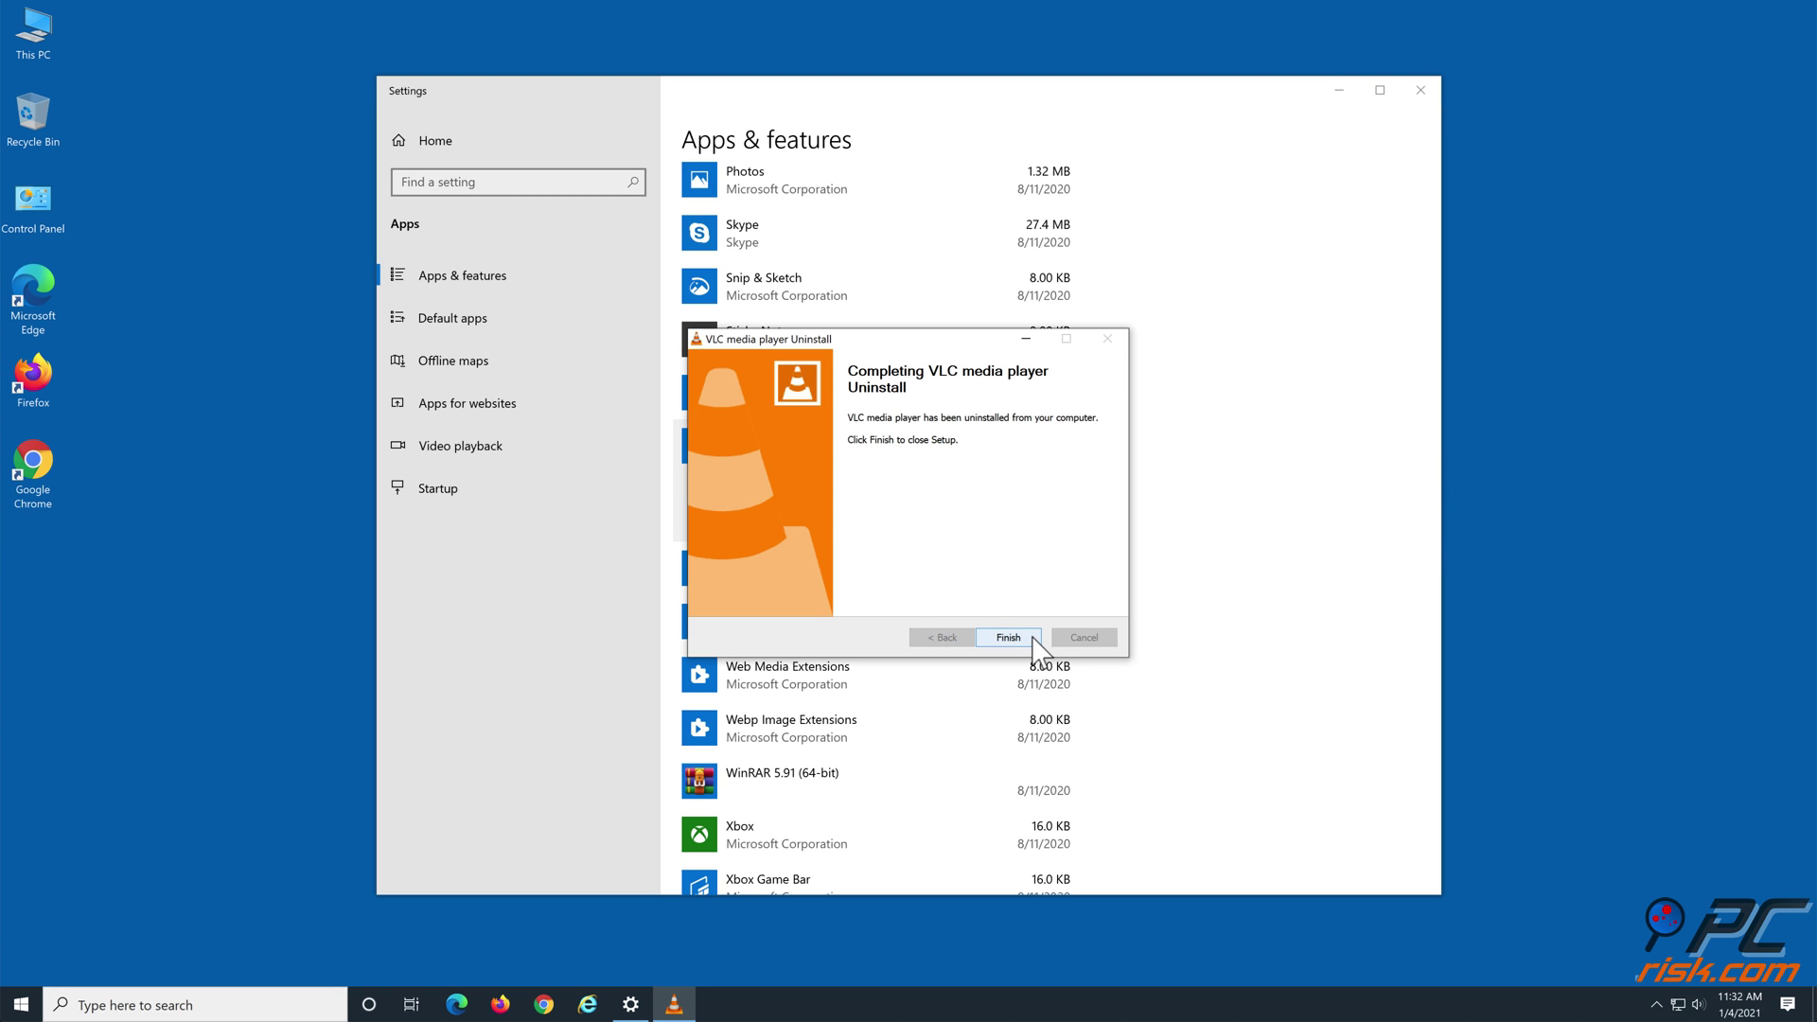
left_click(1032, 639)
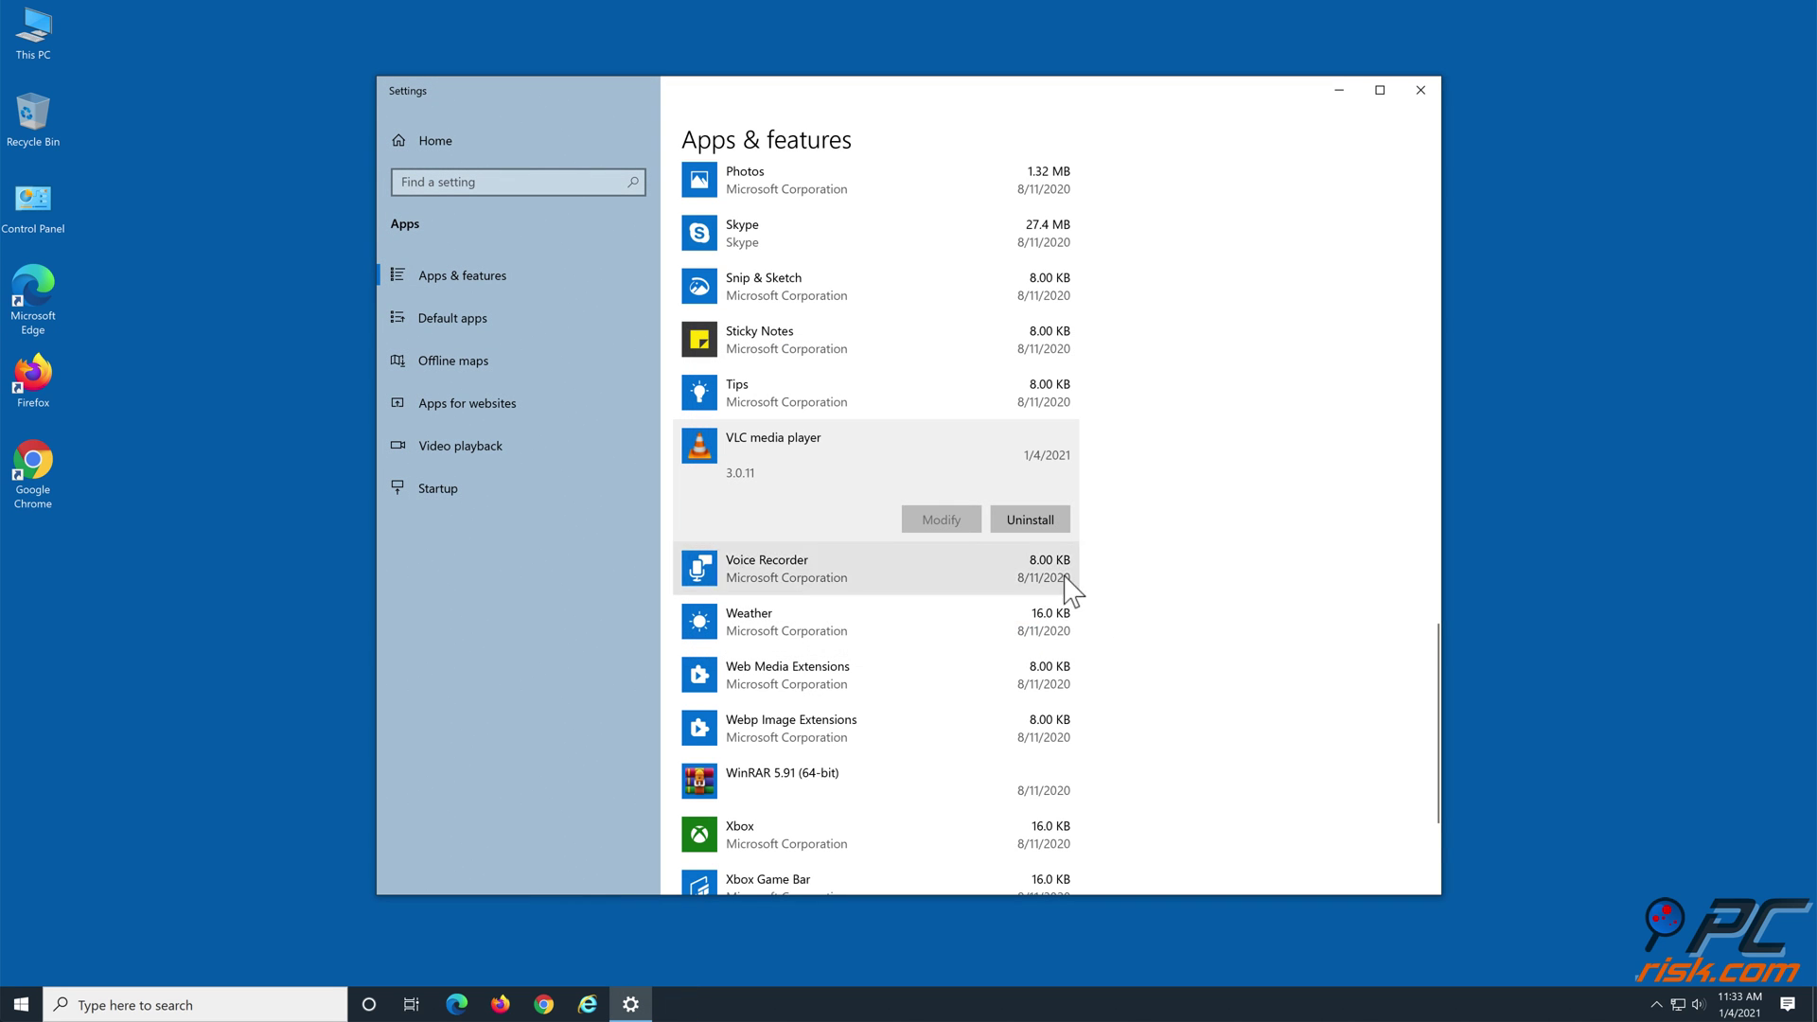
left_click(1417, 92)
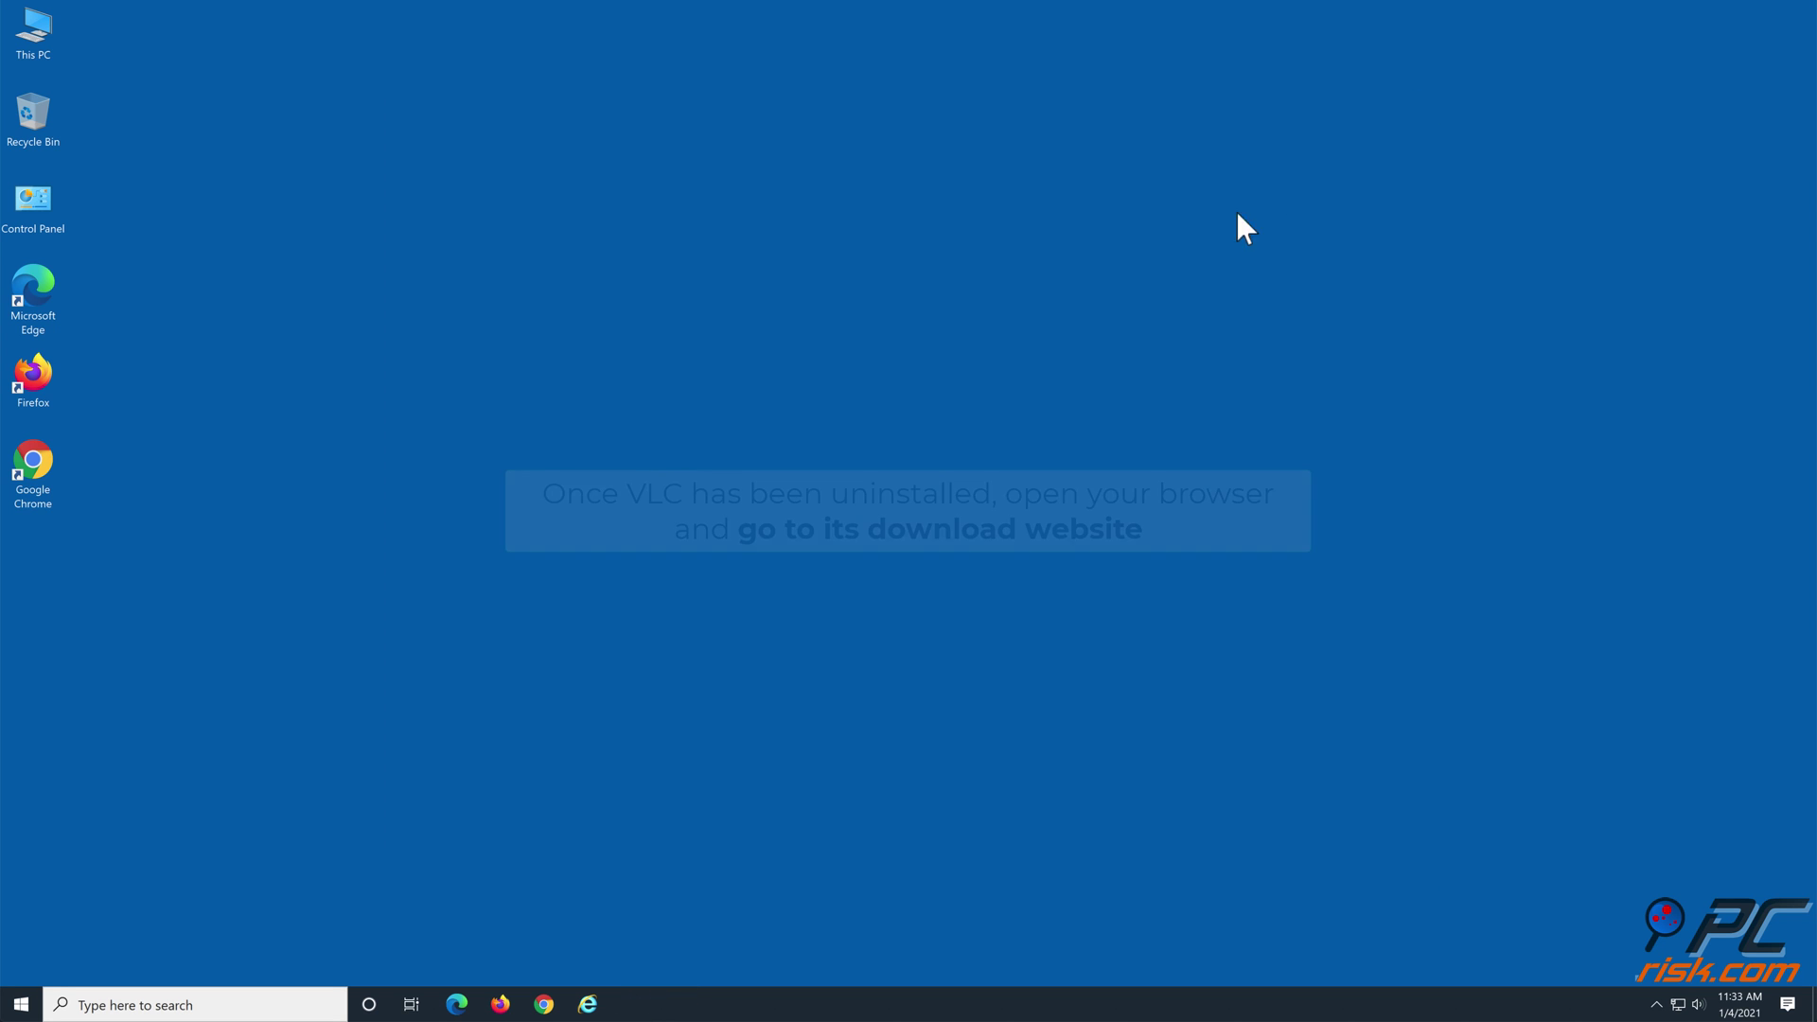
left_click(457, 1005)
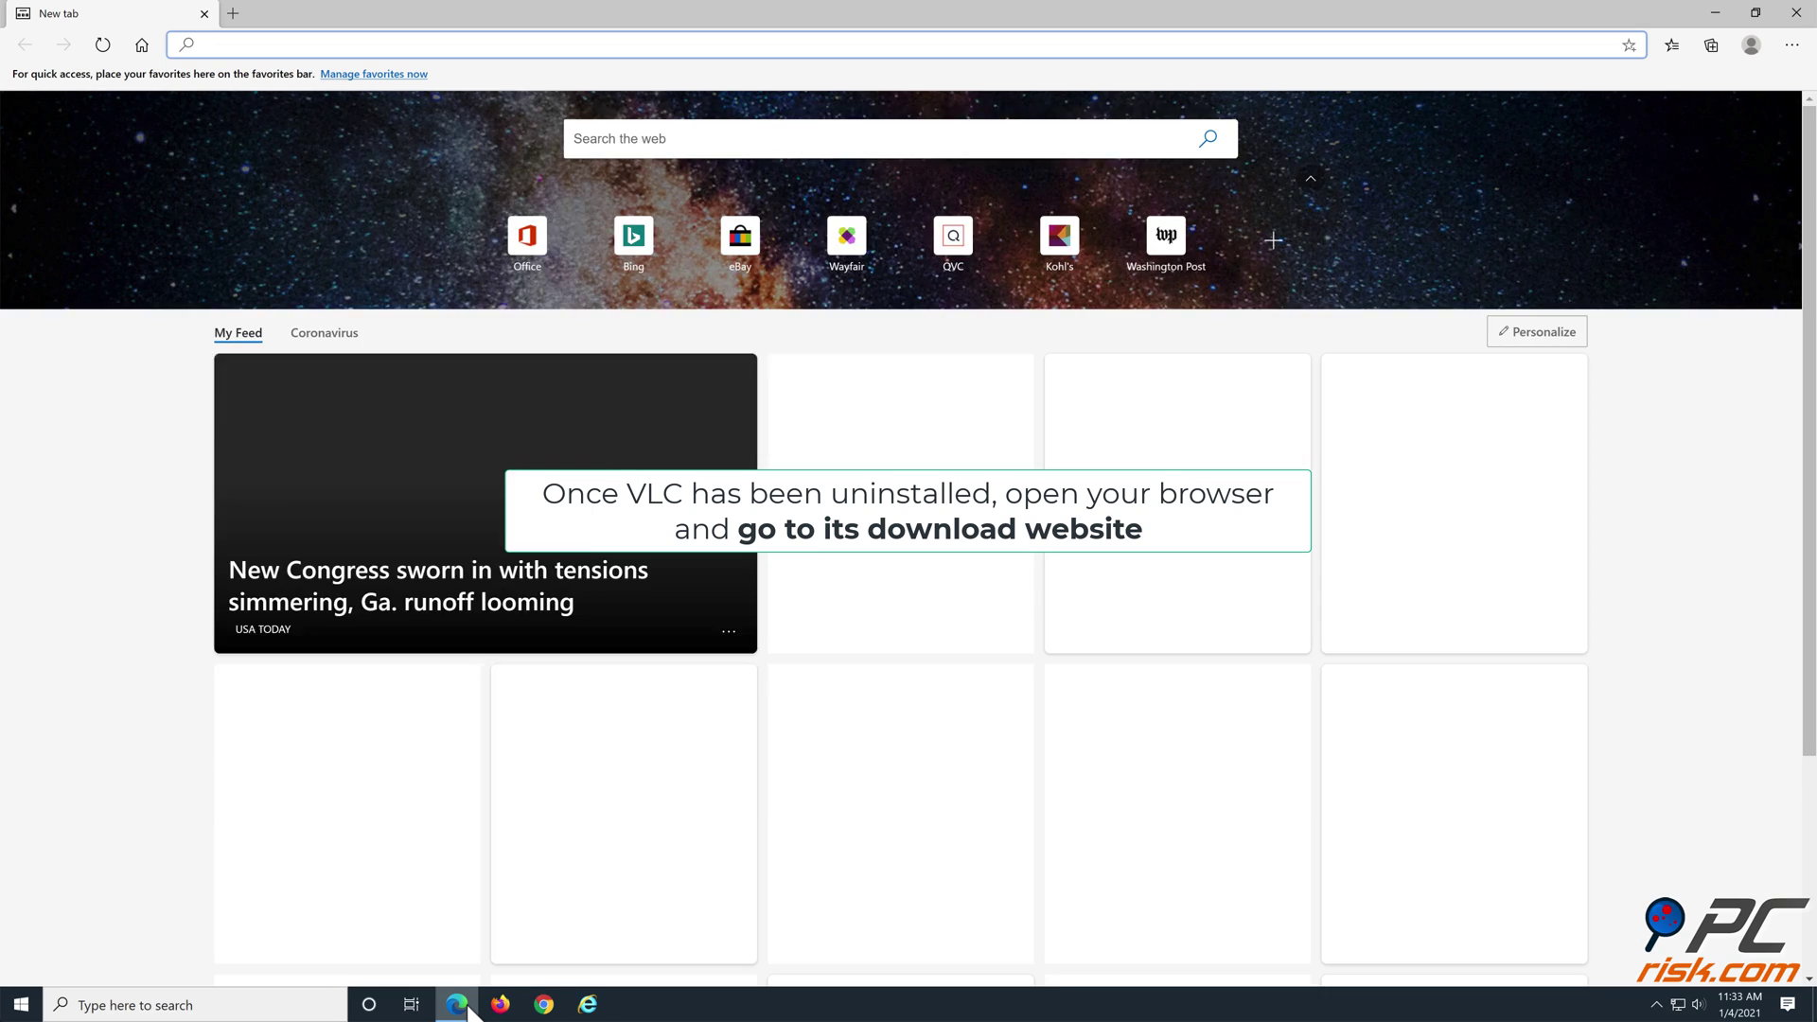
type("www.videolan.org/")
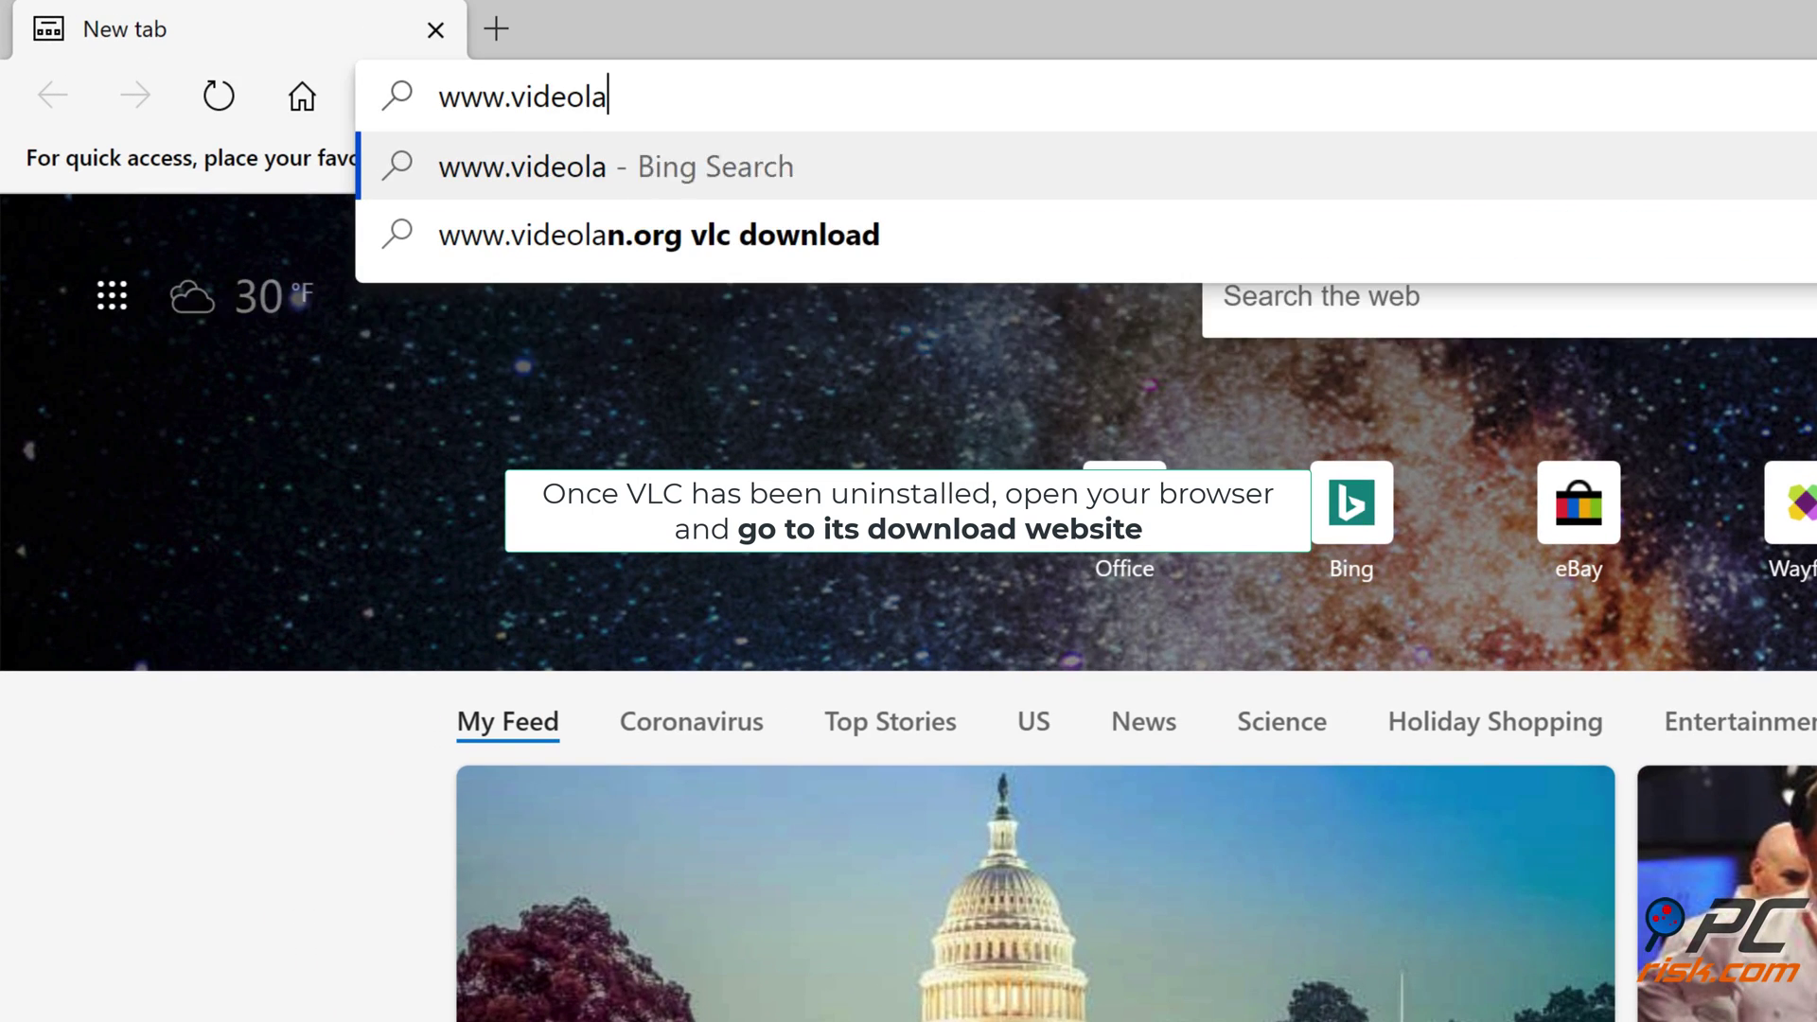
type("vlc")
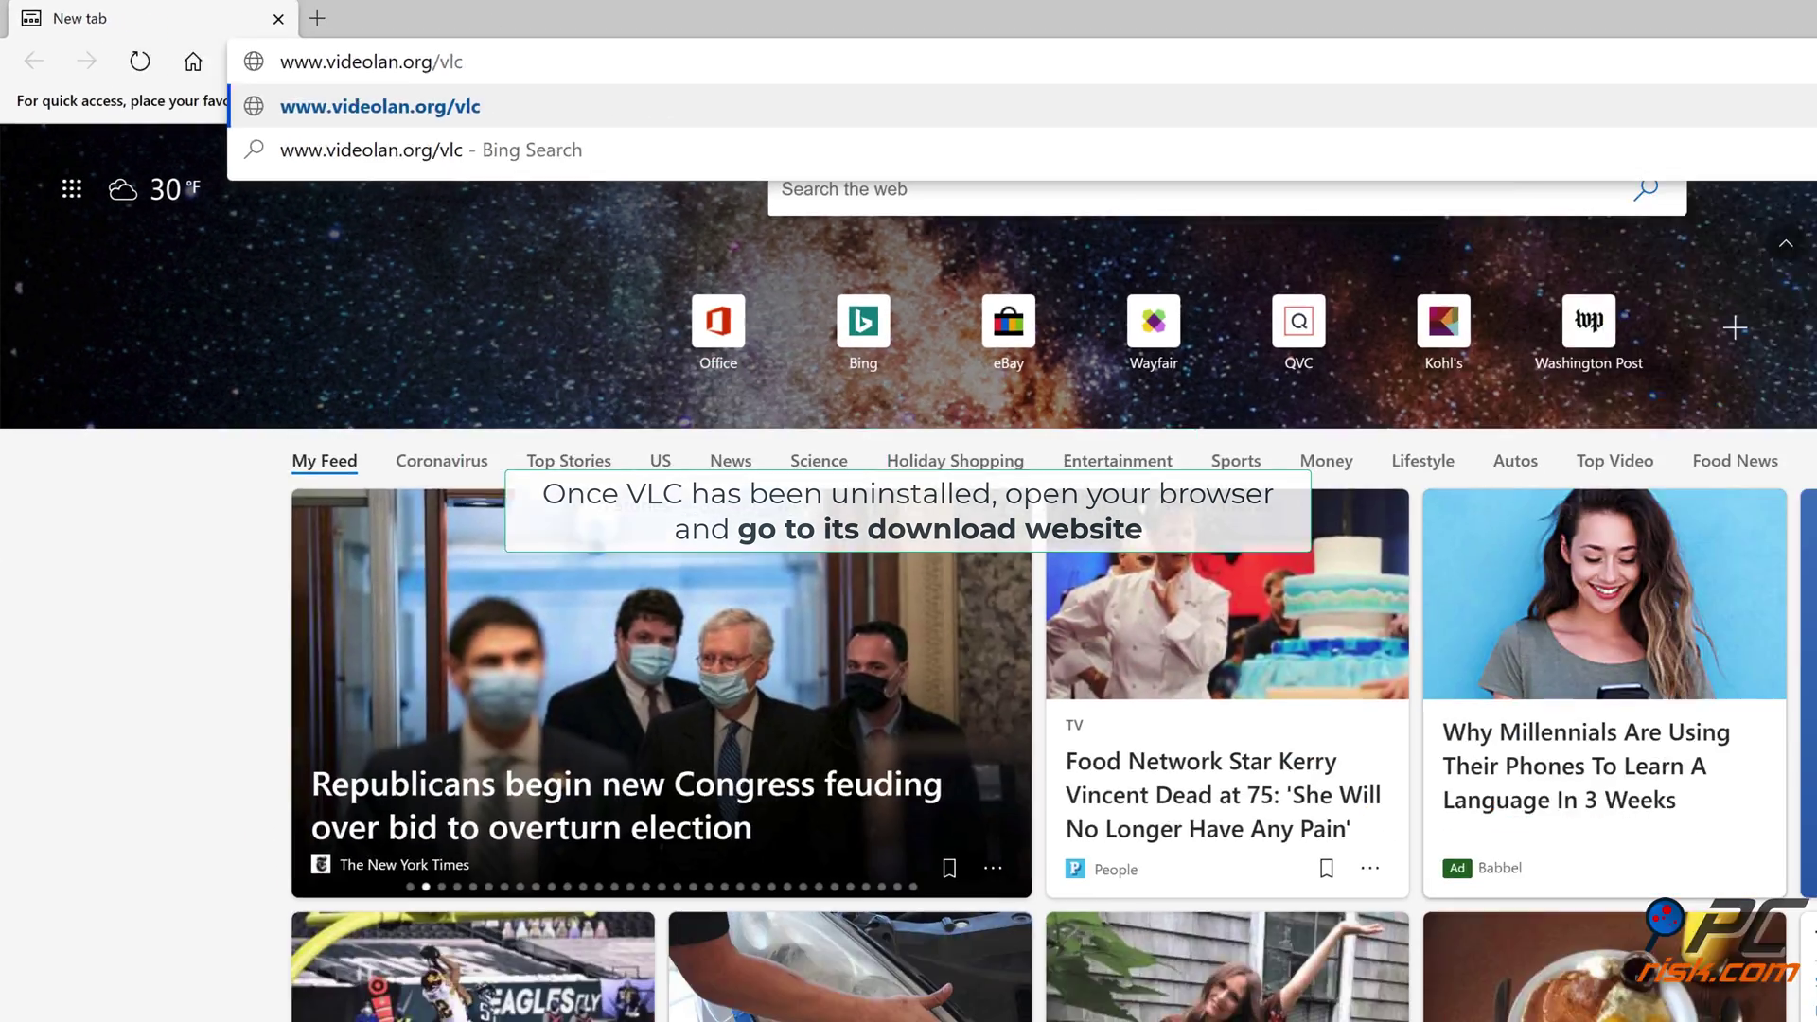
key("Return")
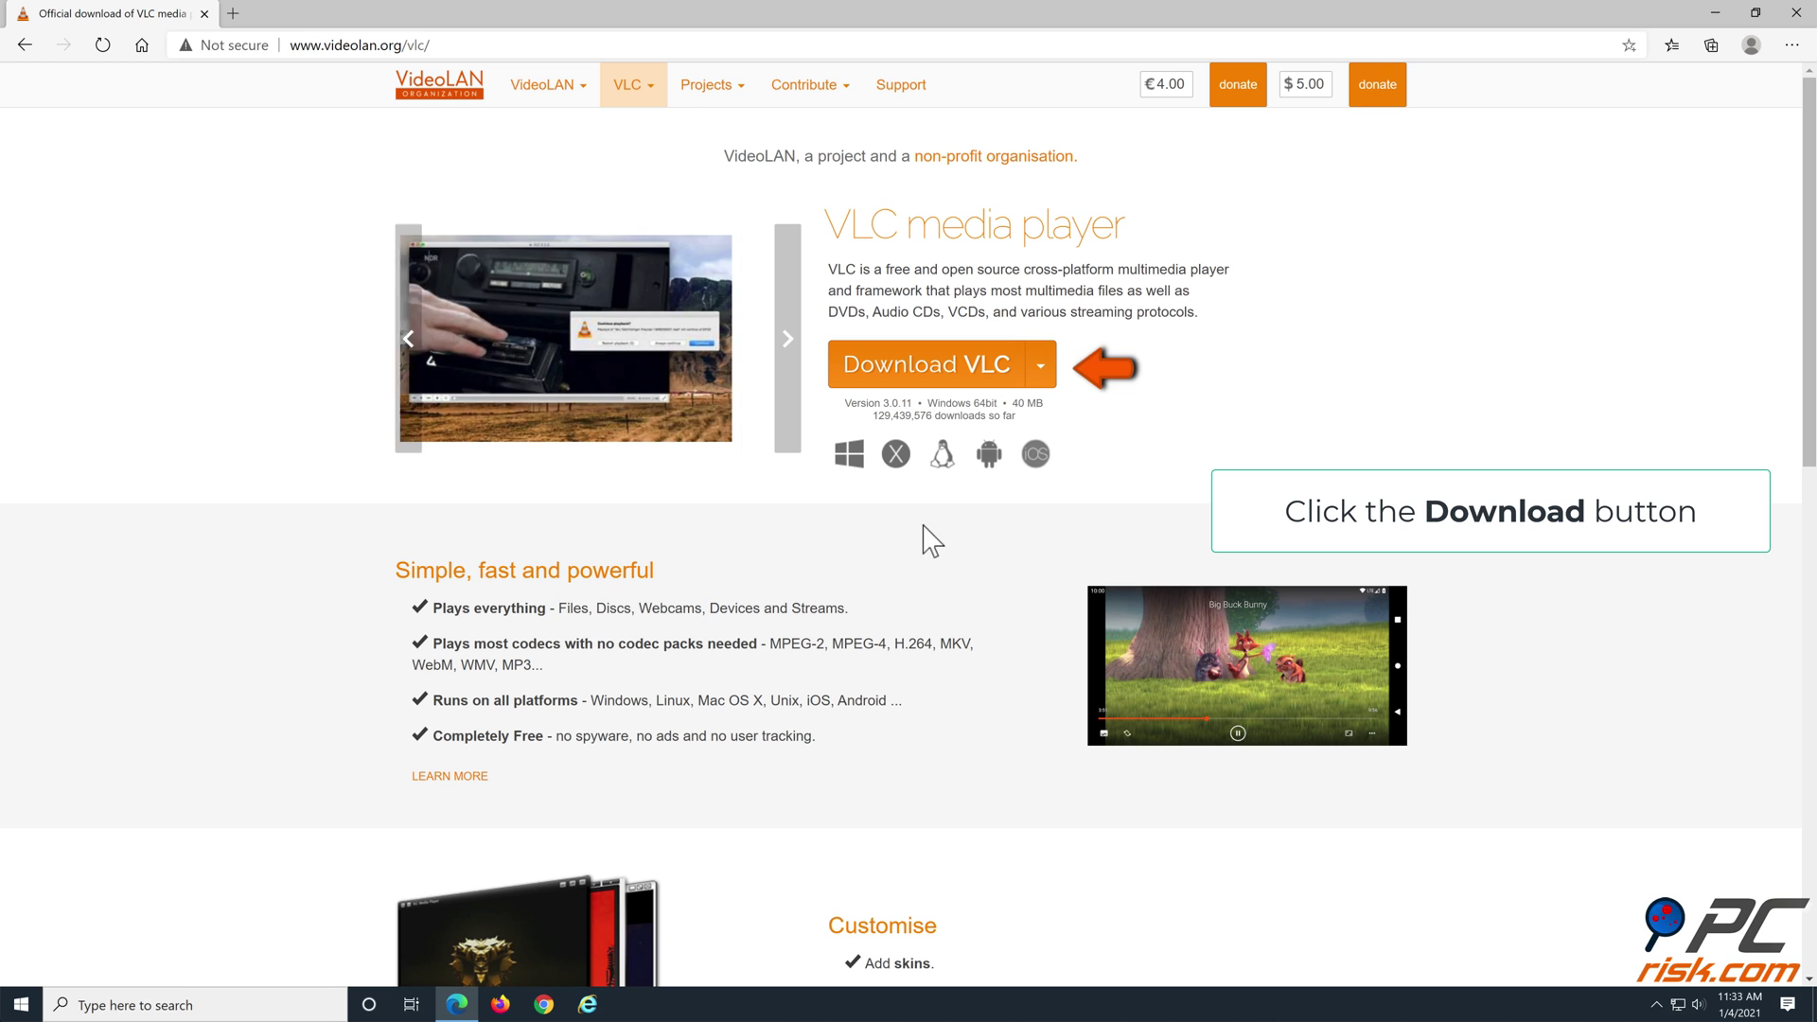
left_click(927, 383)
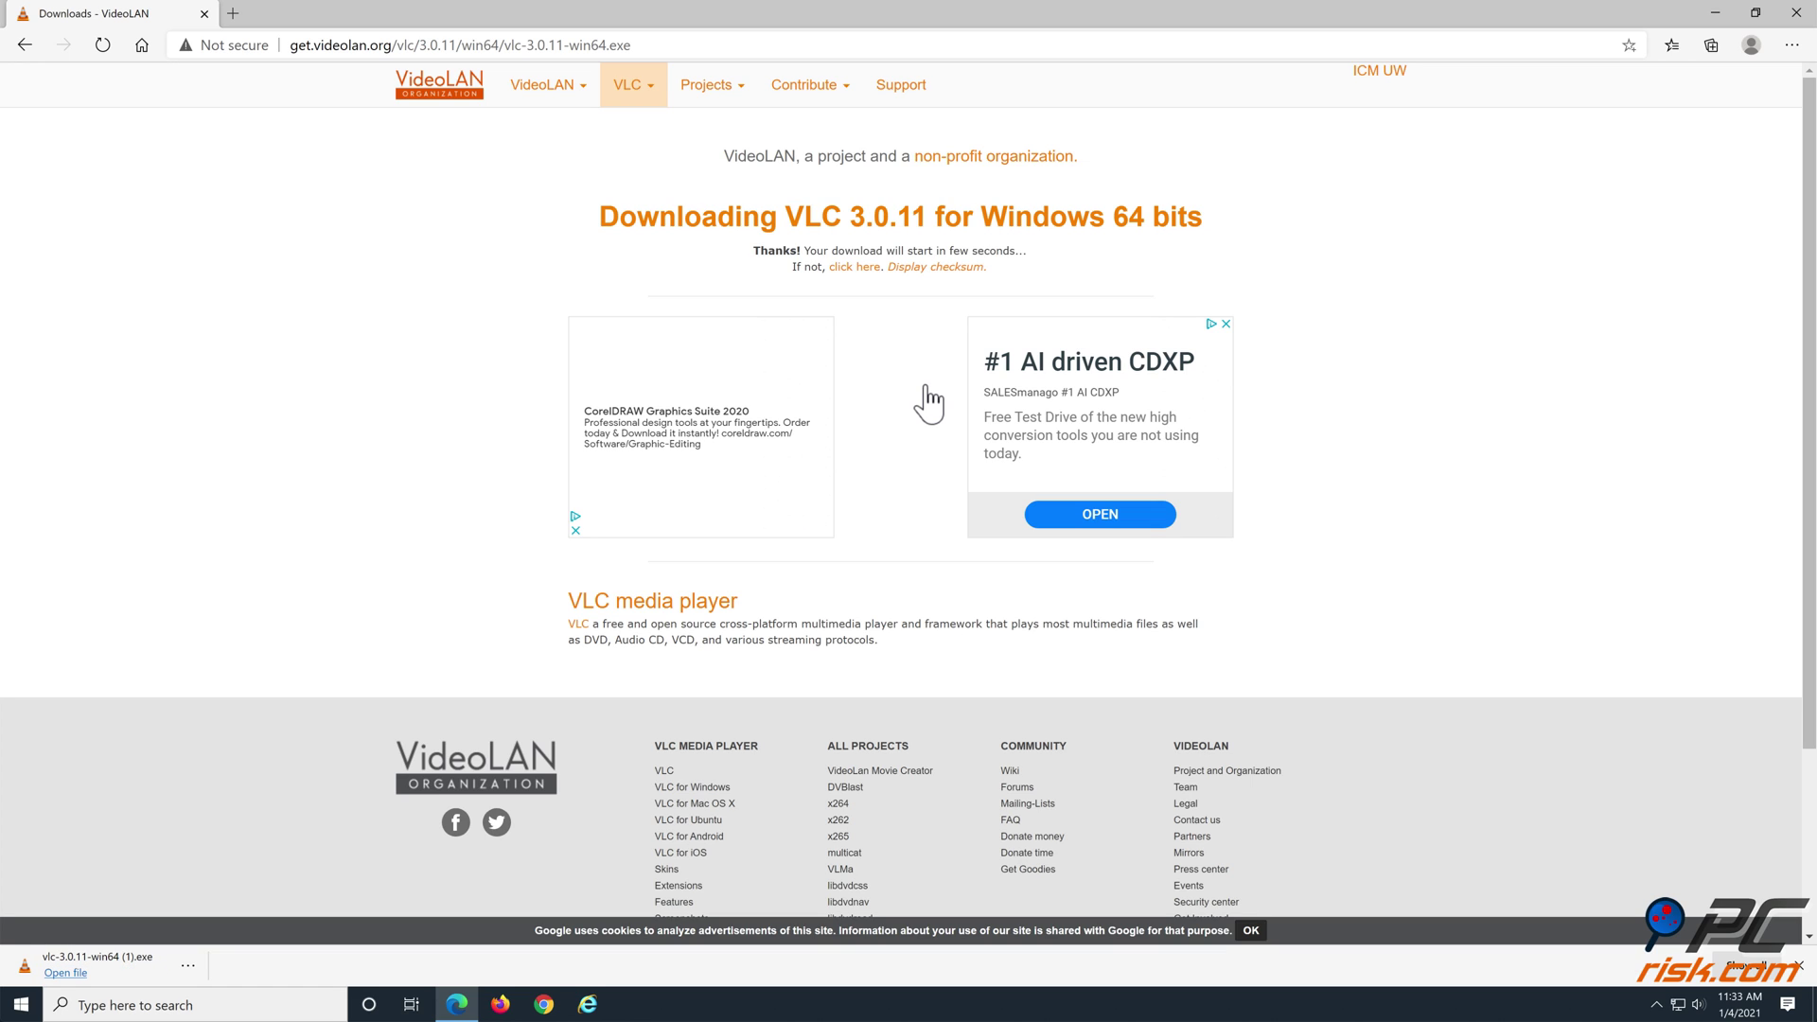
left_click(60, 975)
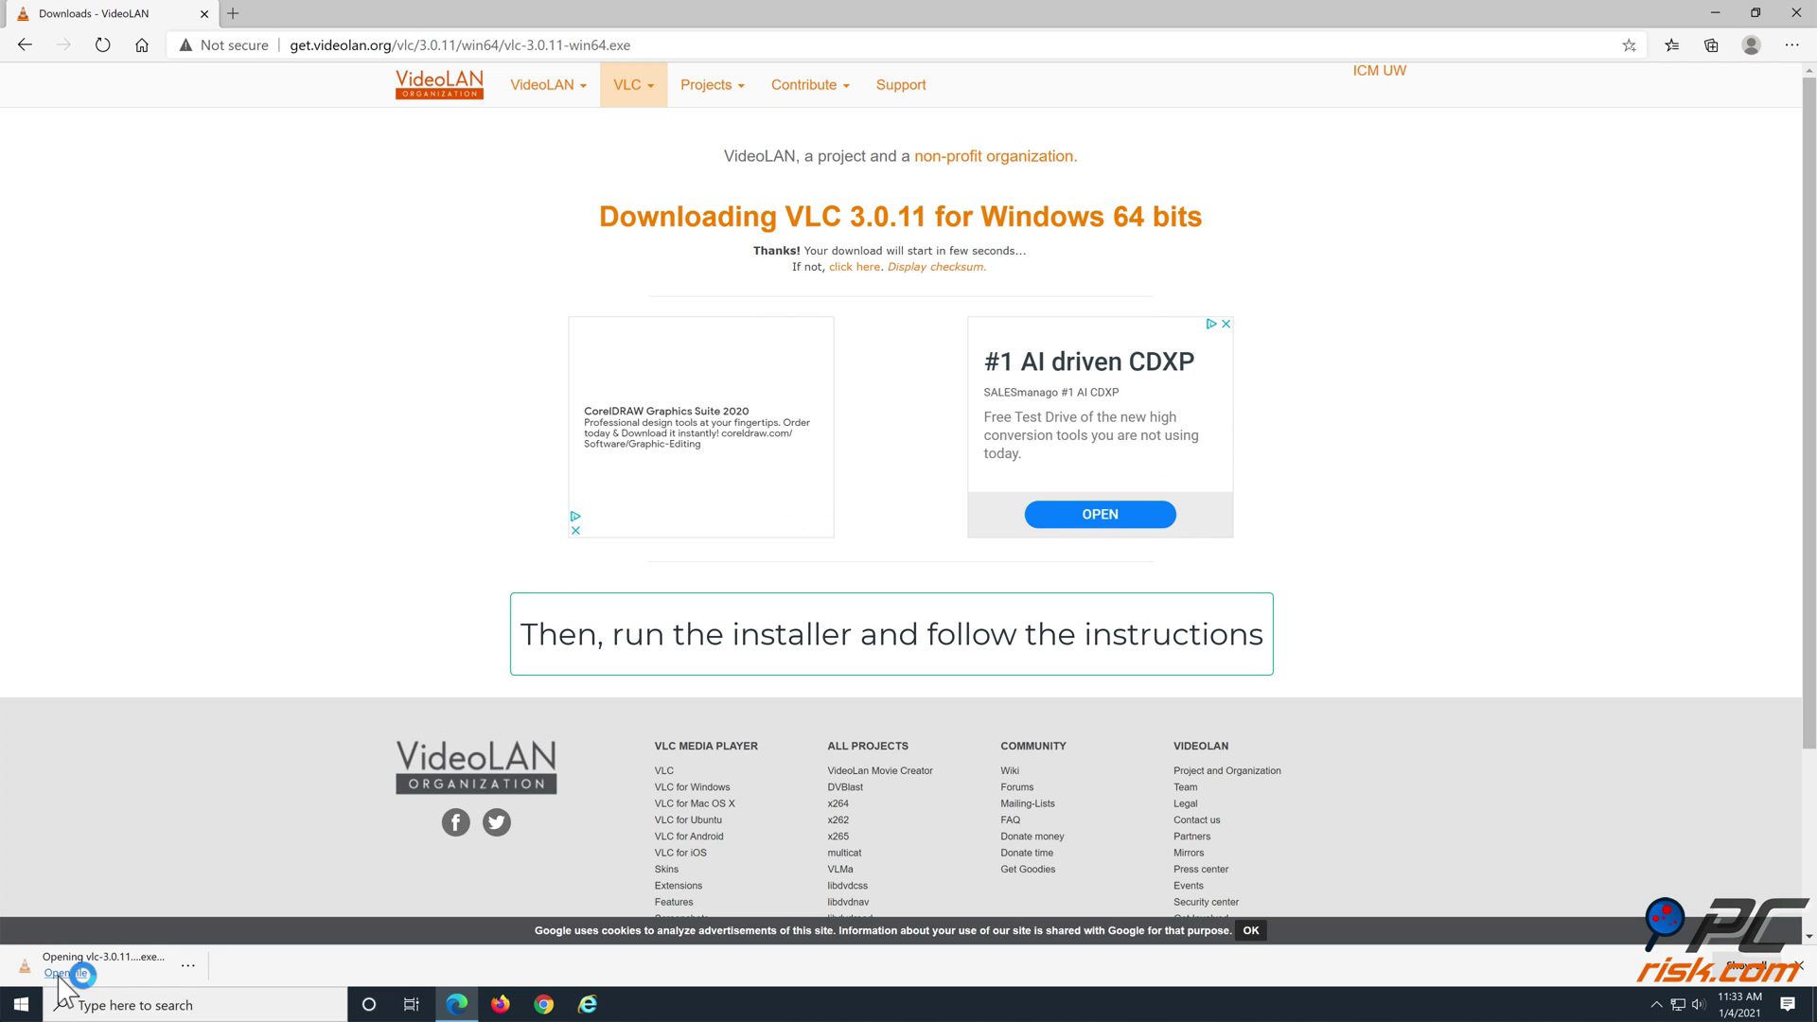